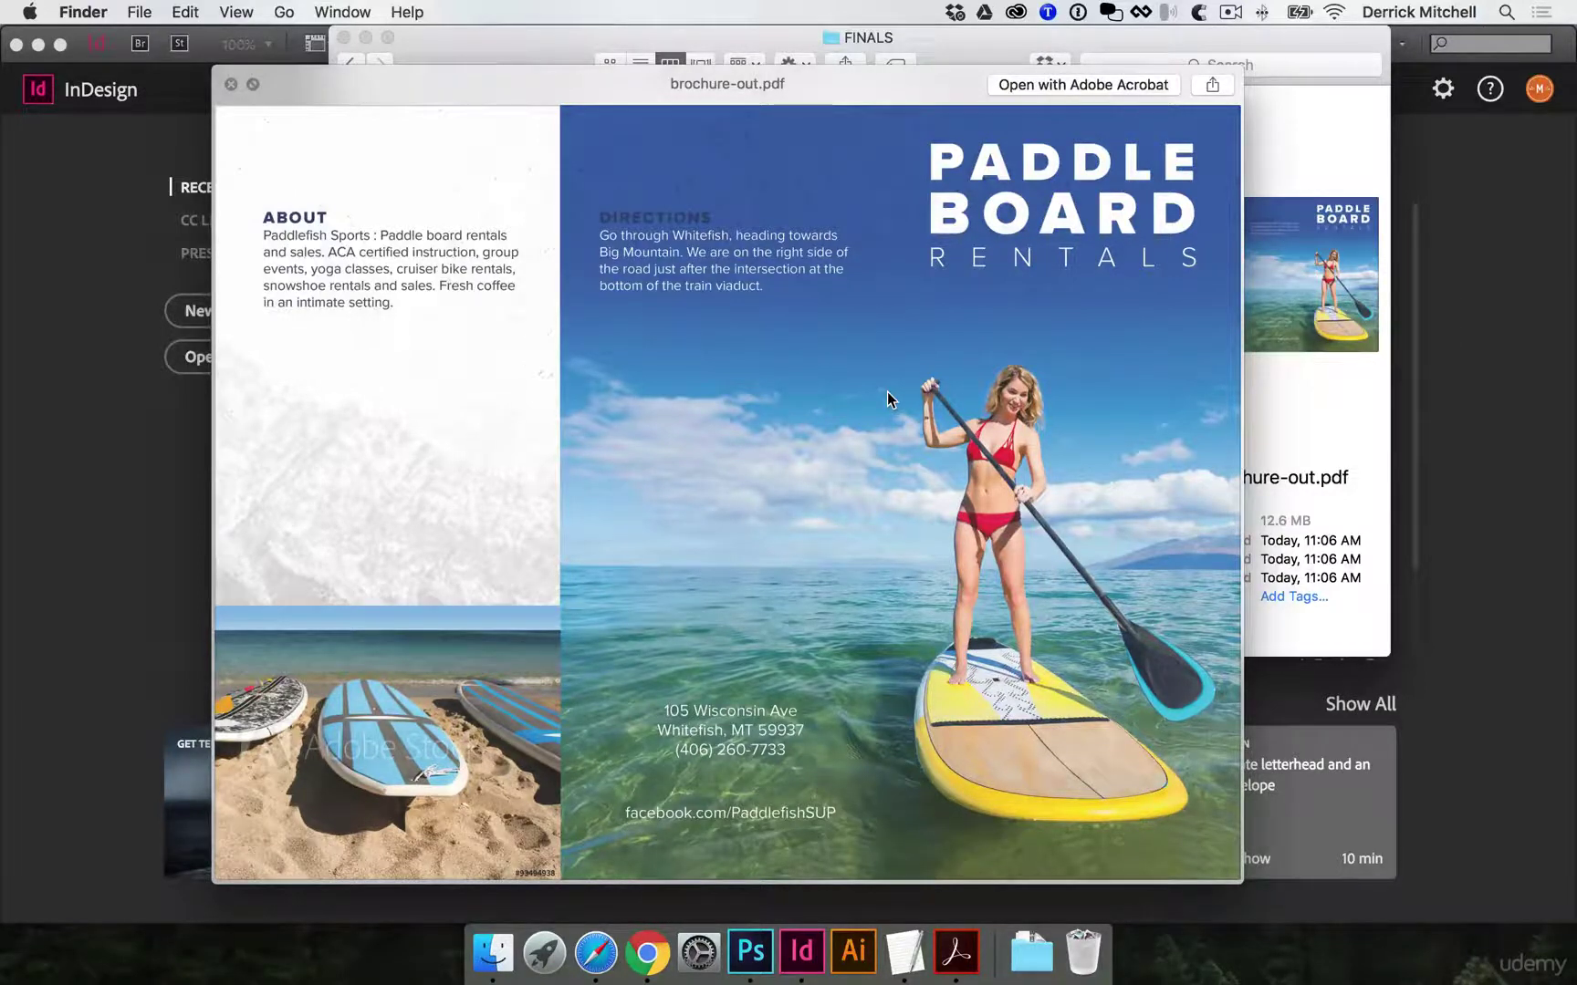
Close the brochure-out.pdf Quick Look preview and bring InDesign's start screen to the front.
key(space)
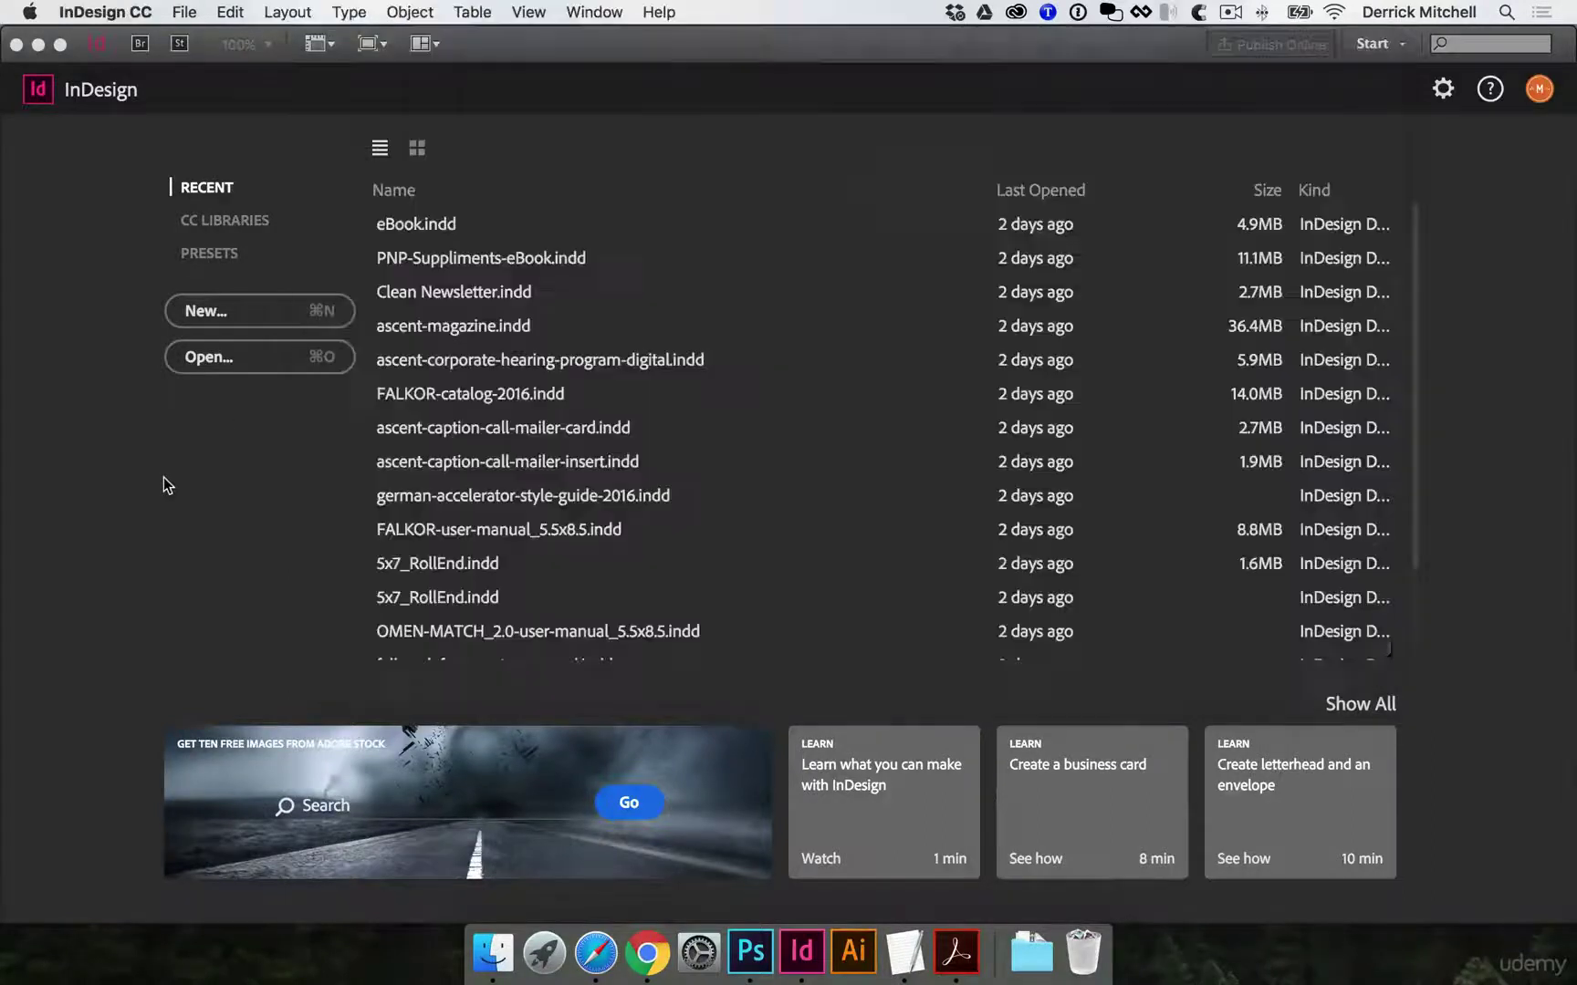
click(163, 476)
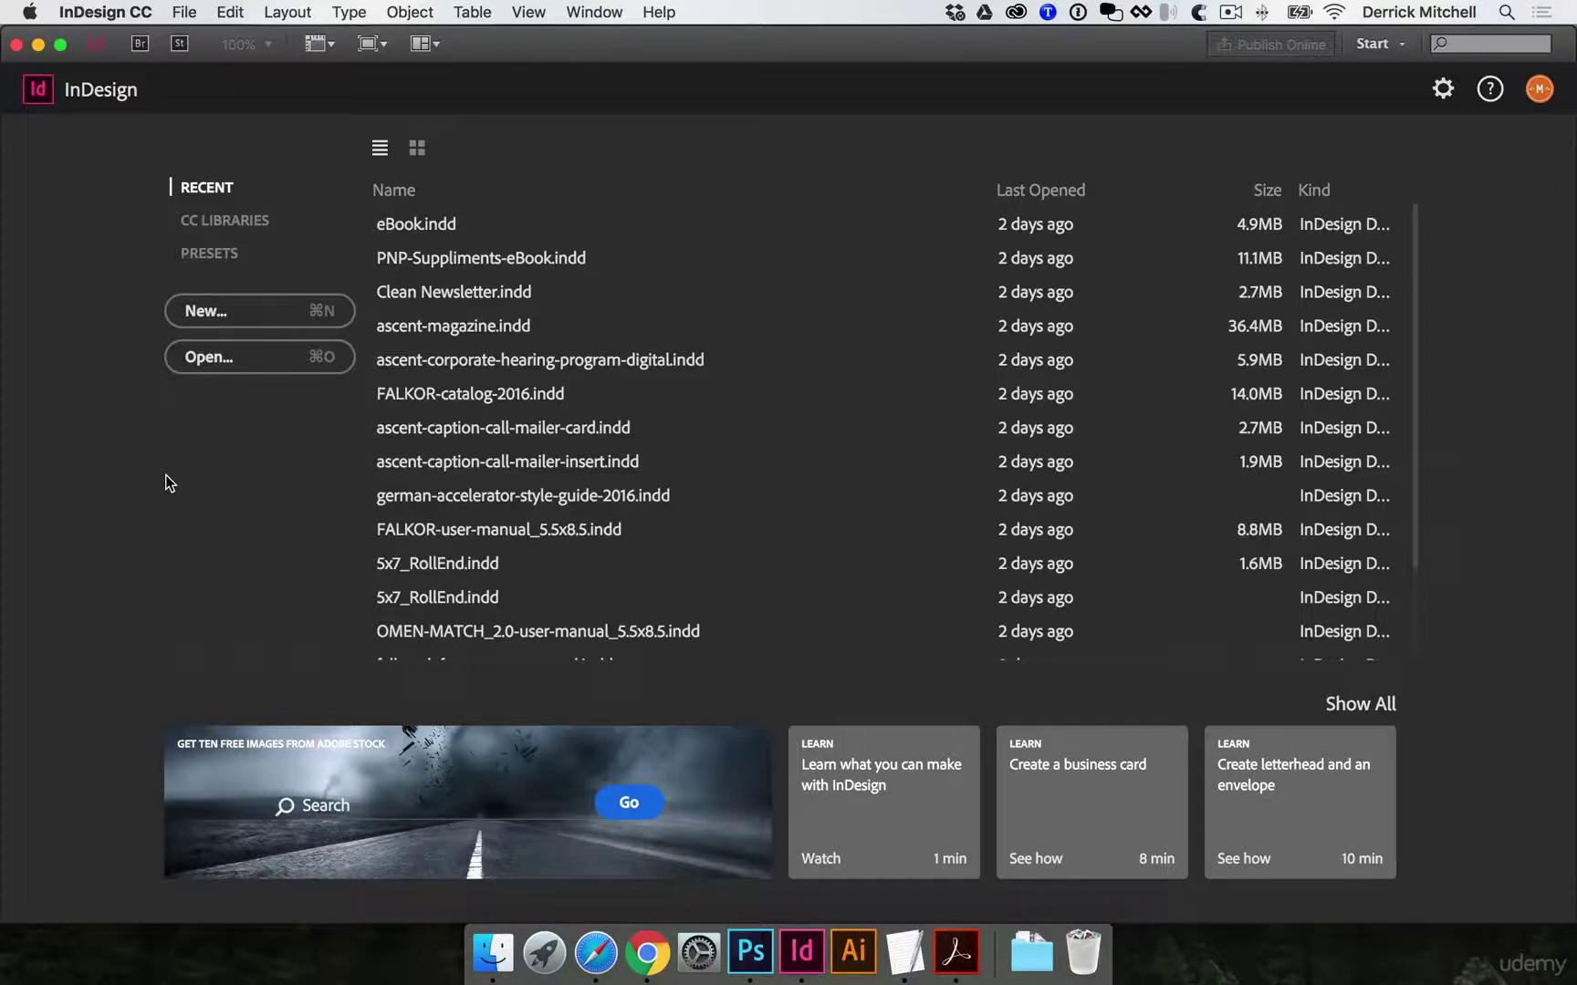
Start a new document with 2 non-facing pages, 12 in wide by 9 in high.
click(202, 310)
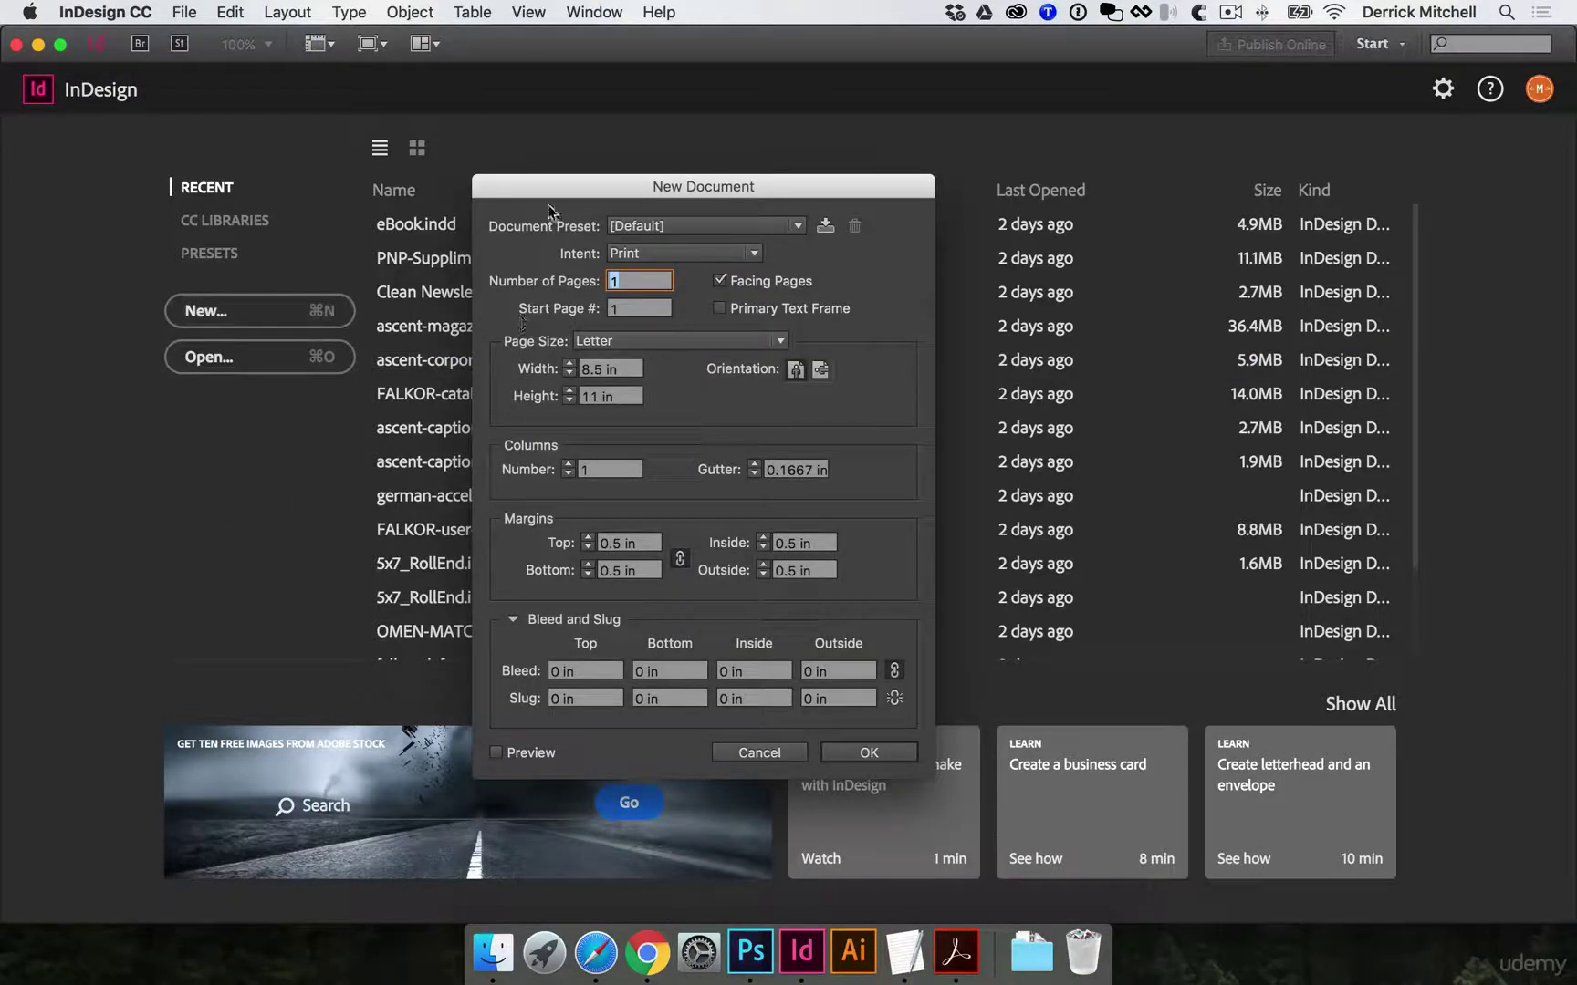
drag(549, 203, 591, 195)
text(2)
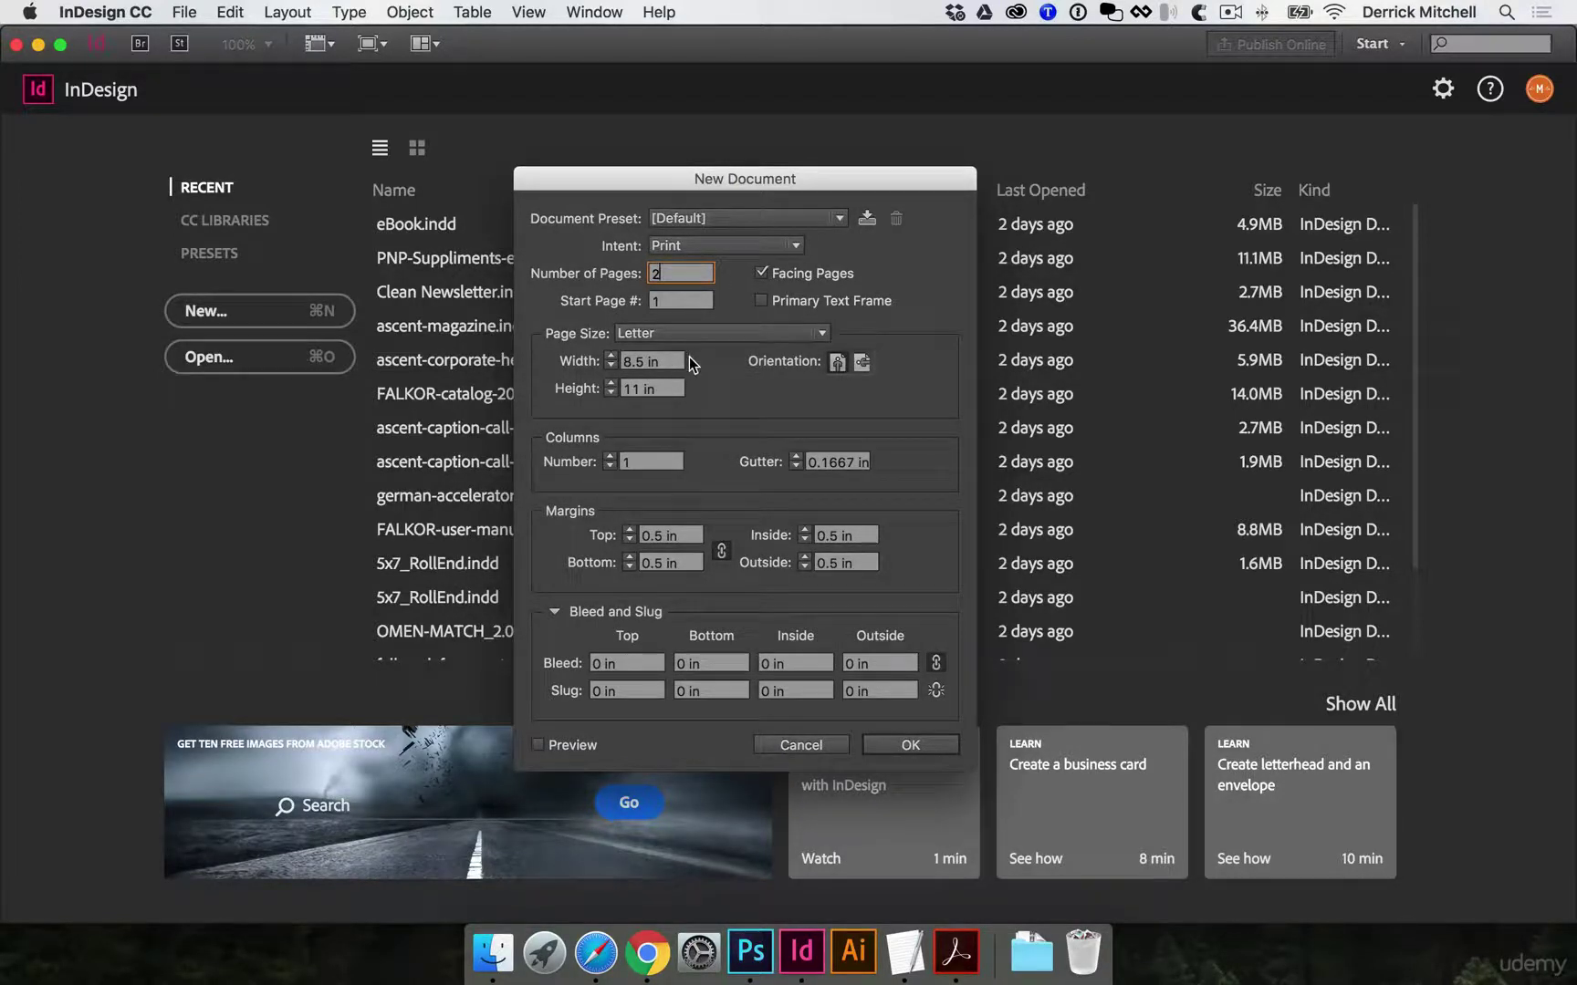
click(762, 274)
click(665, 360)
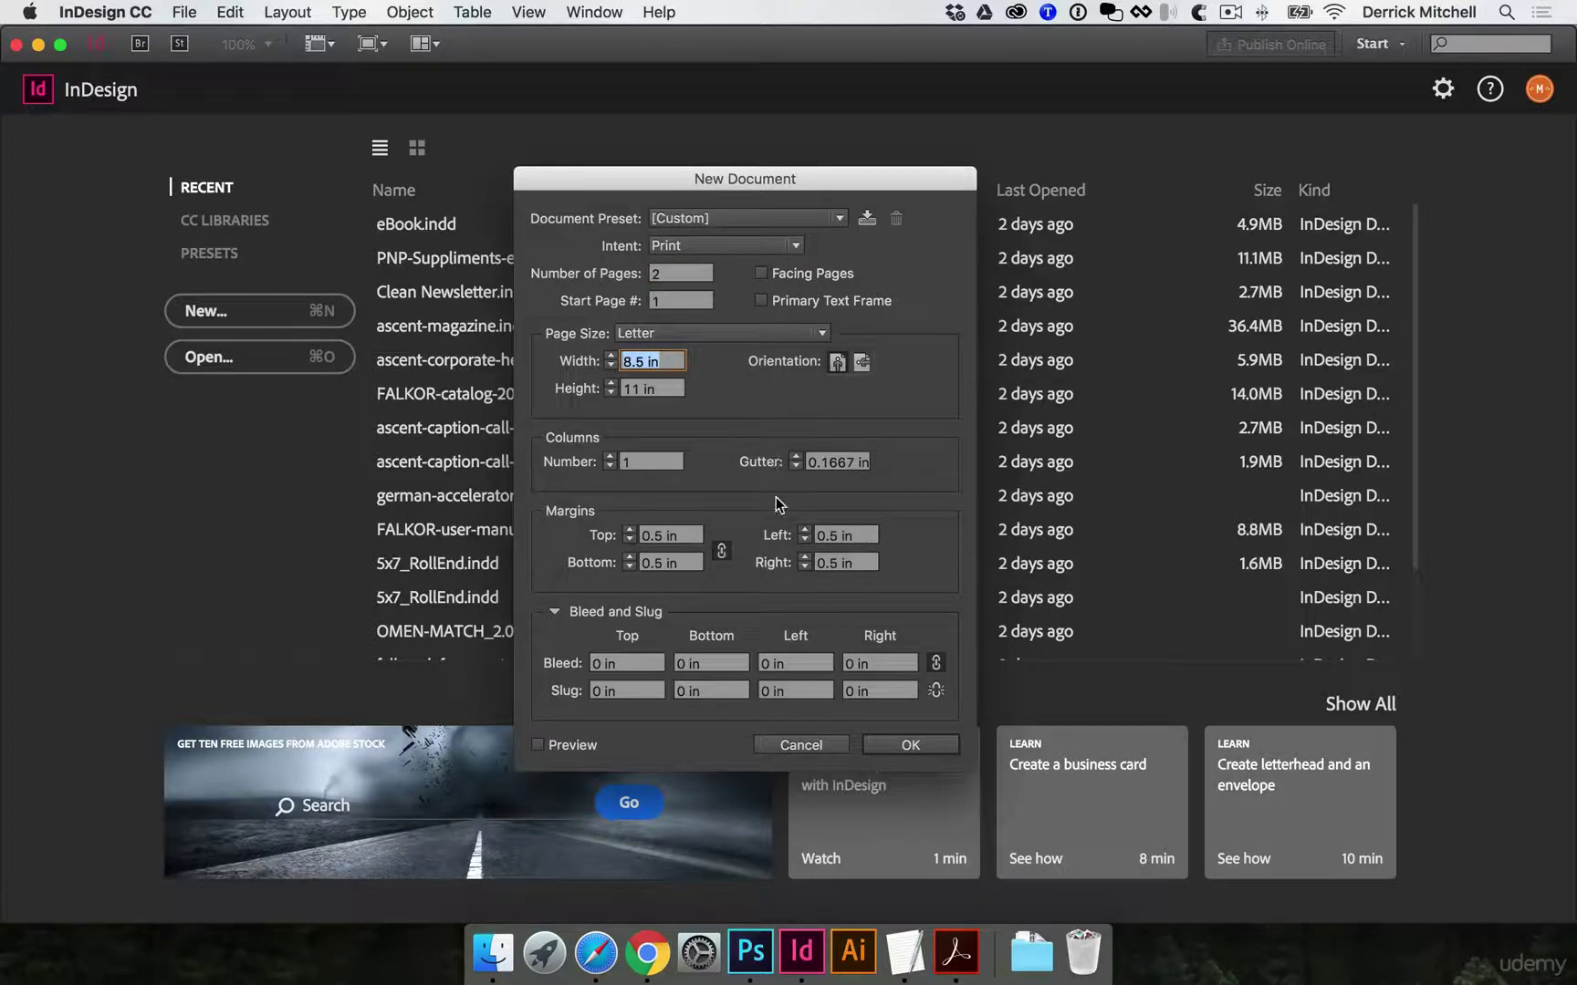
text(12)
key(Tab)
text(9)
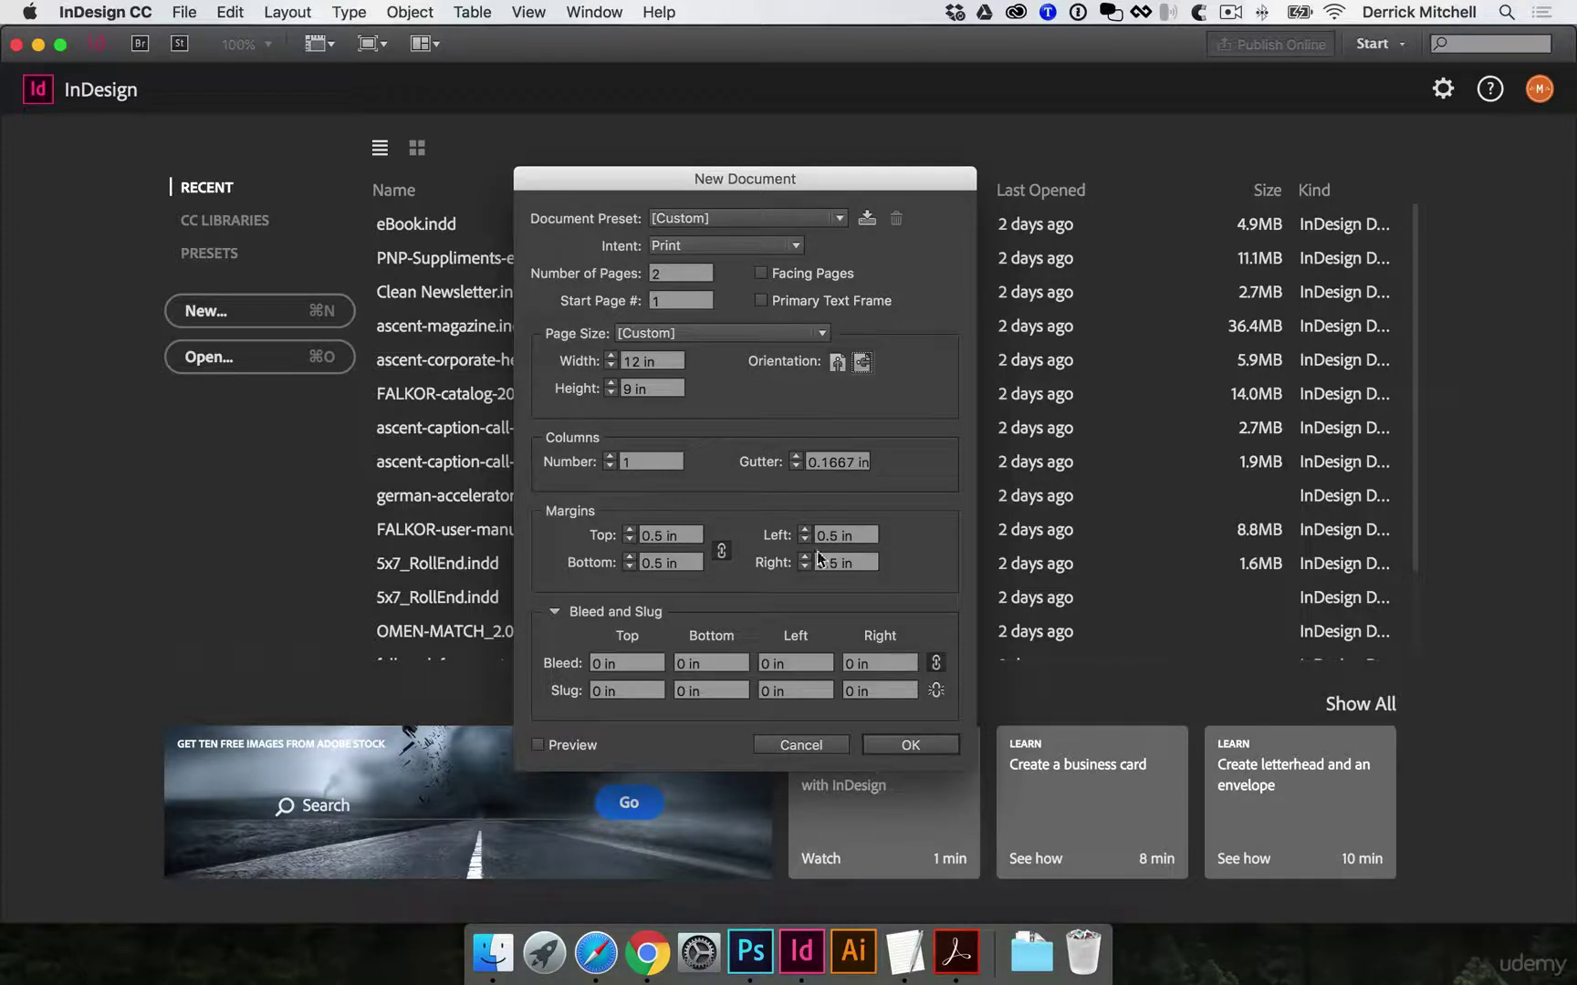
Set 3 columns with a 0 in gutter and 0 in margins on all sides.
click(814, 463)
text(0)
click(660, 459)
text(3)
click(846, 463)
double_click(684, 538)
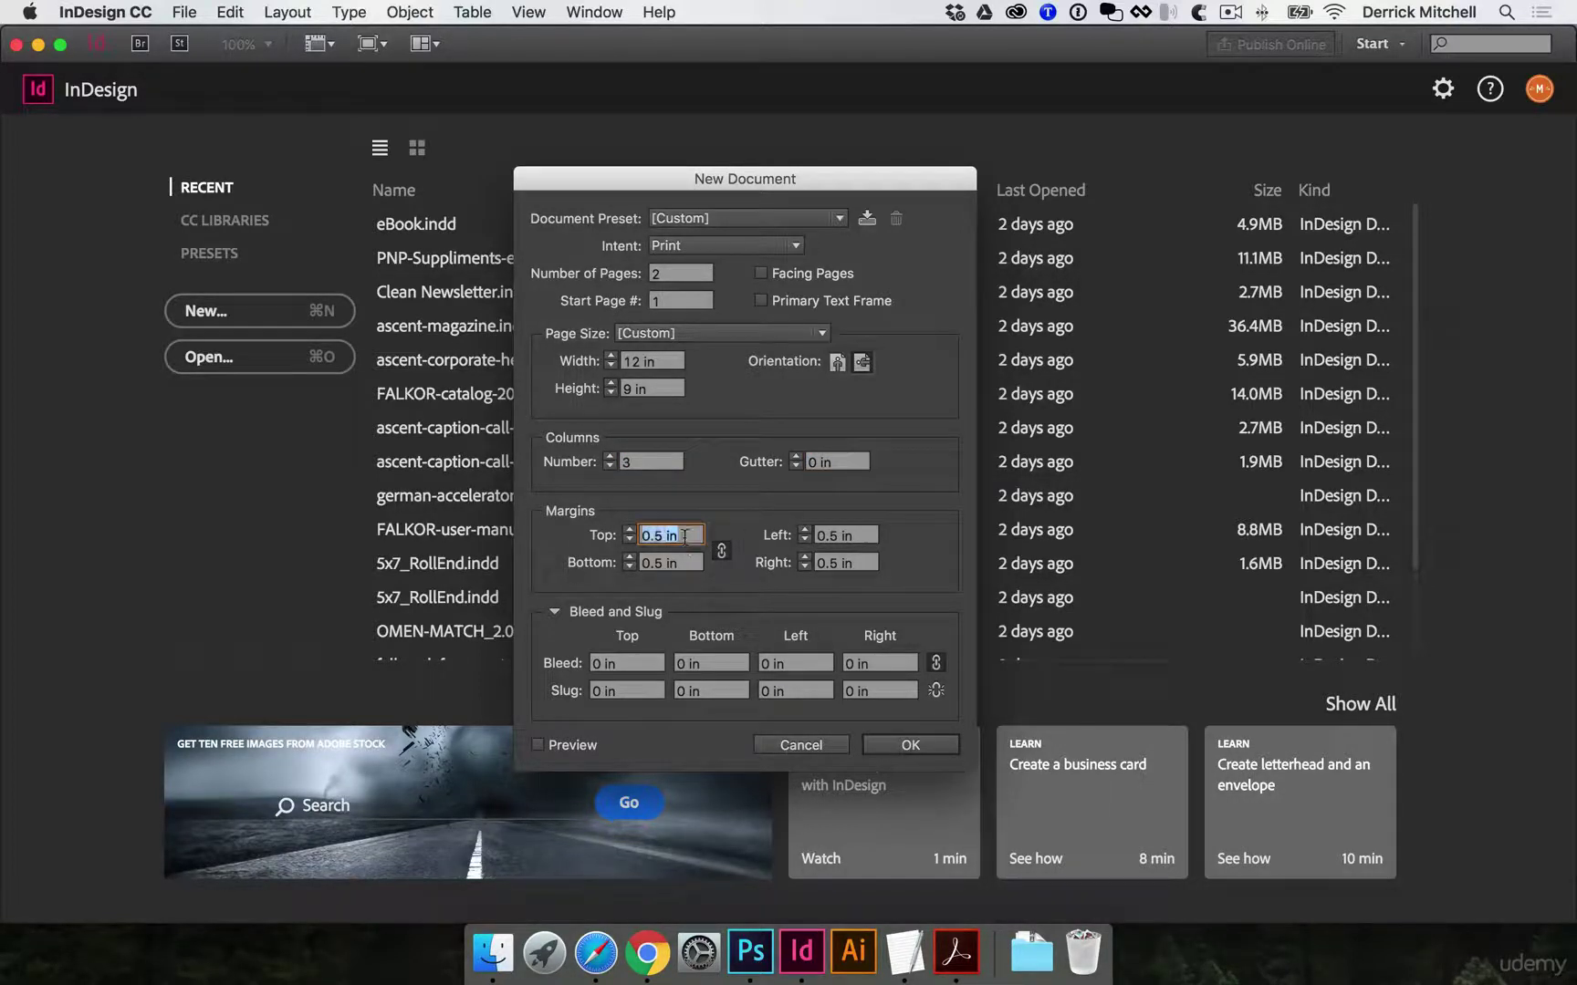
text(0)
key(Tab)
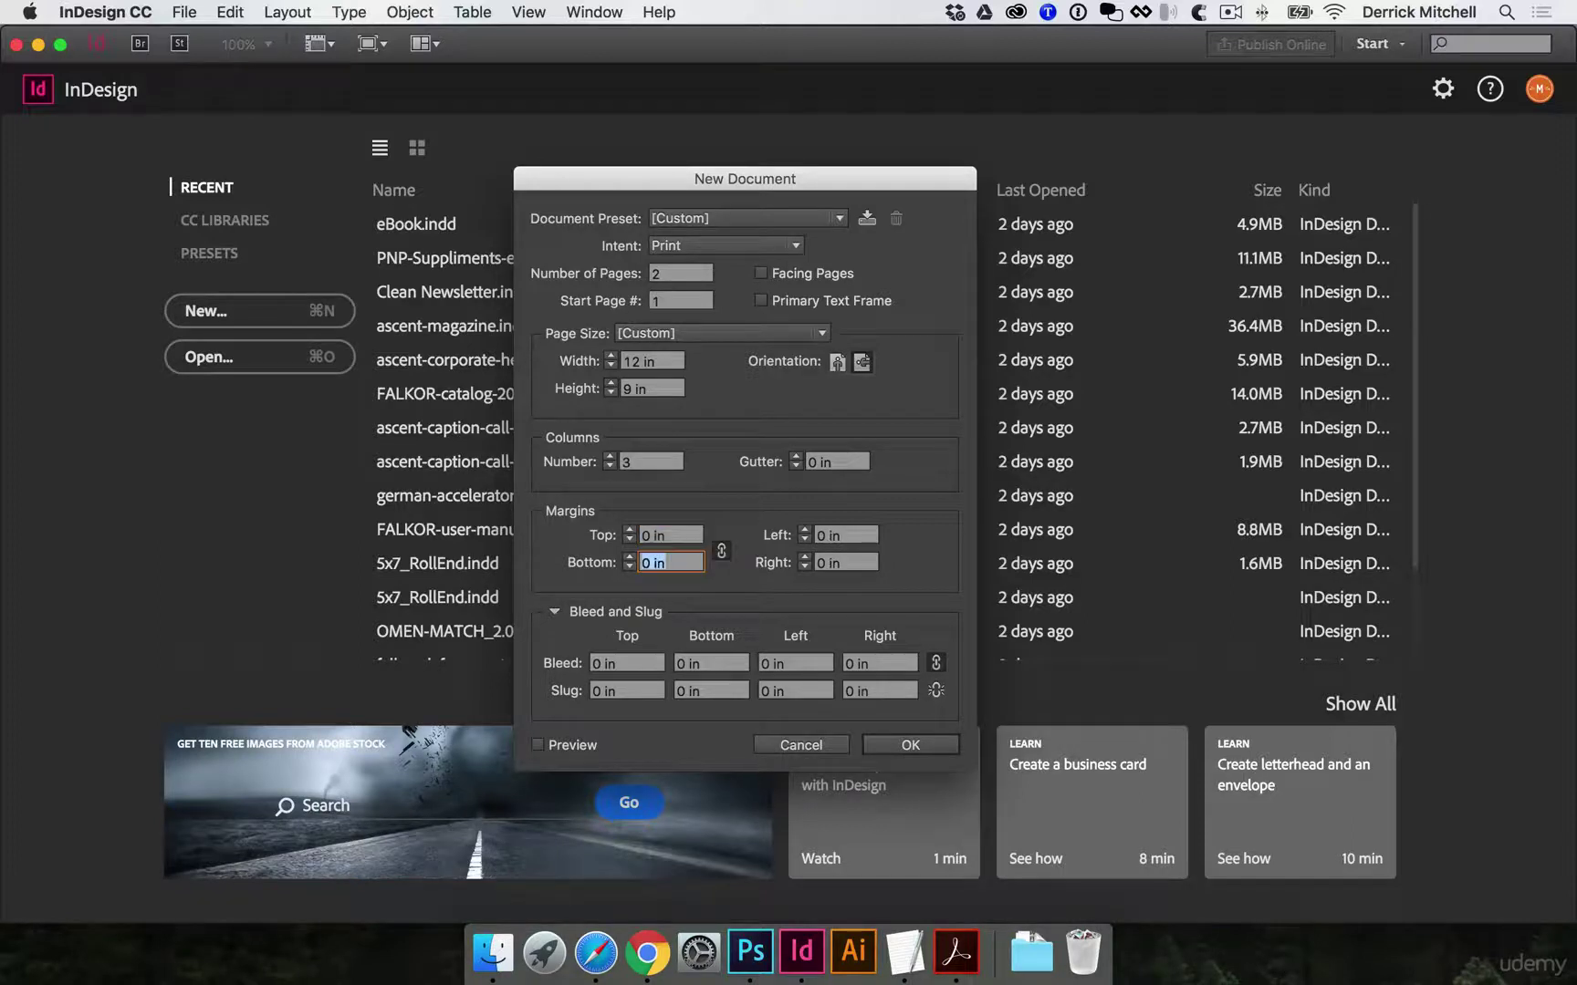
Set a 0.125 in bleed on every side.
triple_click(658, 664)
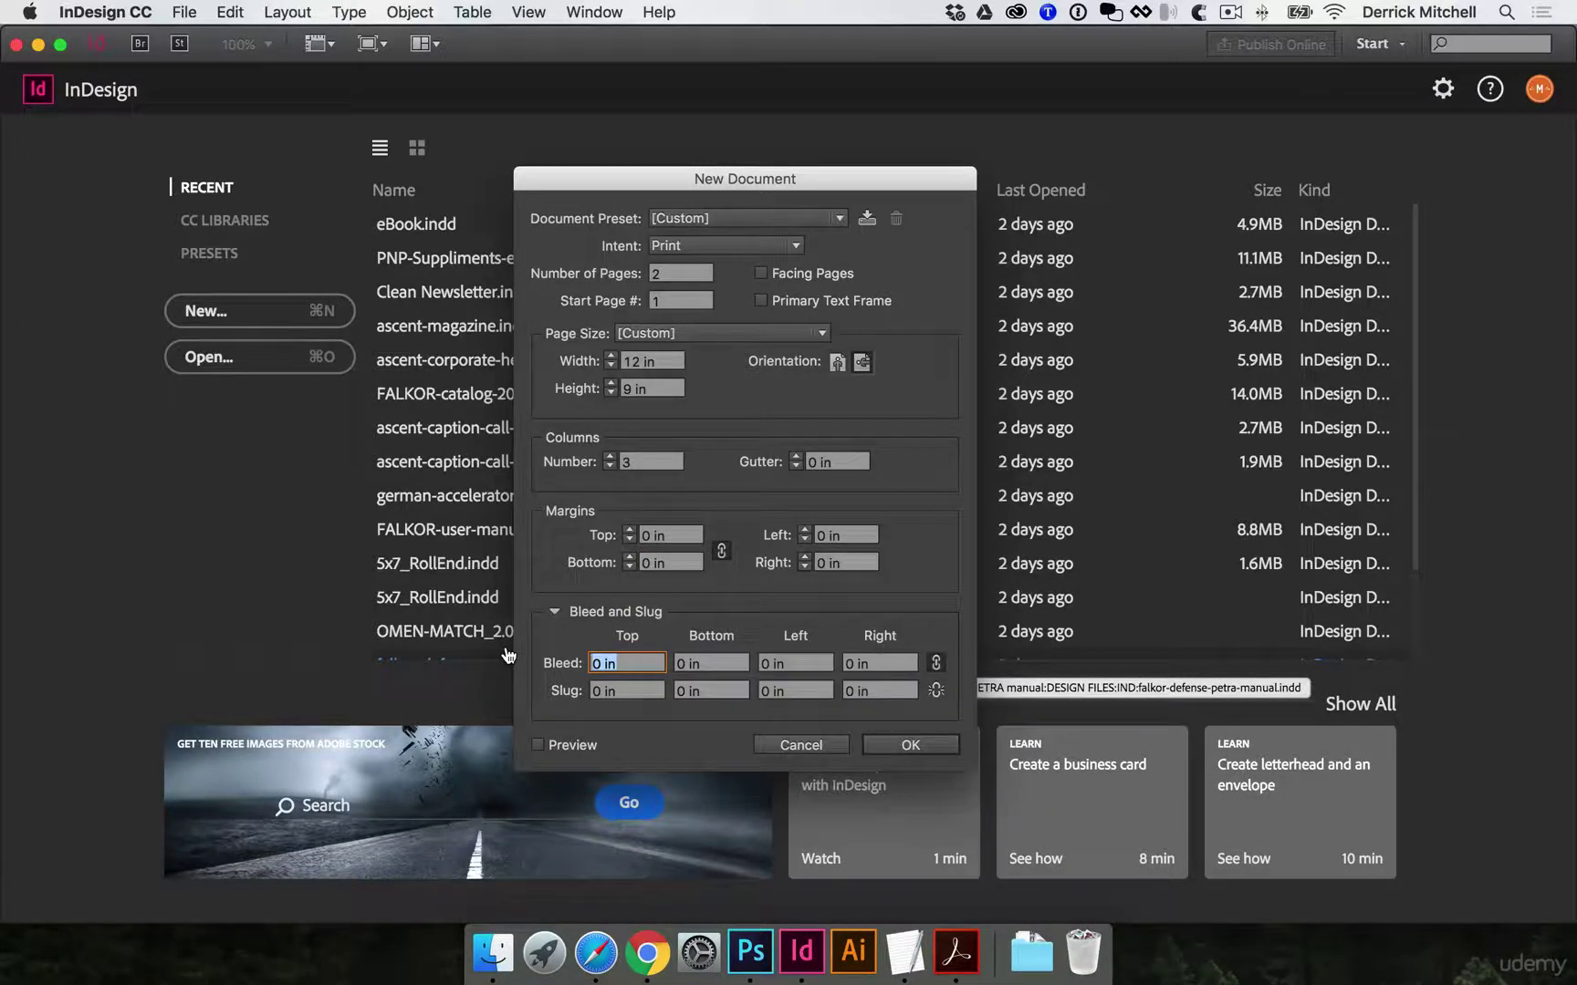
text(.125)
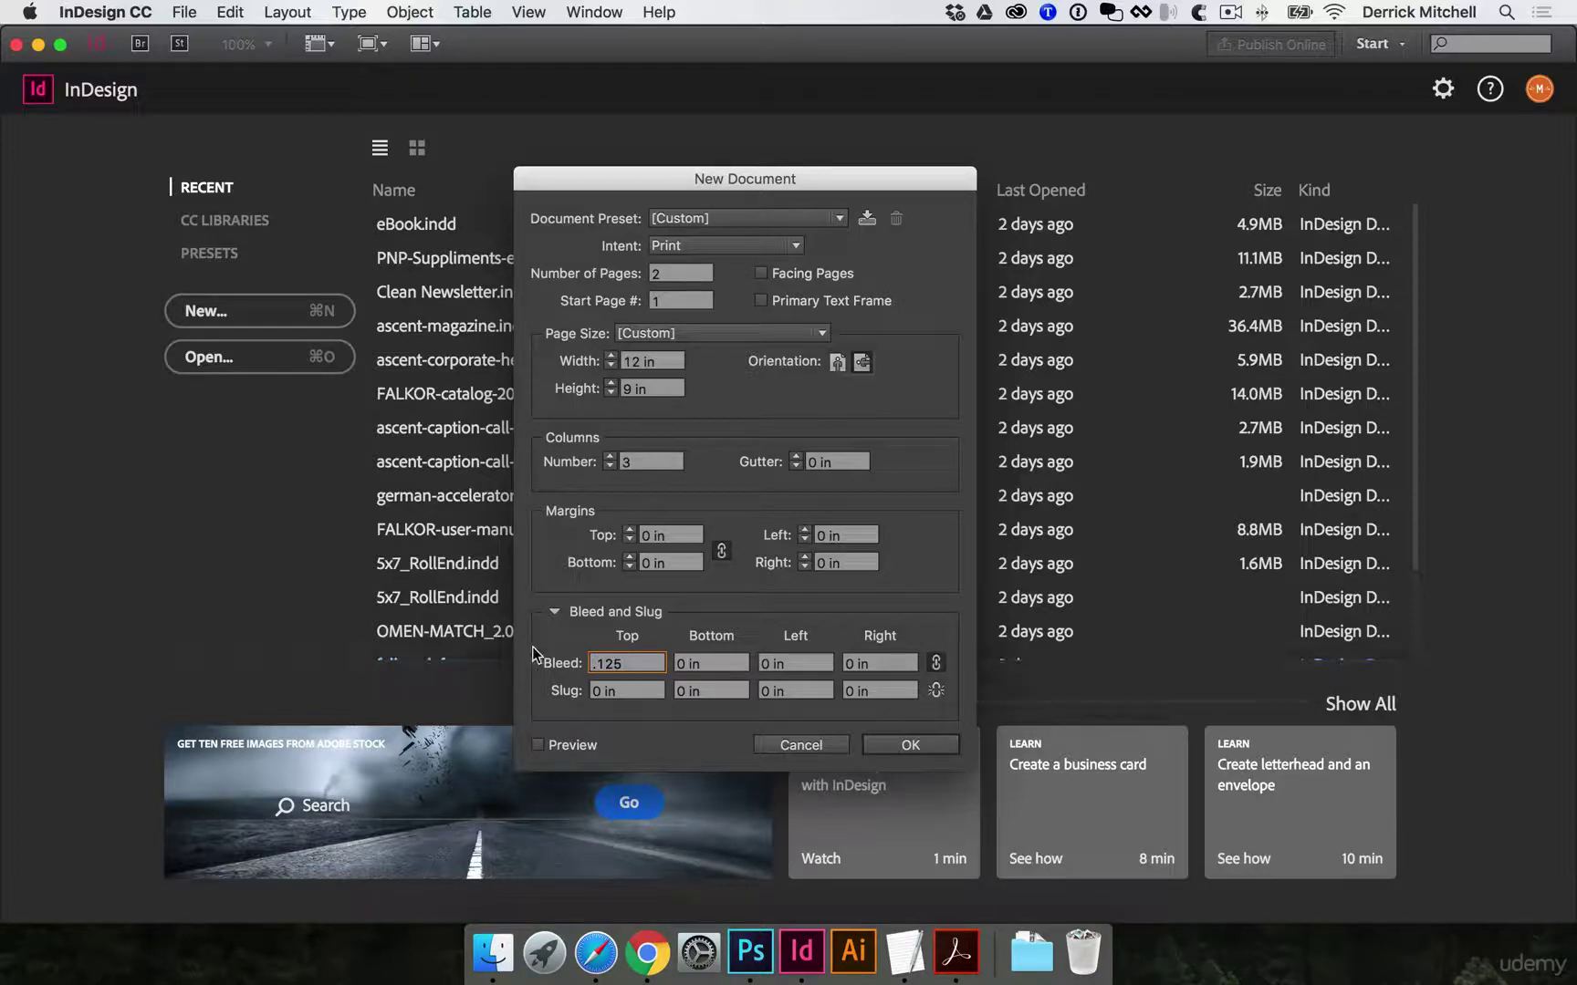
click(715, 663)
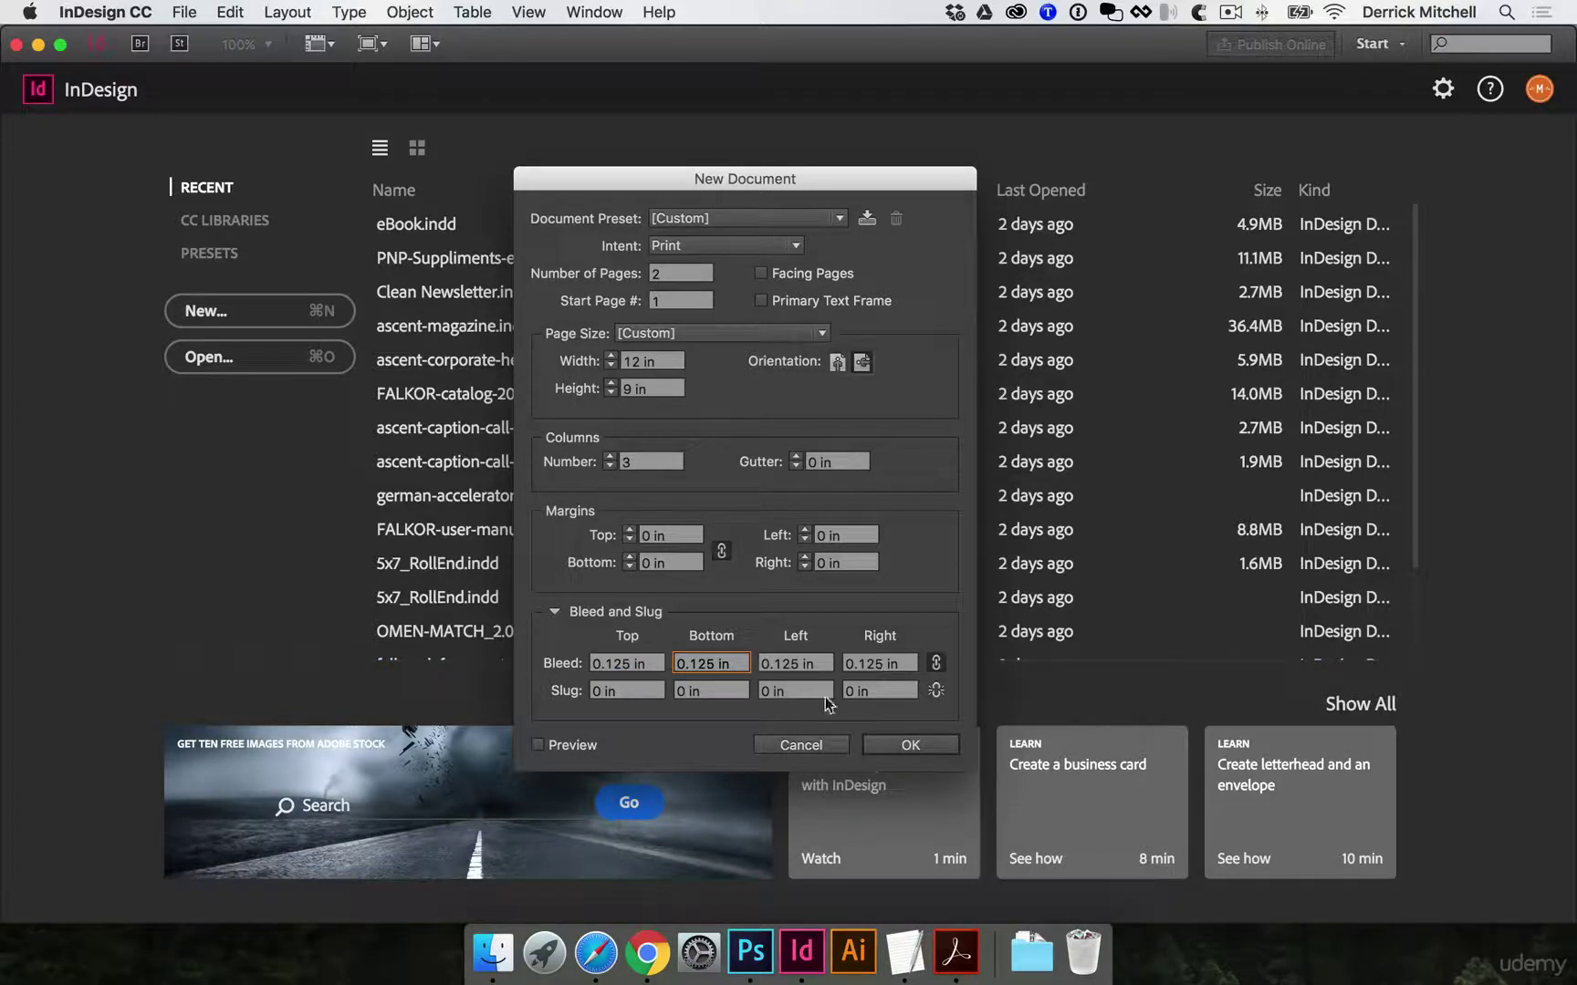
Give all four slug sides 2 in and create the document.
click(641, 690)
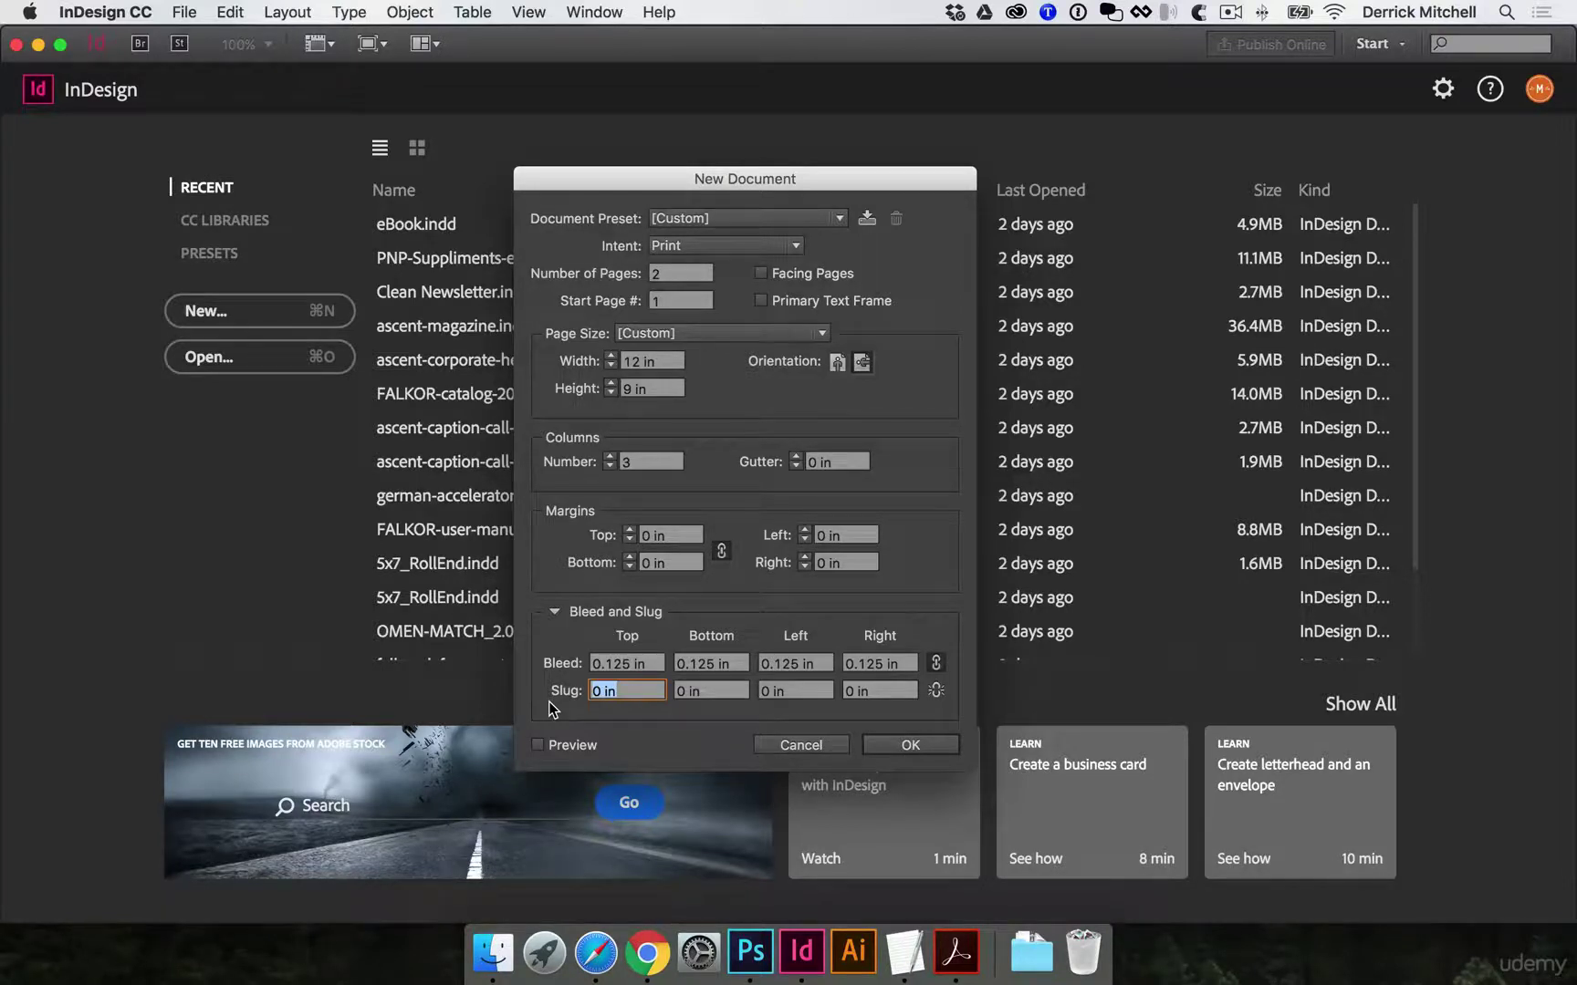
text(2)
key(Tab)
text(2)
key(Tab)
text(2)
key(Tab)
text(2)
key(Tab)
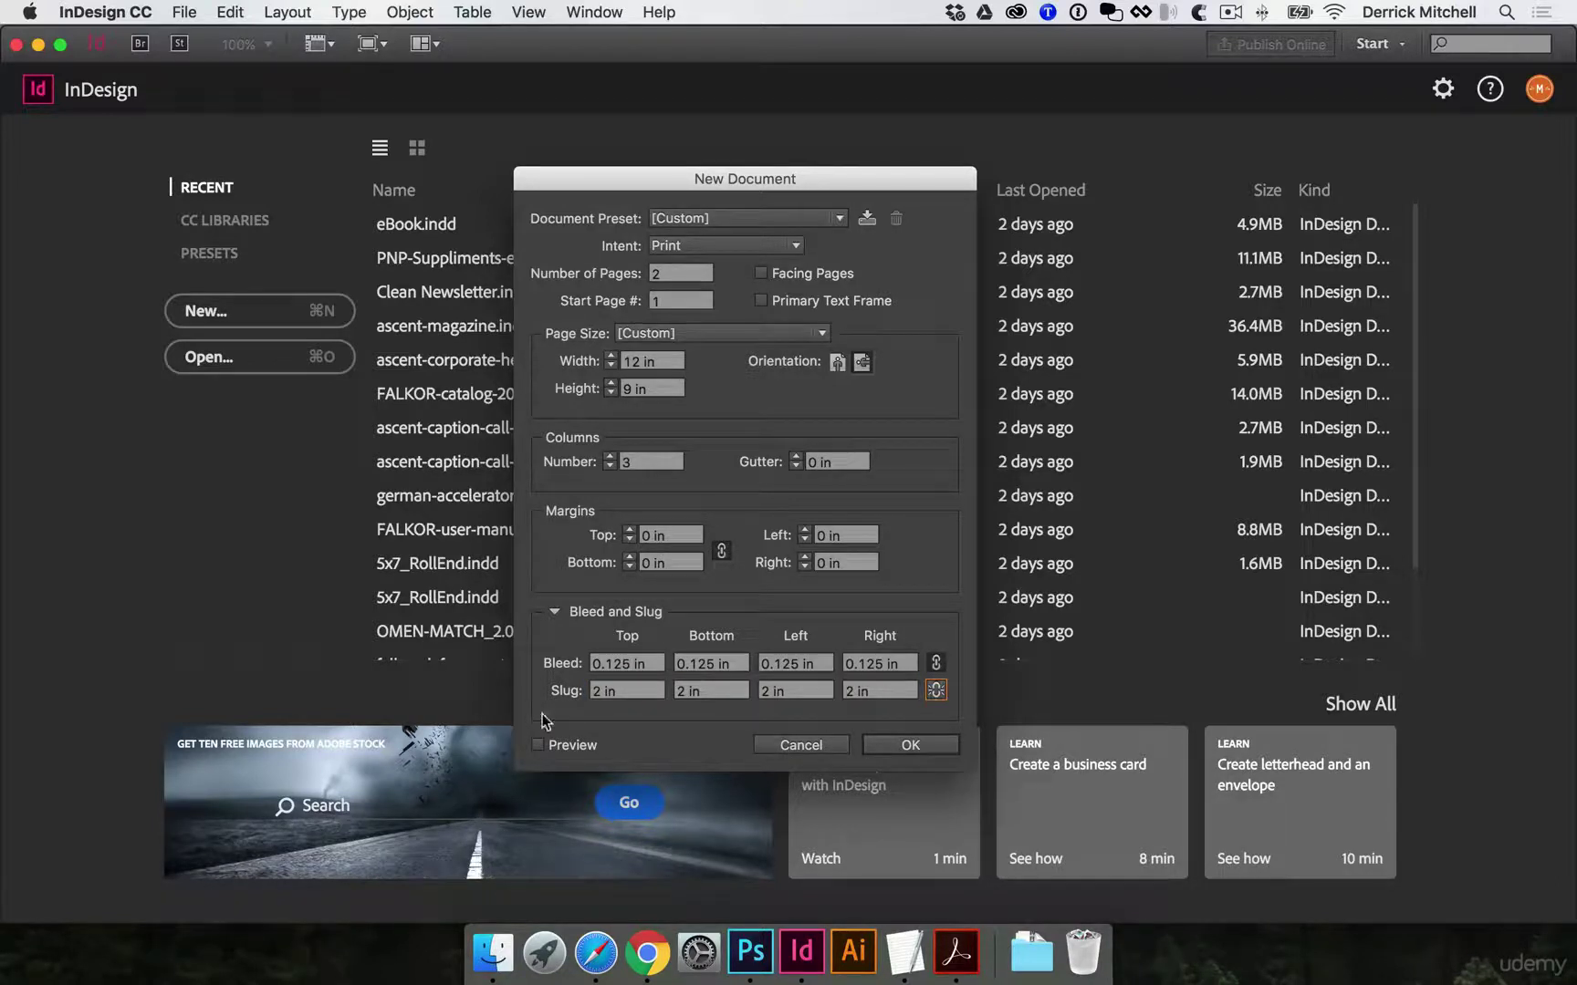
click(895, 752)
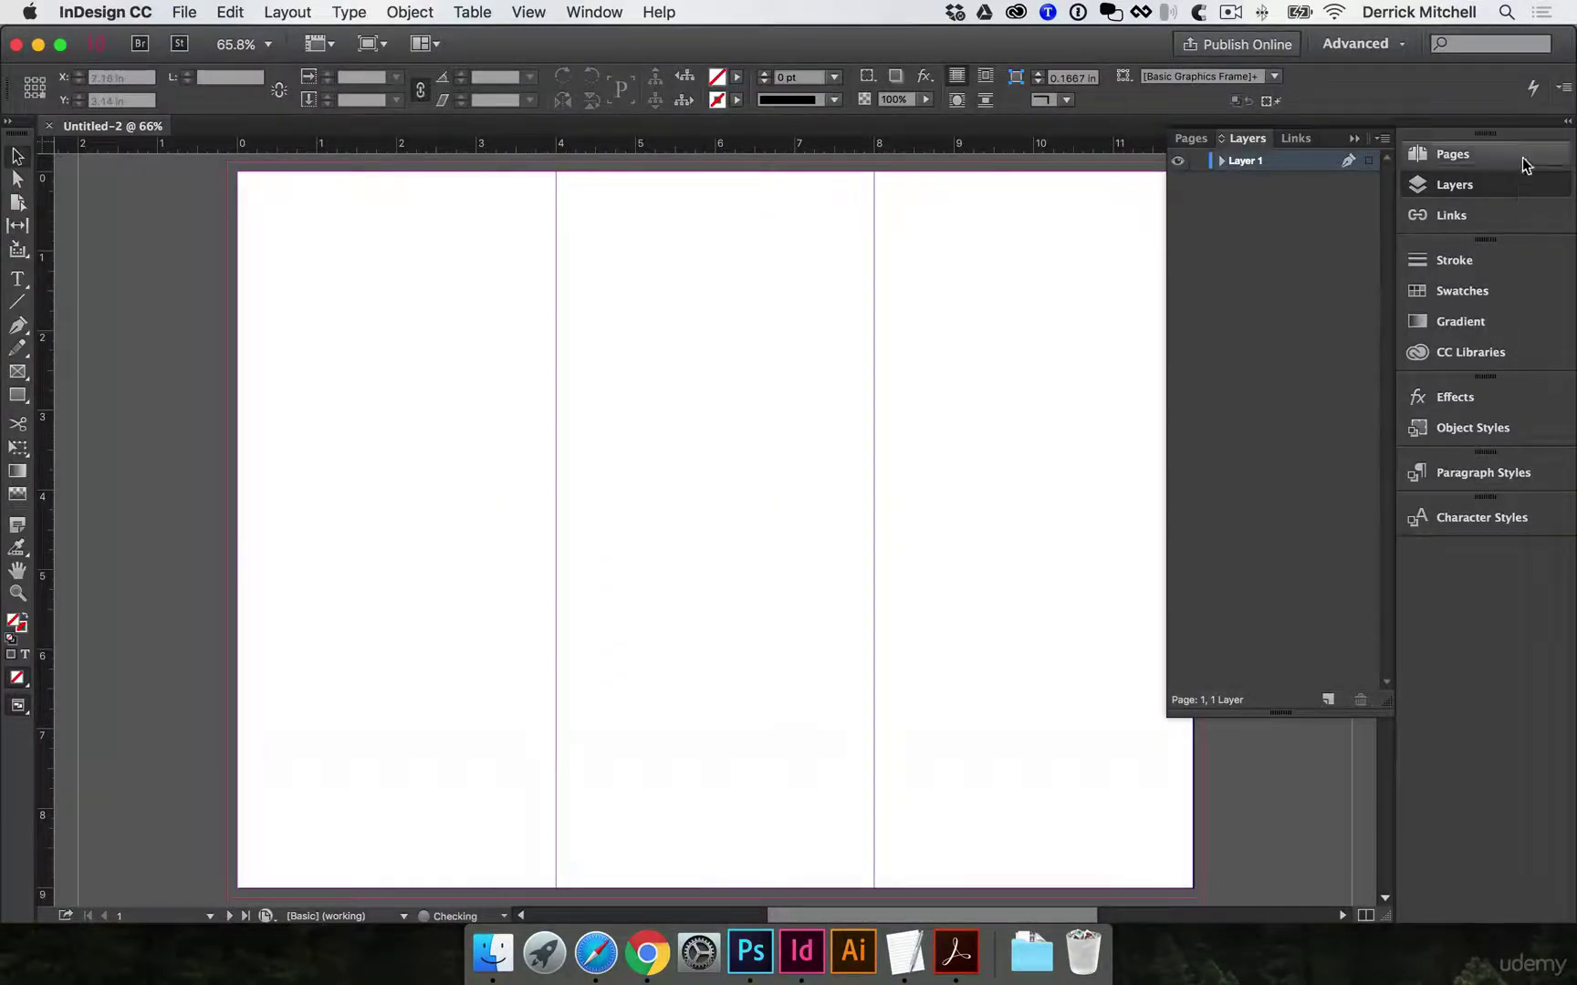
Show the Pages panel and move between pages 1 and 2.
click(1522, 164)
double_click(1227, 436)
double_click(1222, 383)
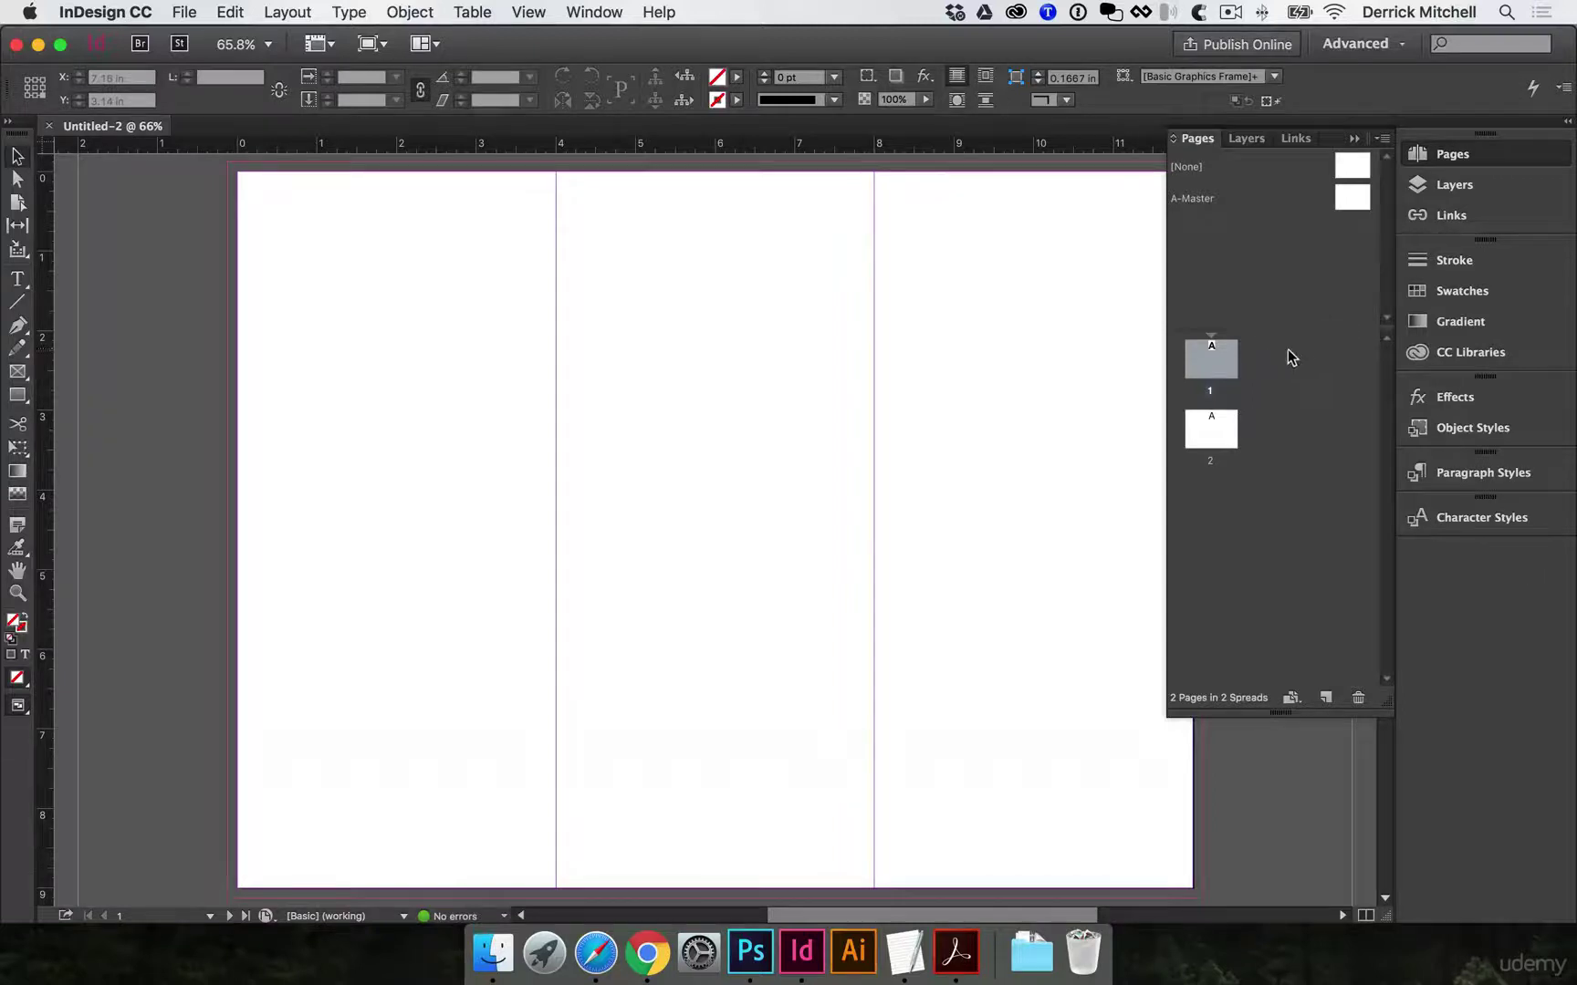
double_click(1225, 429)
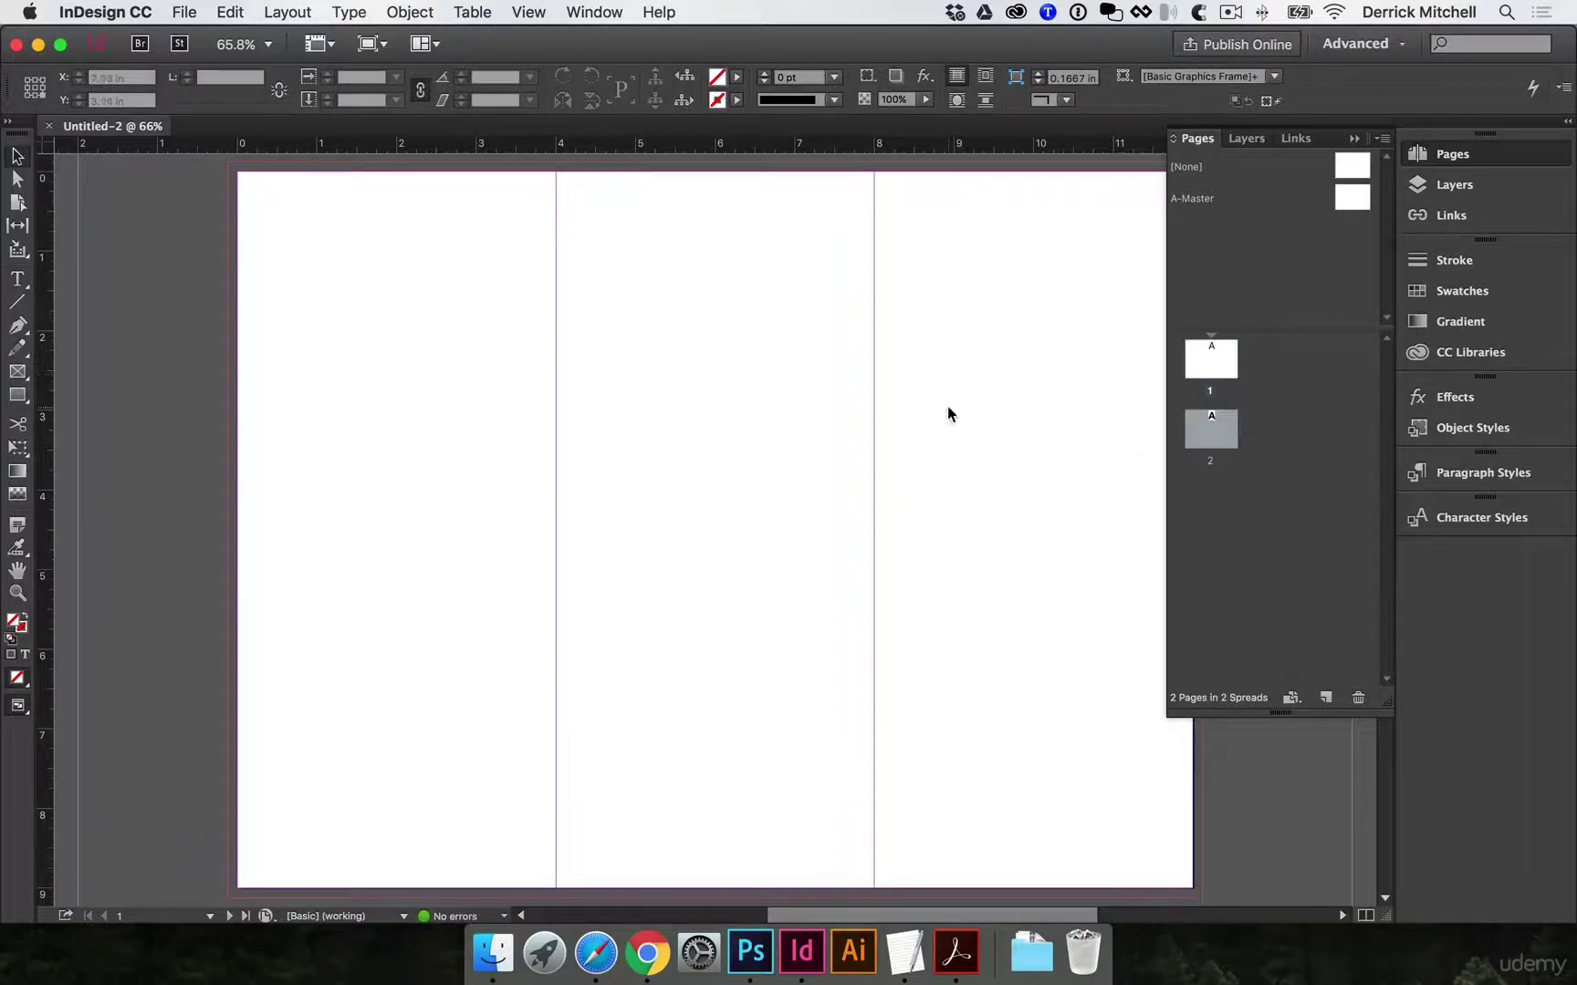
scroll(880, 301, right, 1)
scroll(925, 309, right, 2)
scroll(924, 308, down, 1)
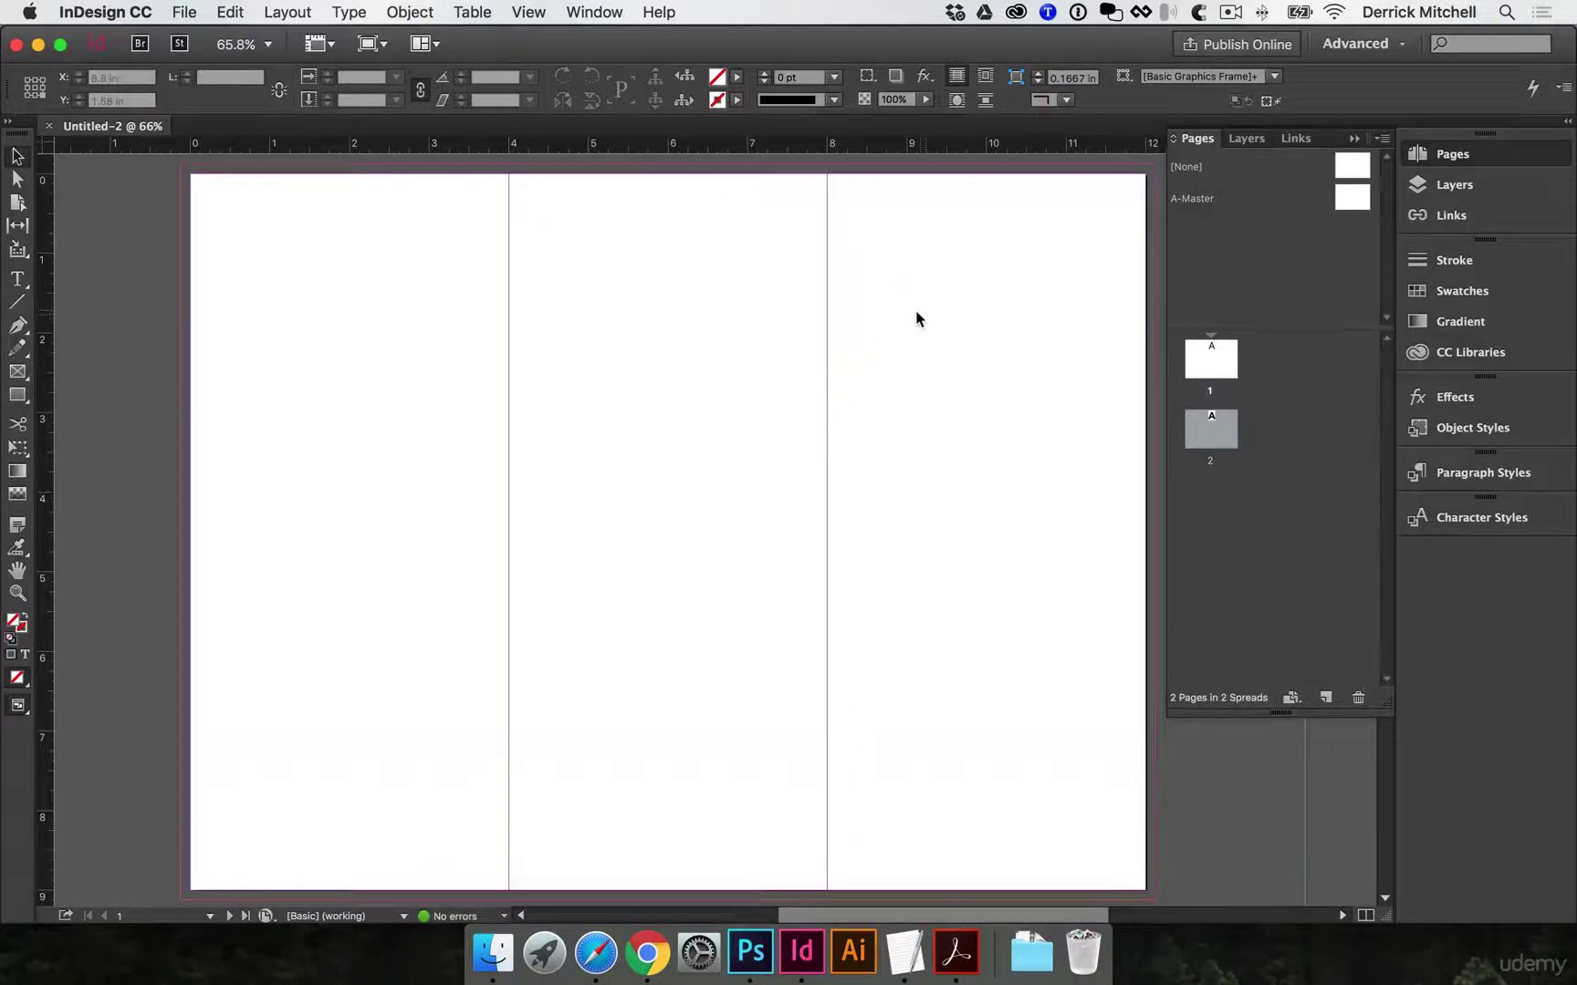
scroll(928, 323, down, 1)
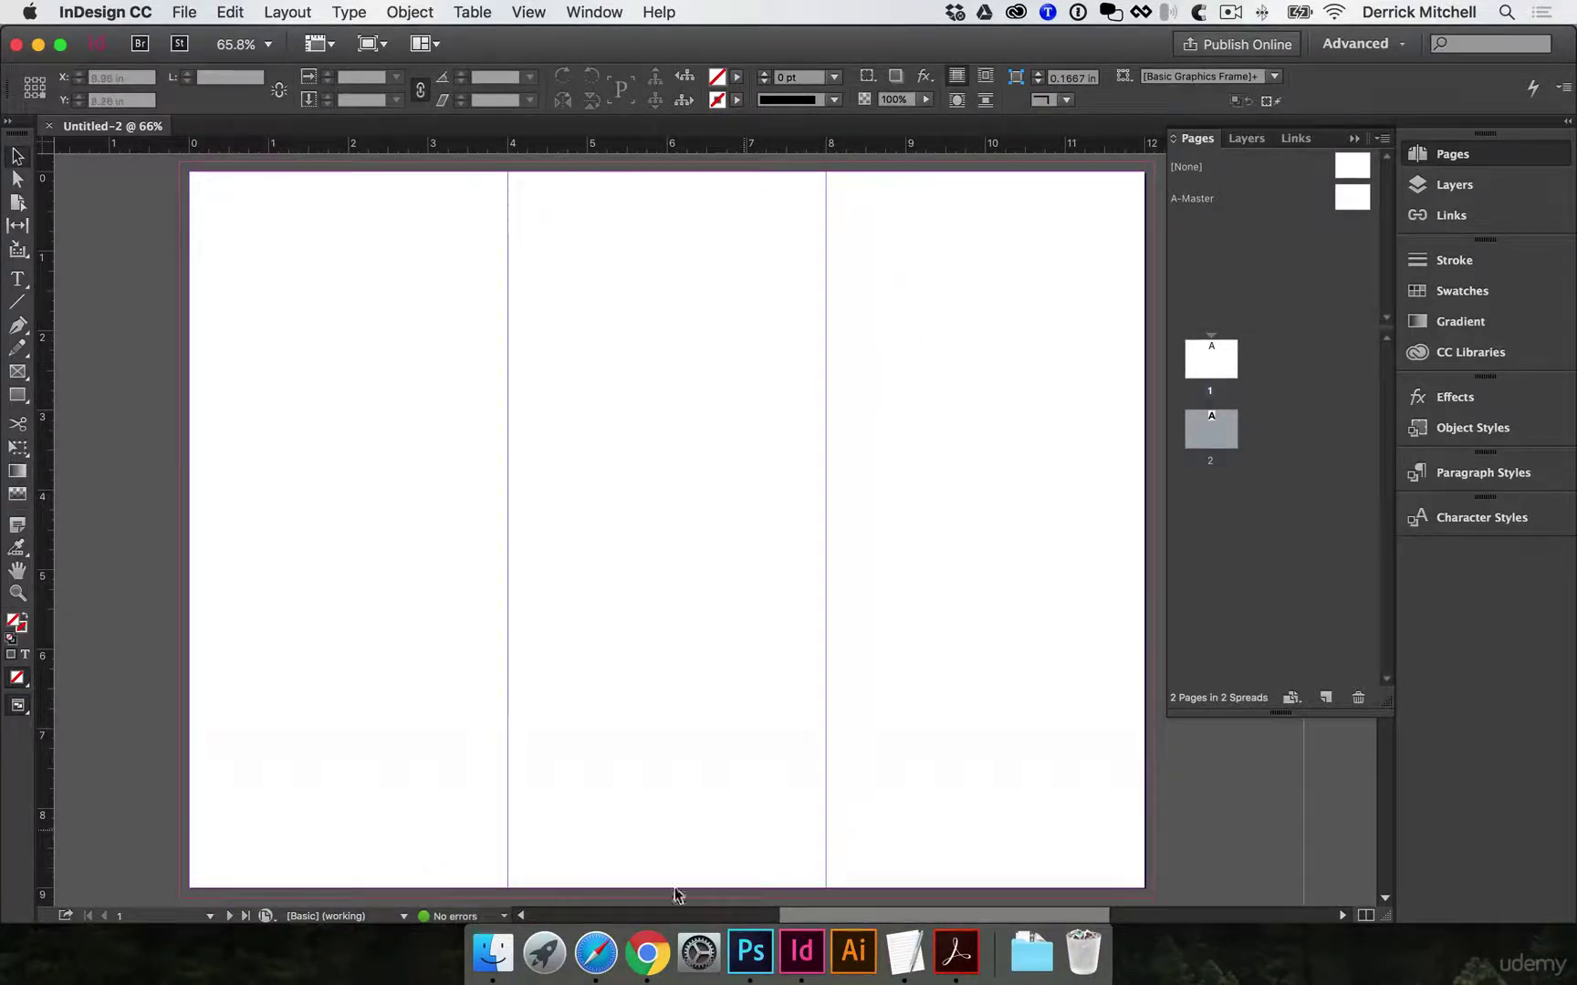
Load brochure-out.pdf from SUP brochure > FILES SENT > FINALS for placing.
click(190, 9)
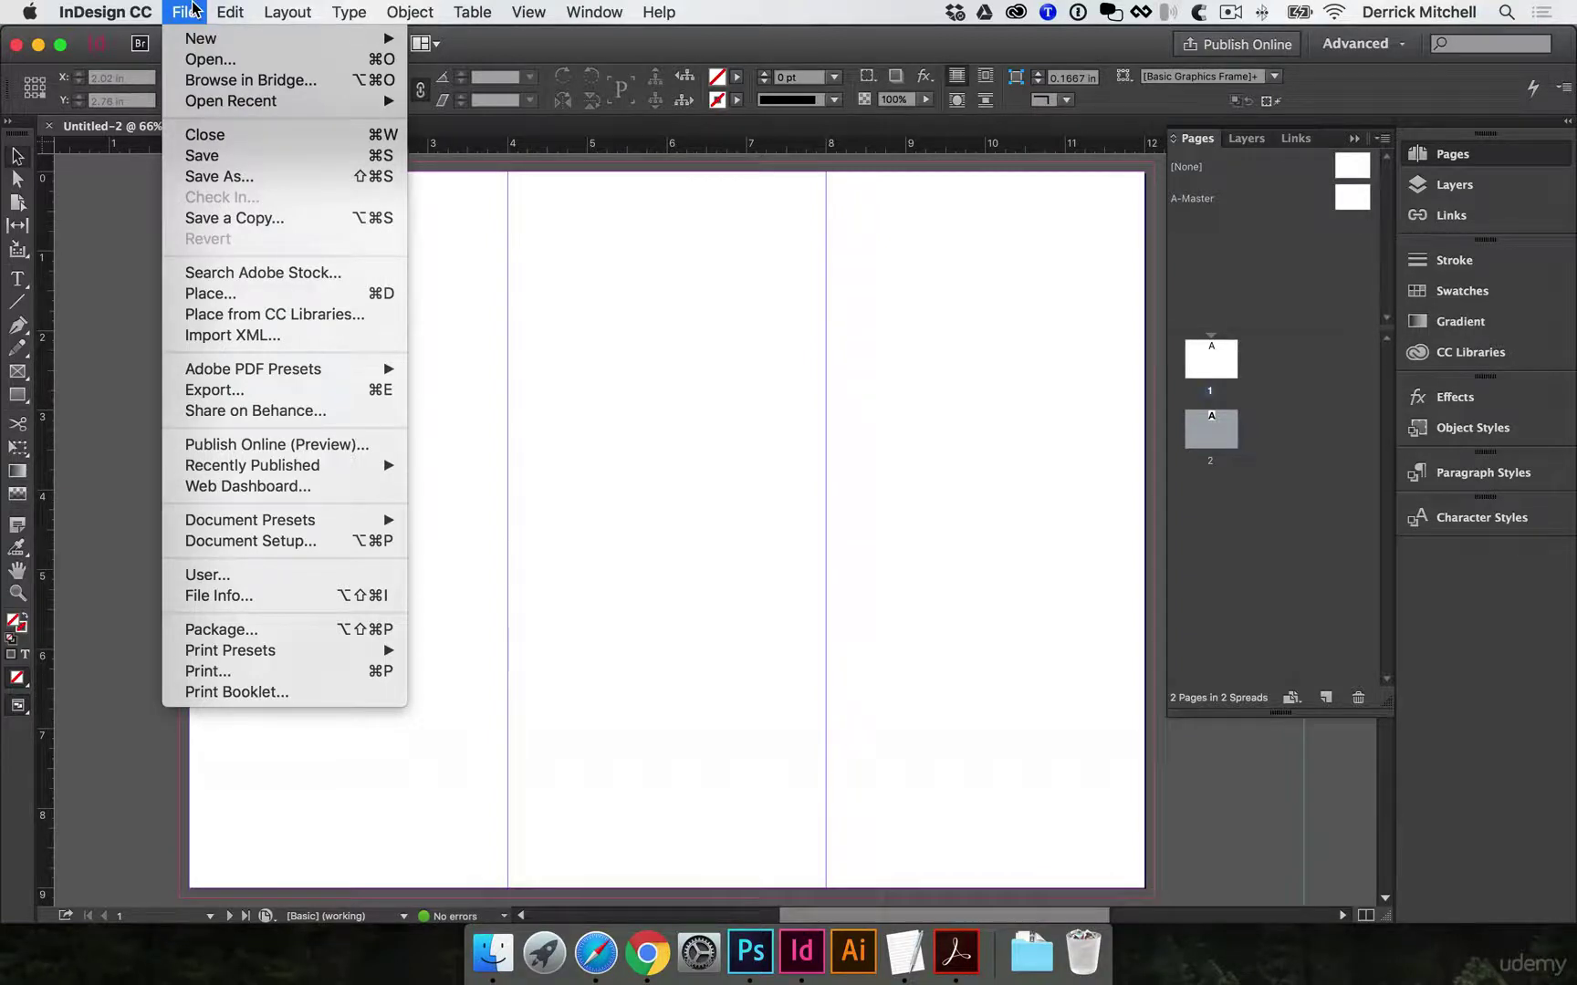
click(393, 295)
click(823, 233)
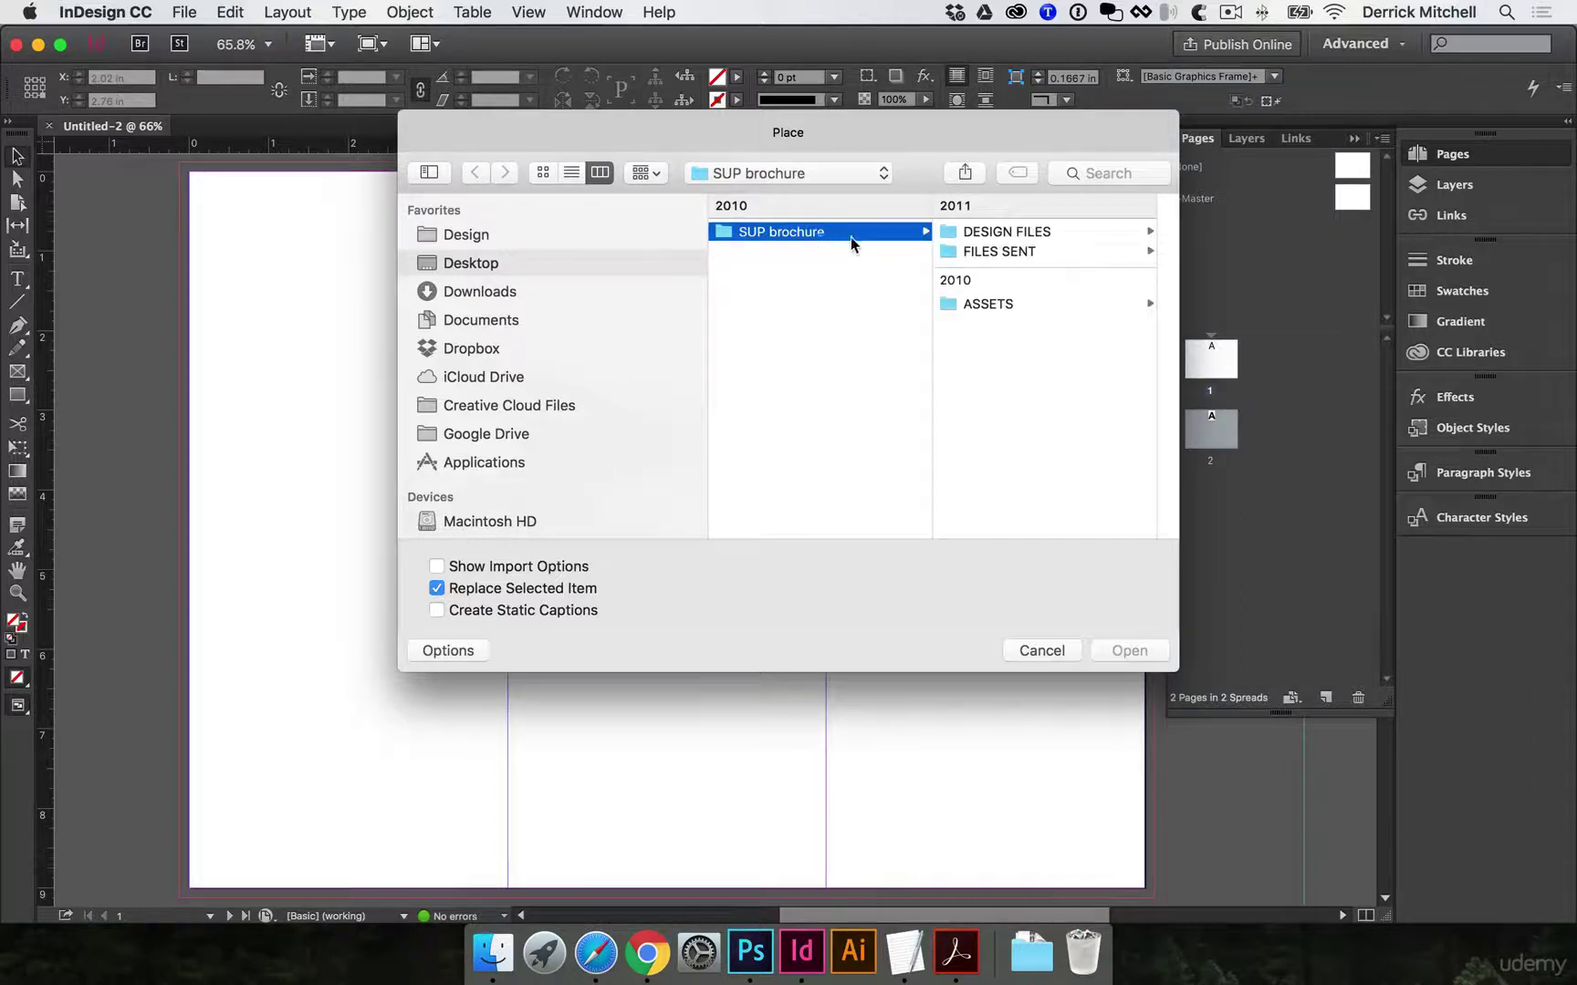
click(1017, 252)
click(1020, 255)
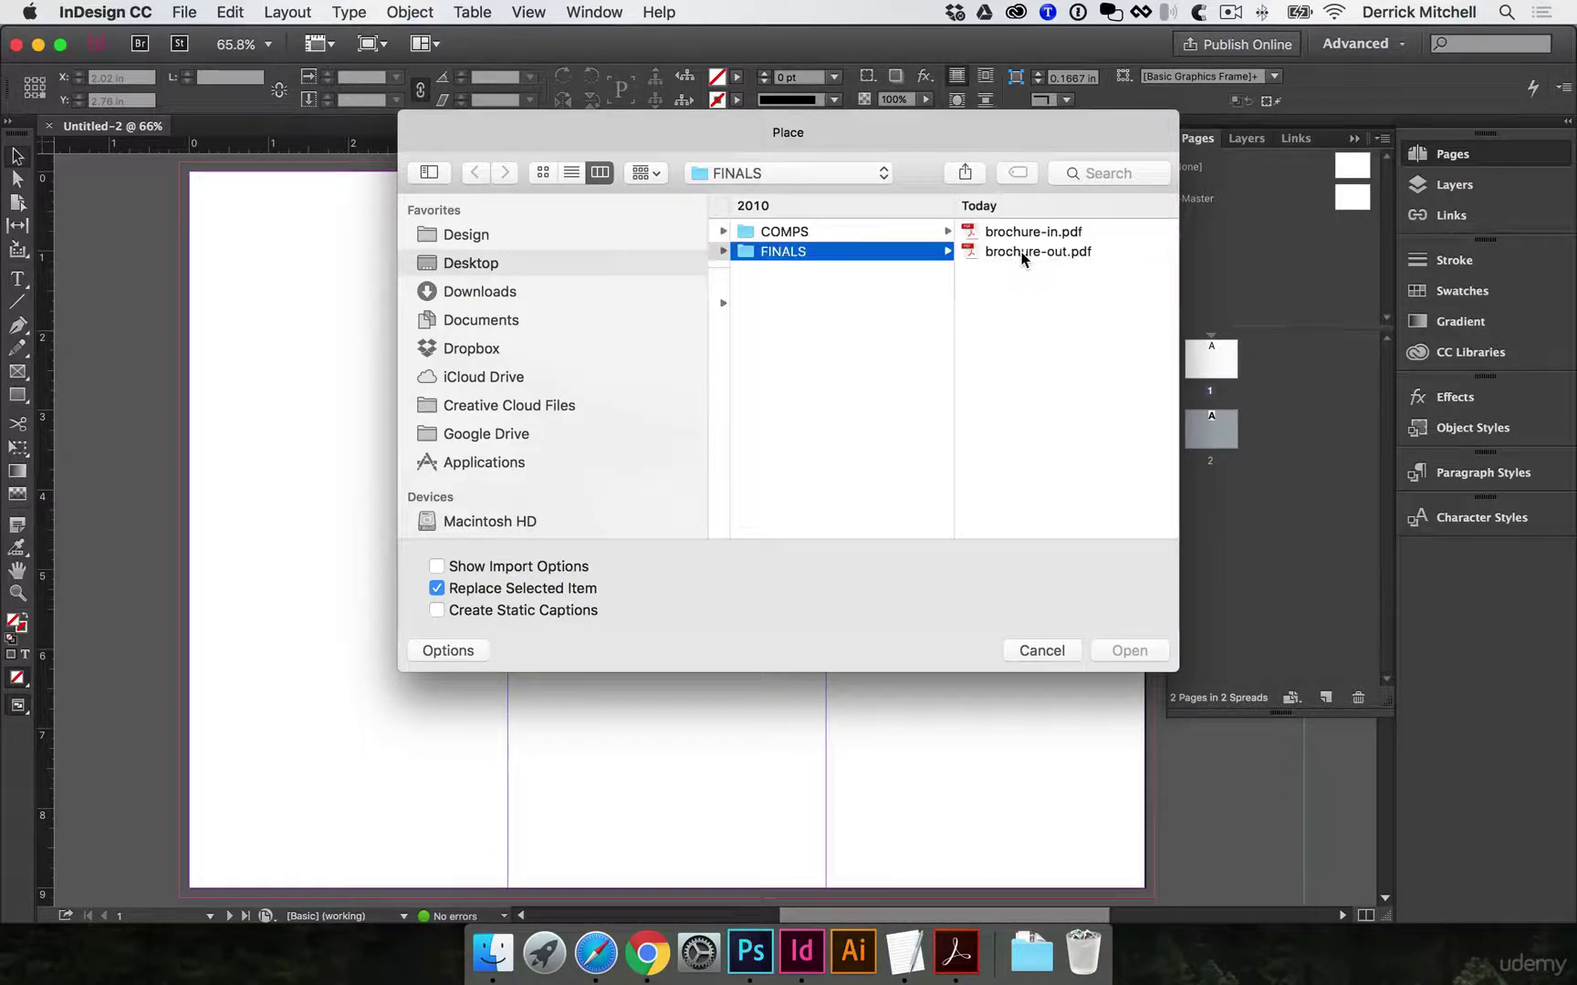
click(1023, 255)
click(1140, 651)
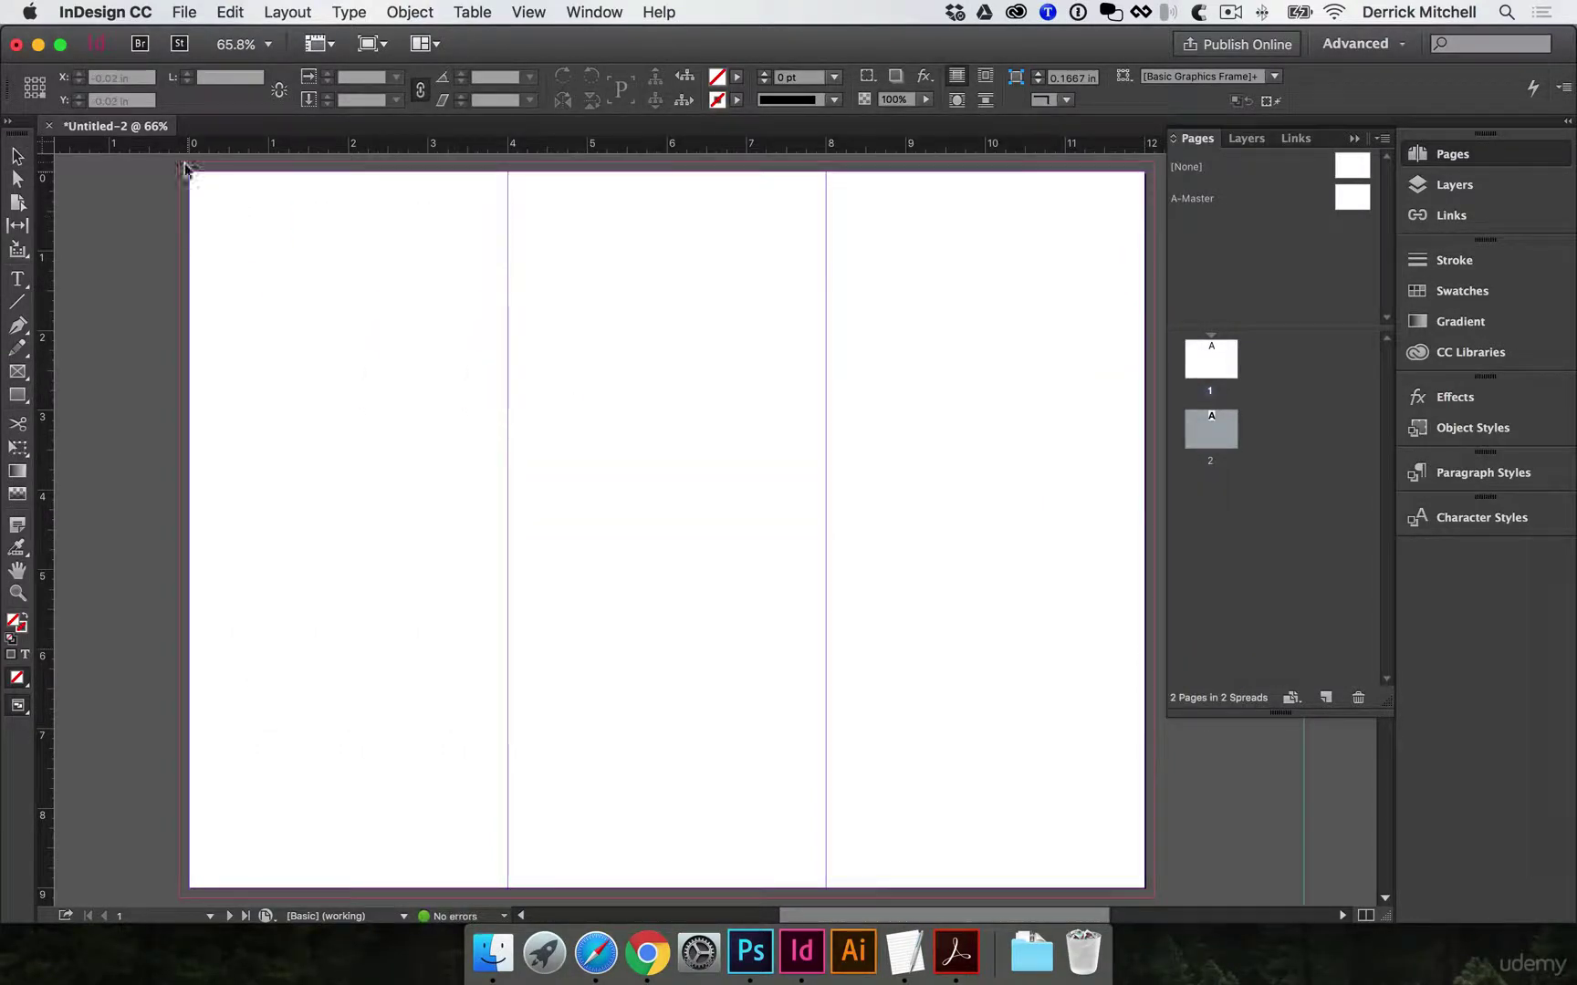
Place brochure-out.pdf at page 1's top-left corner, with alignment set relative to the page.
click(183, 164)
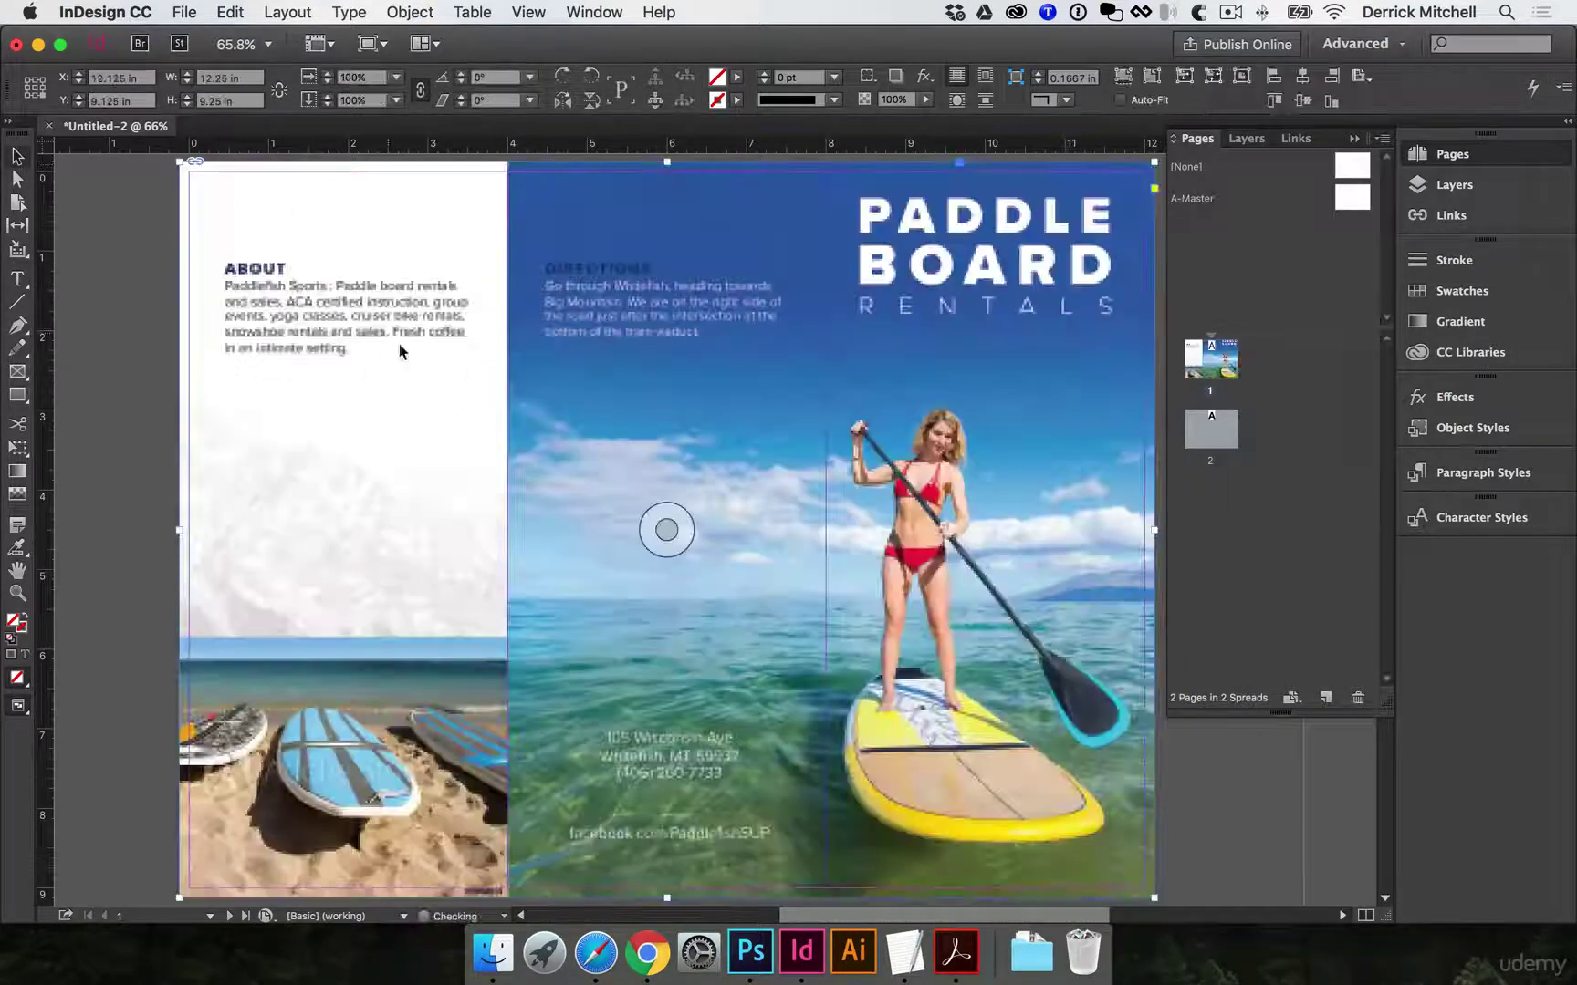
scroll(547, 362, right, 2)
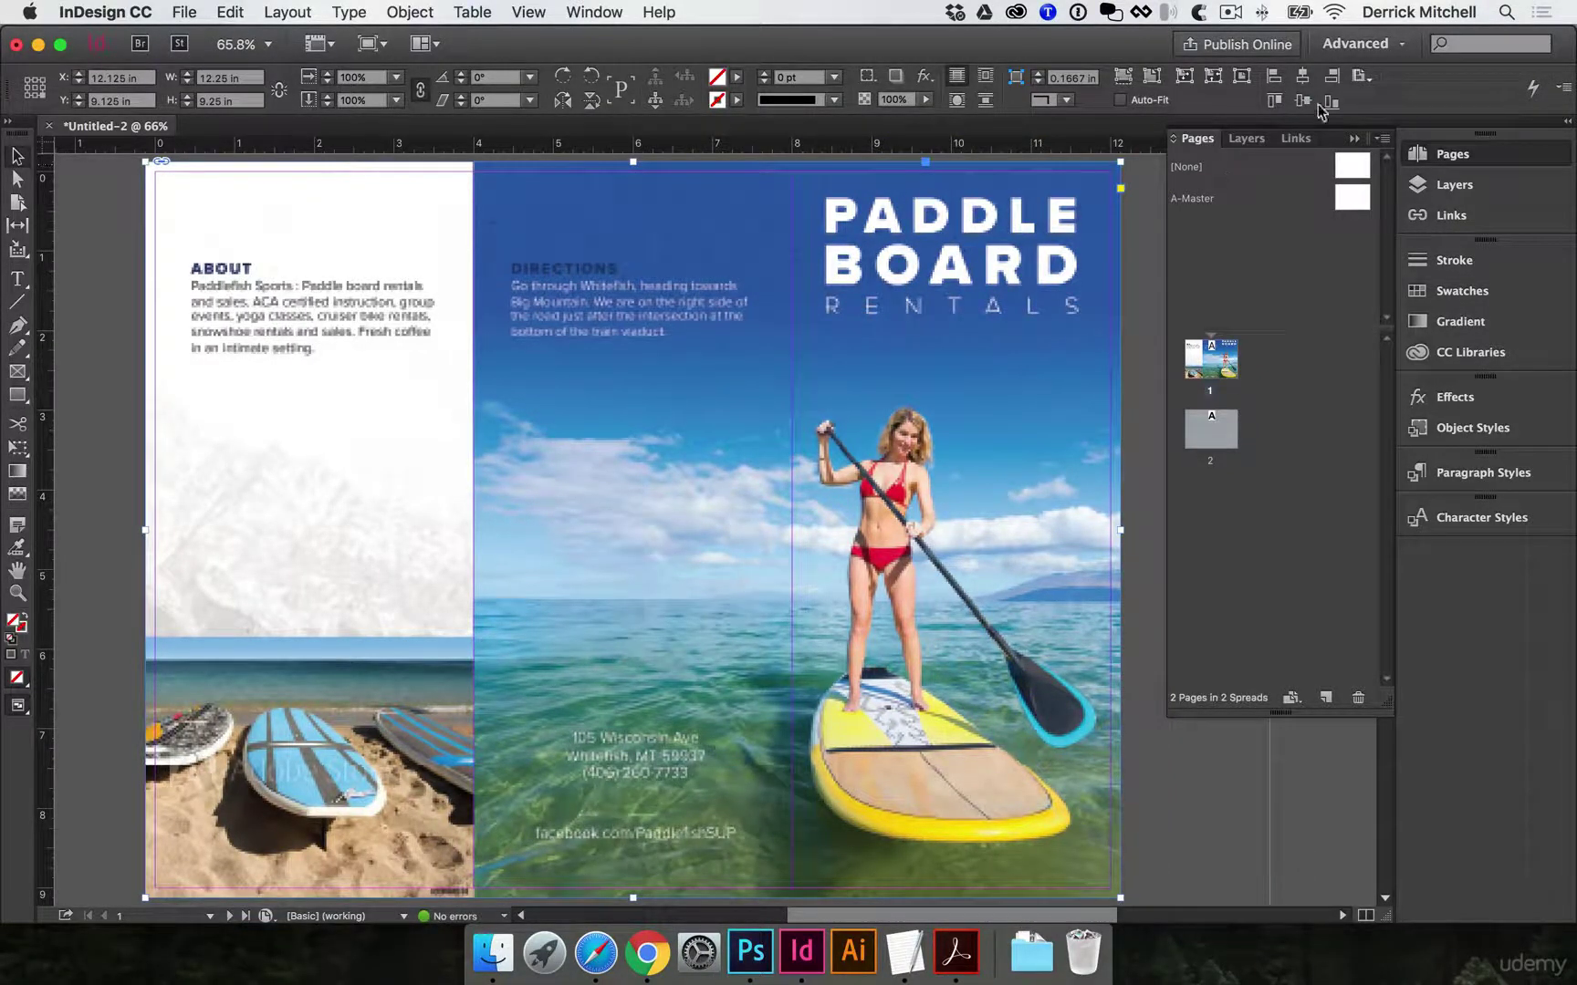
click(1361, 76)
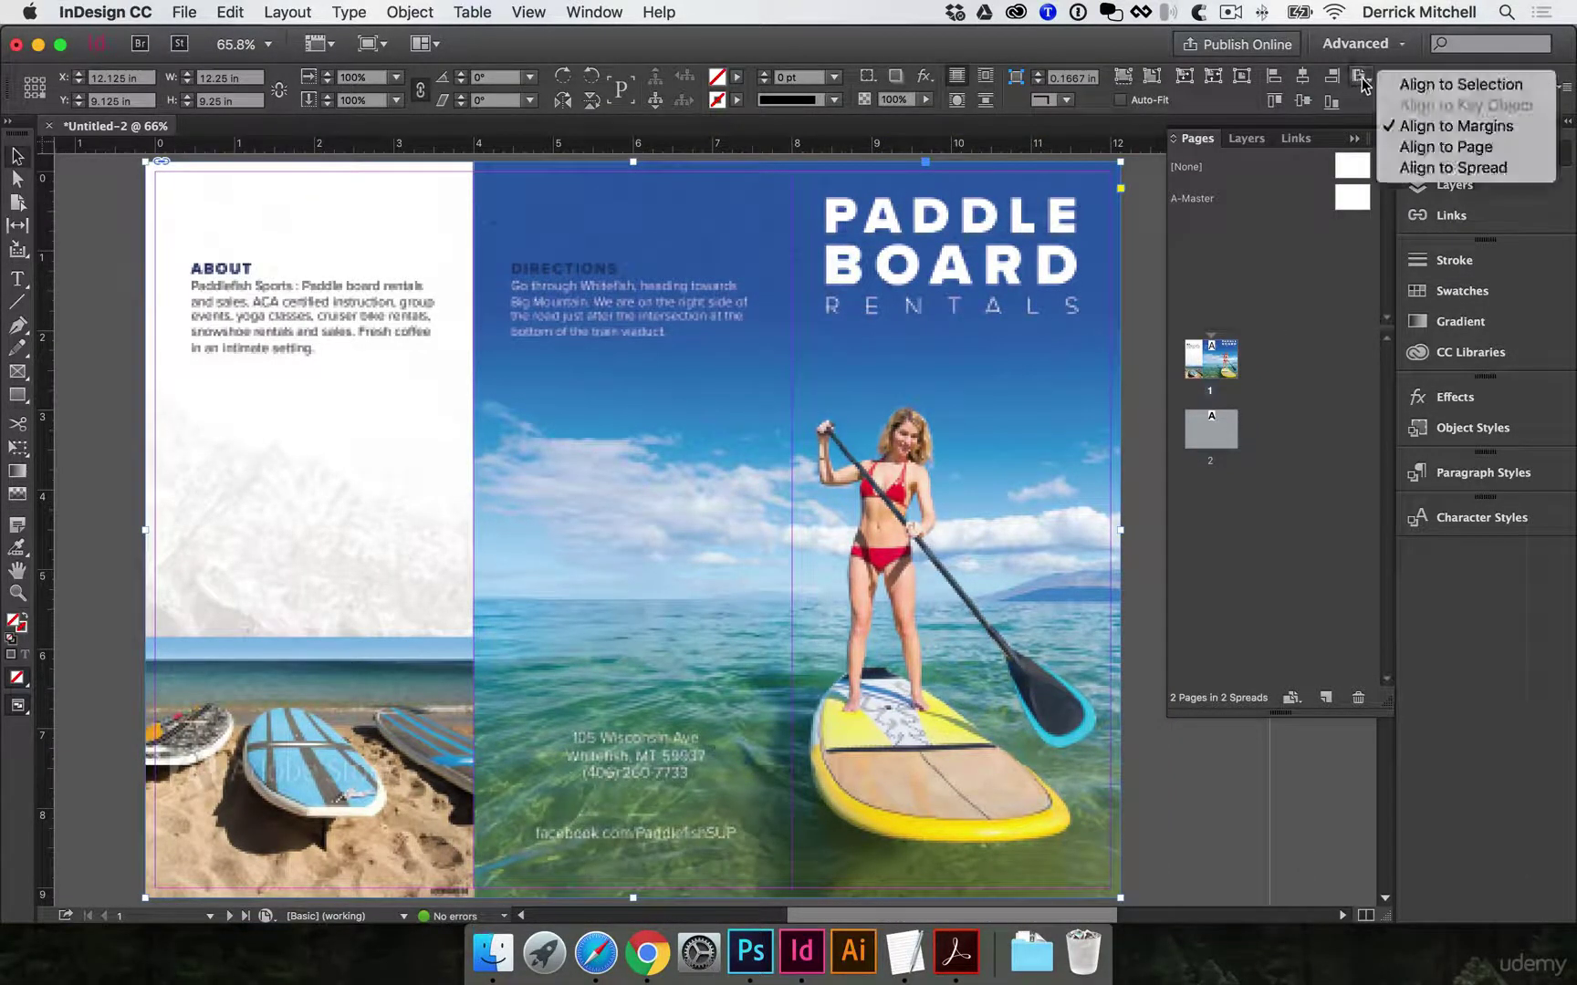
click(1447, 149)
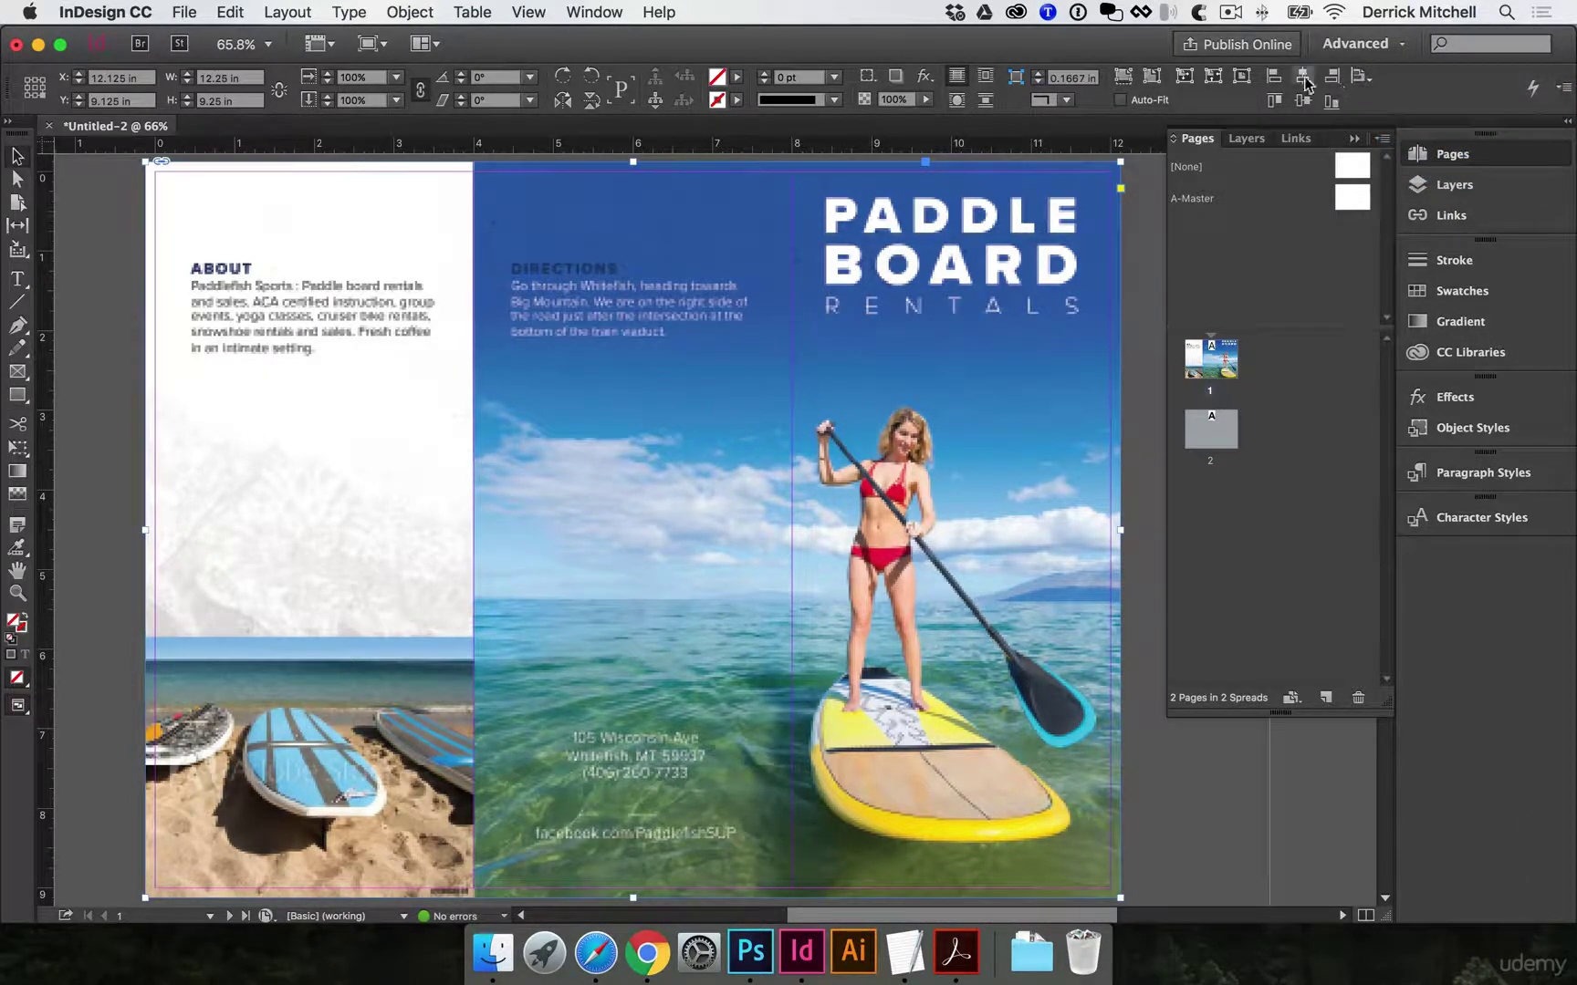
click(1134, 226)
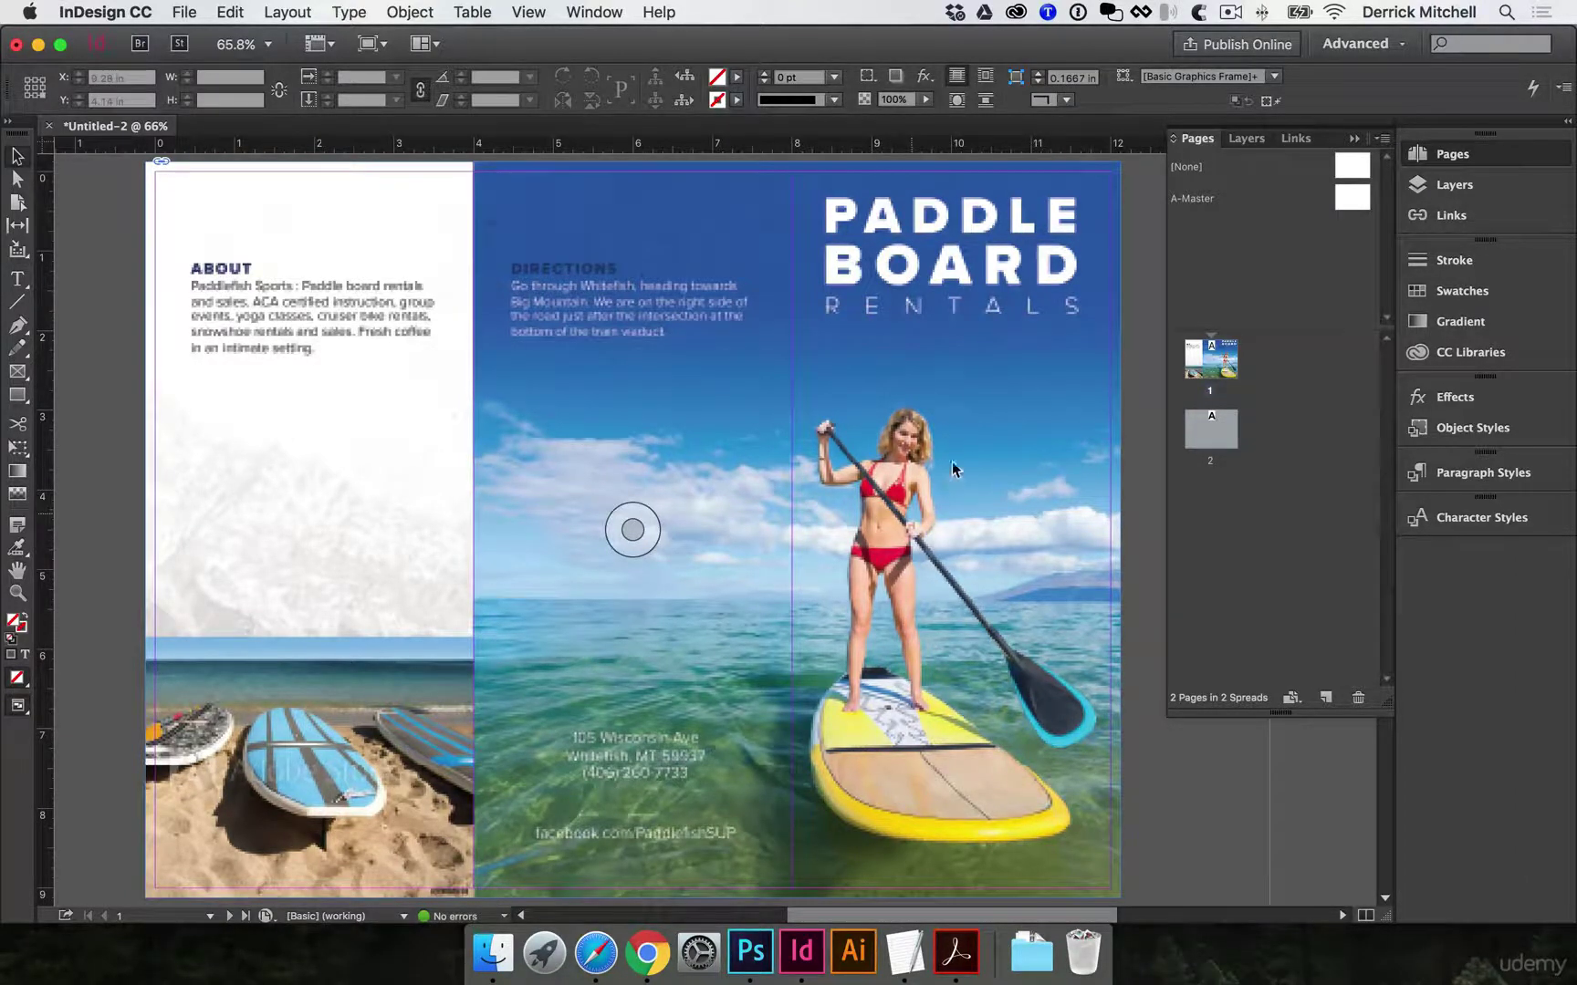
Switch display performance to High Quality Display.
click(531, 10)
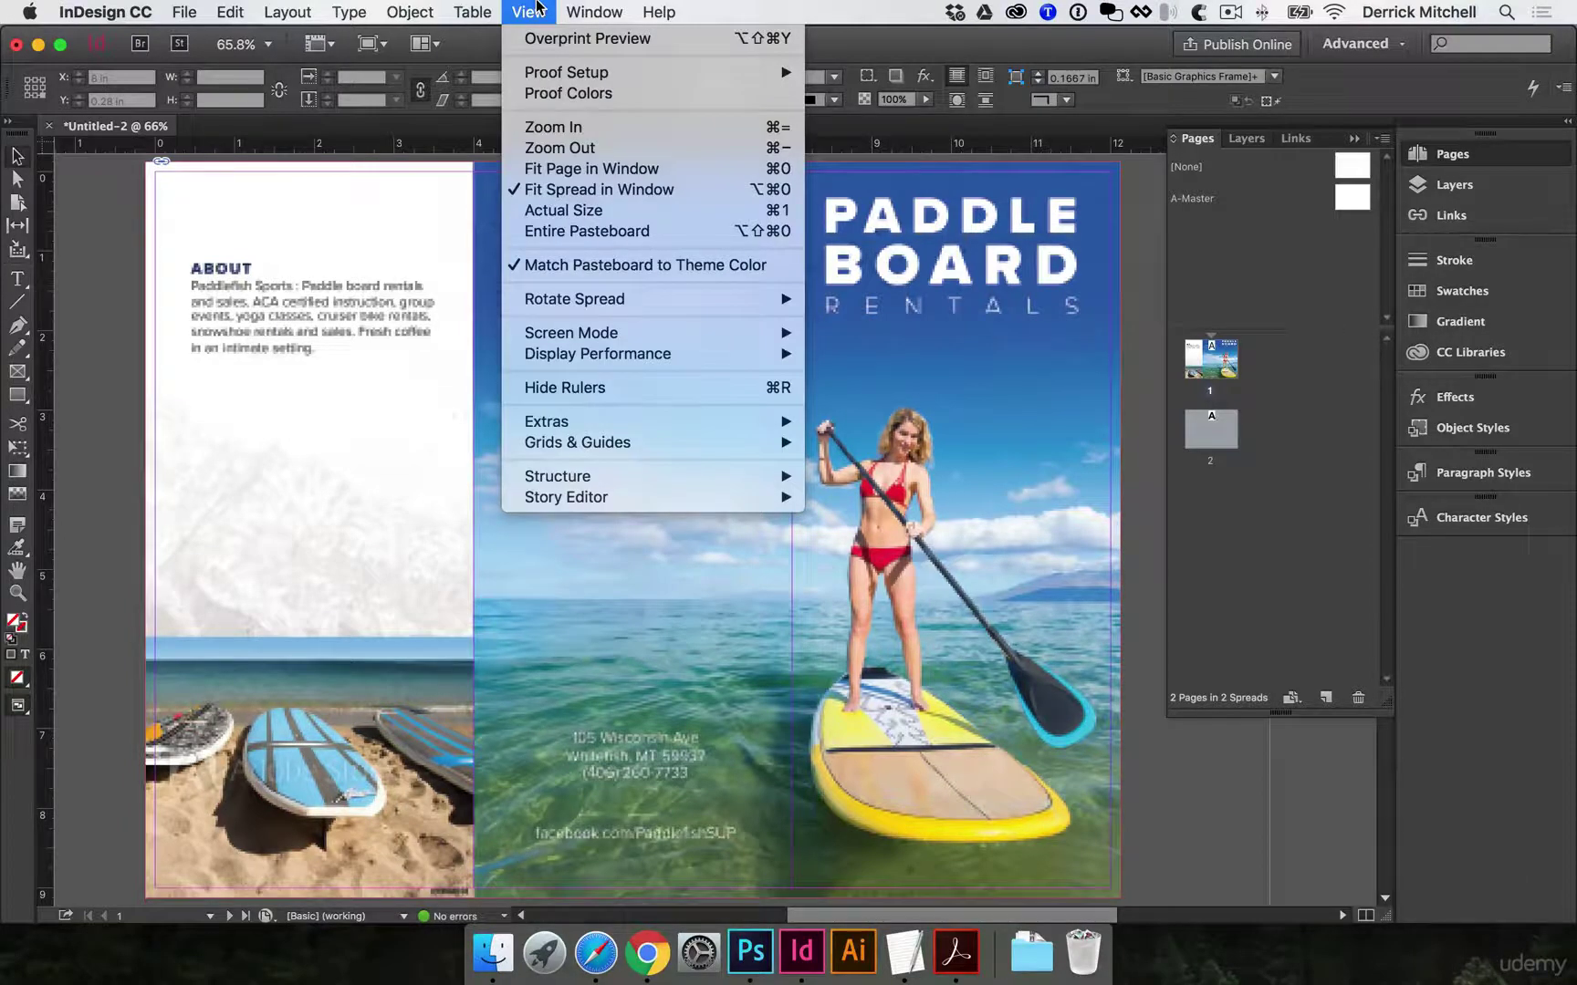
mouse_move(654, 353)
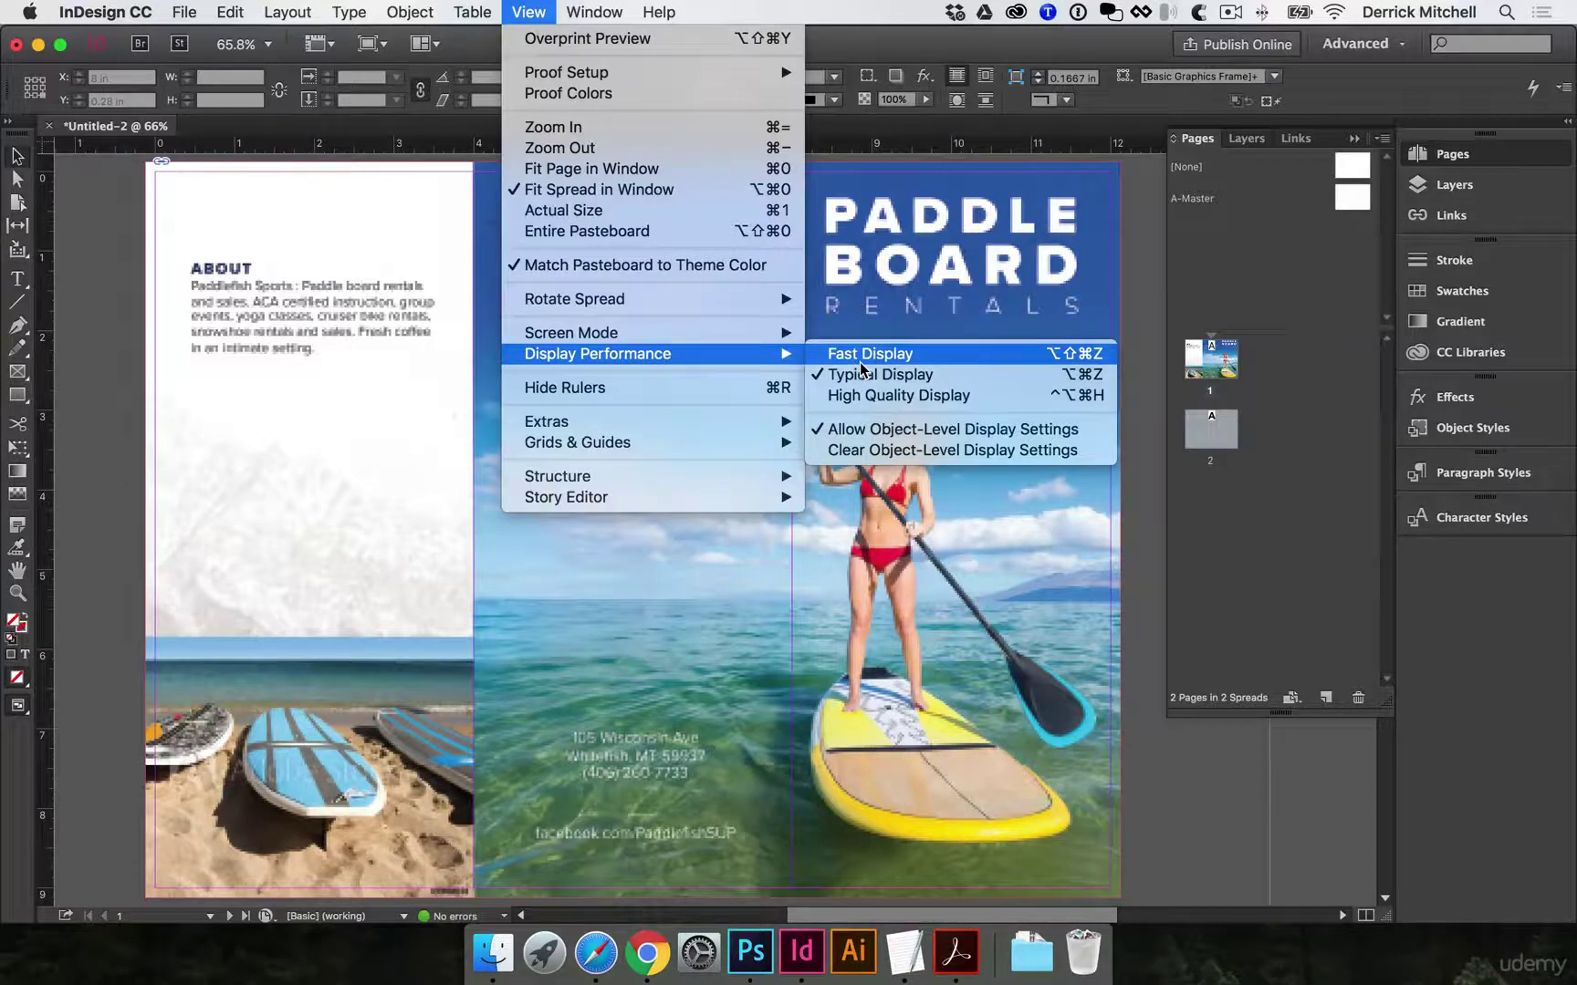
click(870, 398)
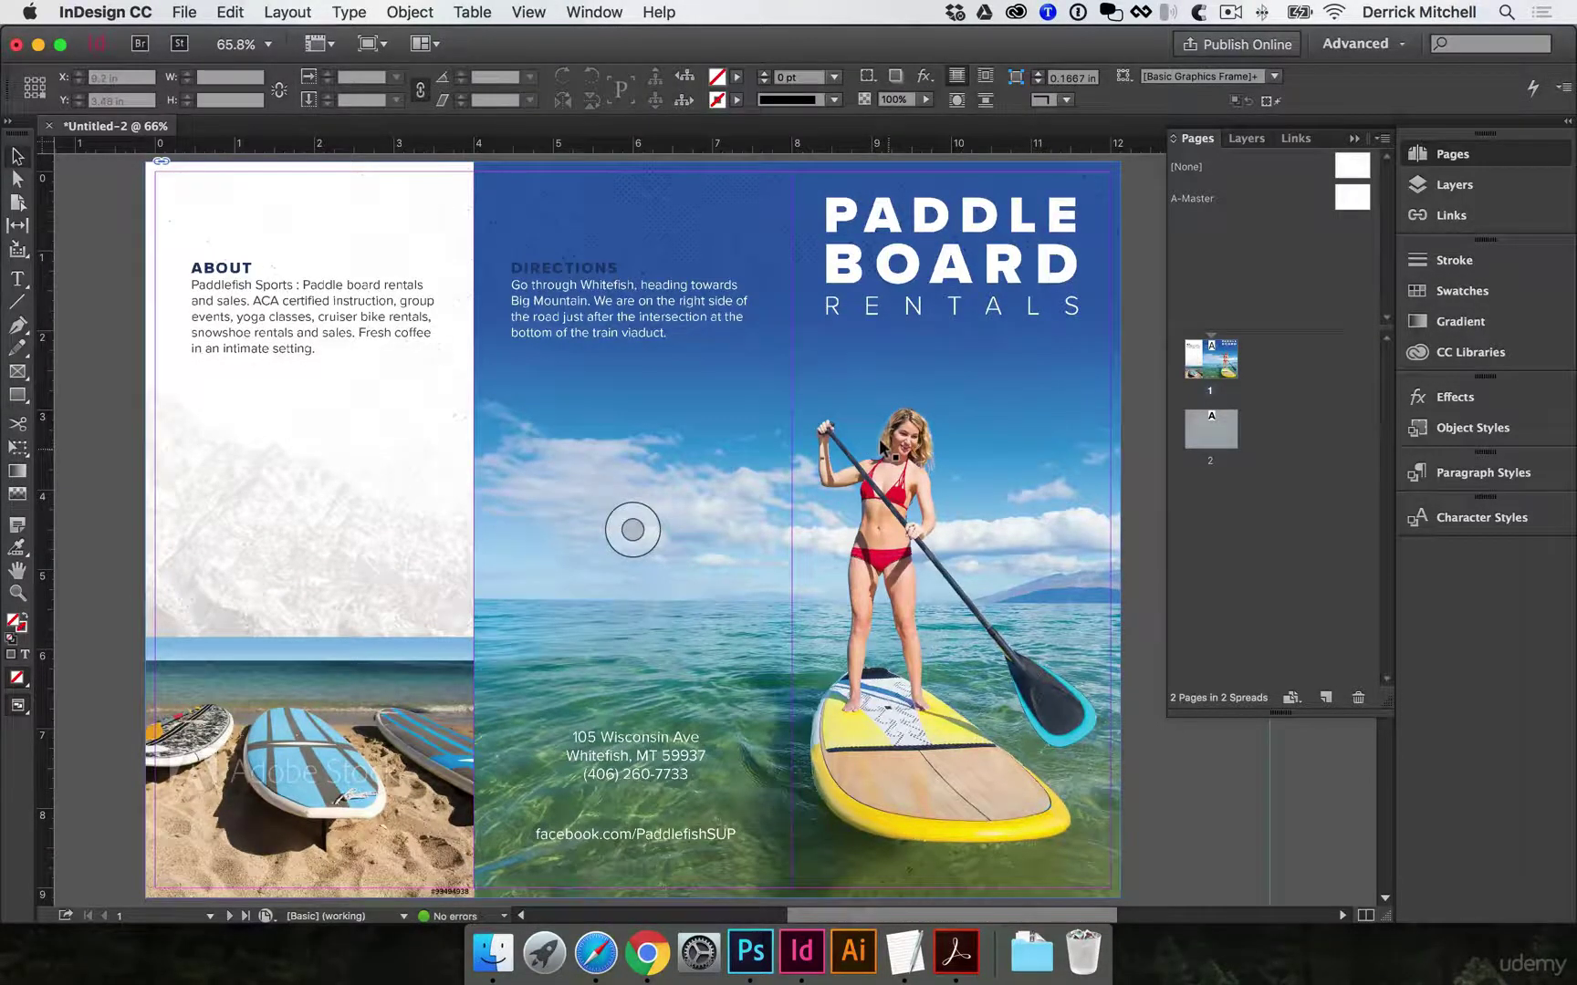
Place brochure-in.pdf on page 2, aligned left and top to the bleed.
double_click(1211, 428)
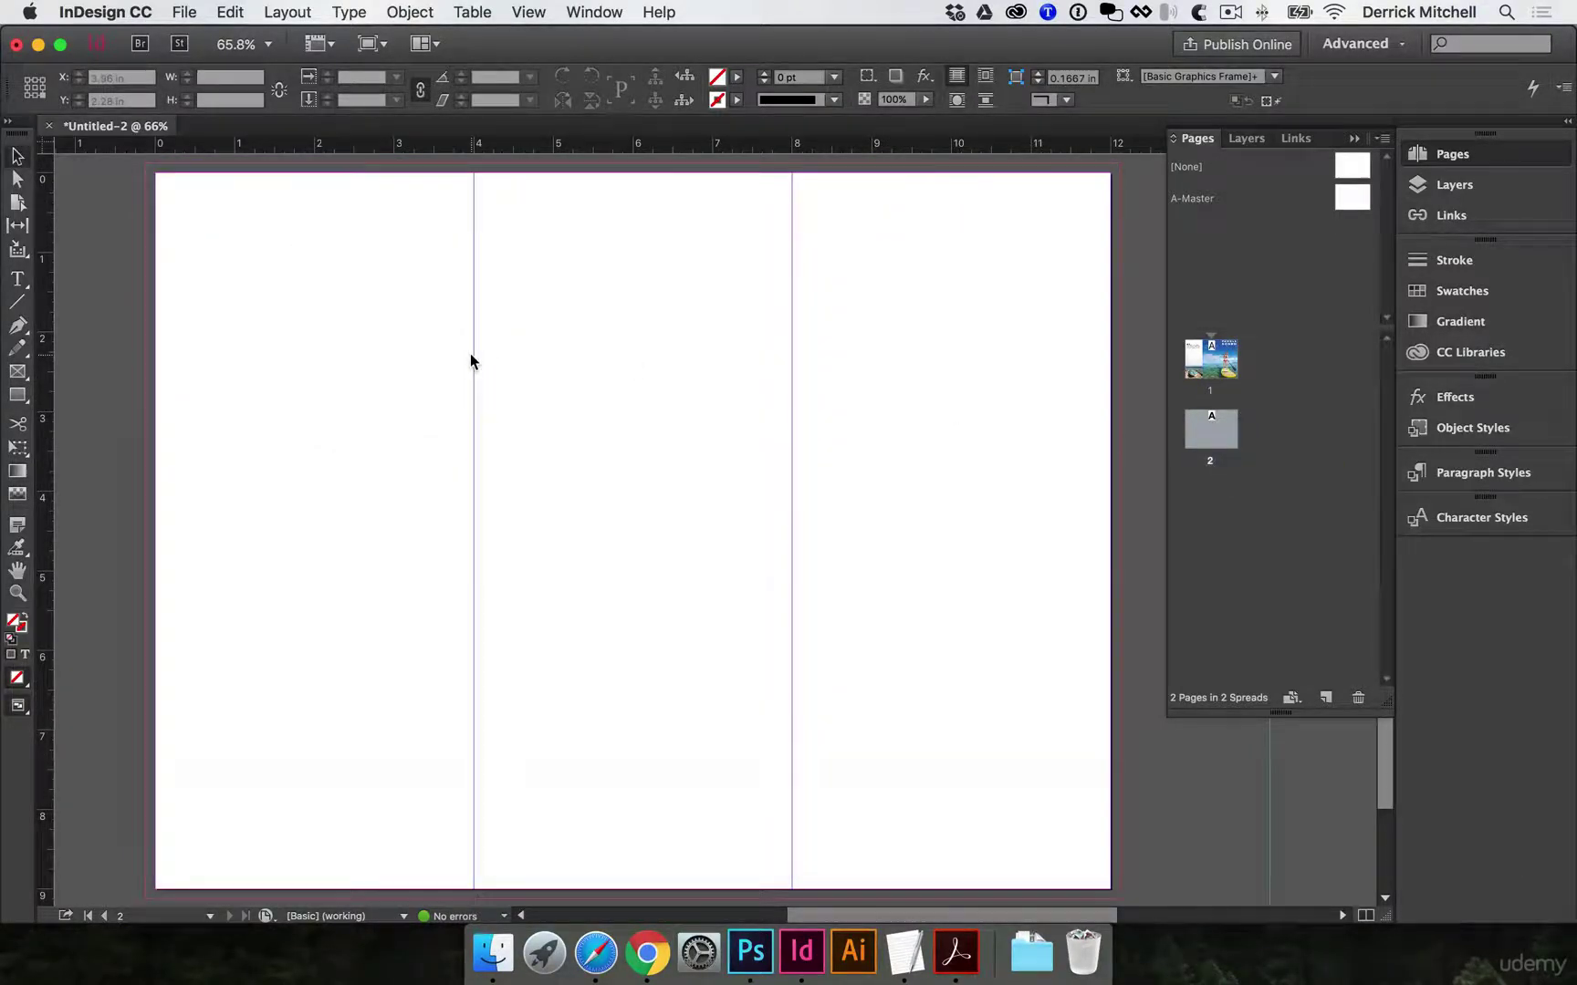
key(super+d)
click(806, 250)
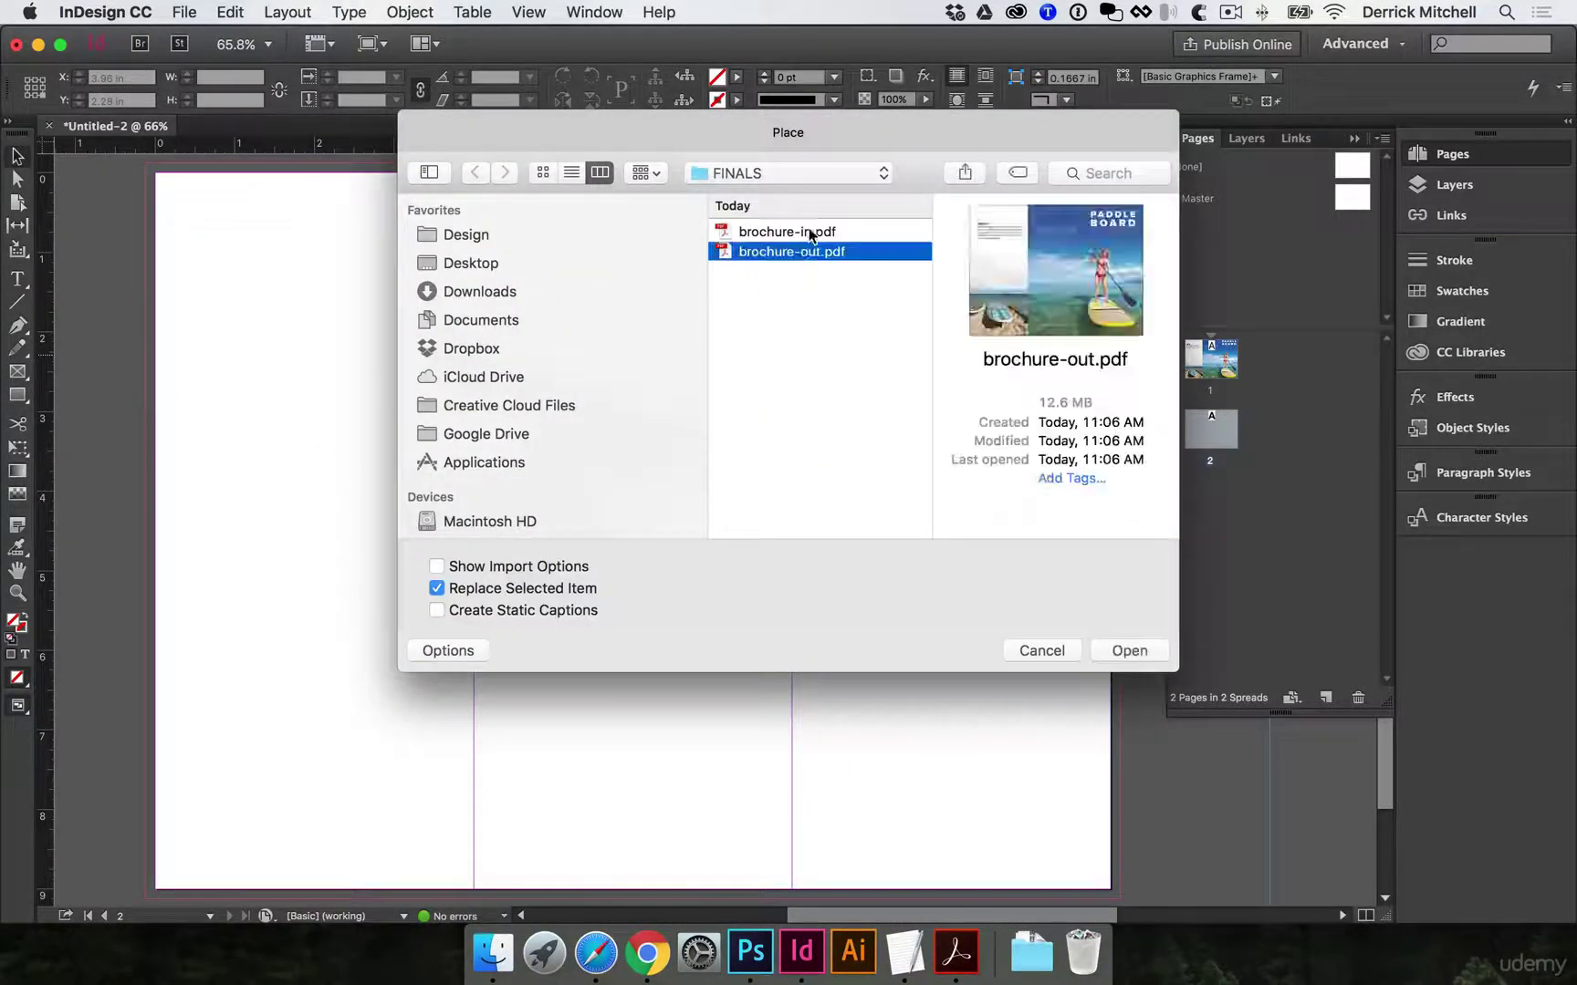
click(809, 233)
click(1130, 649)
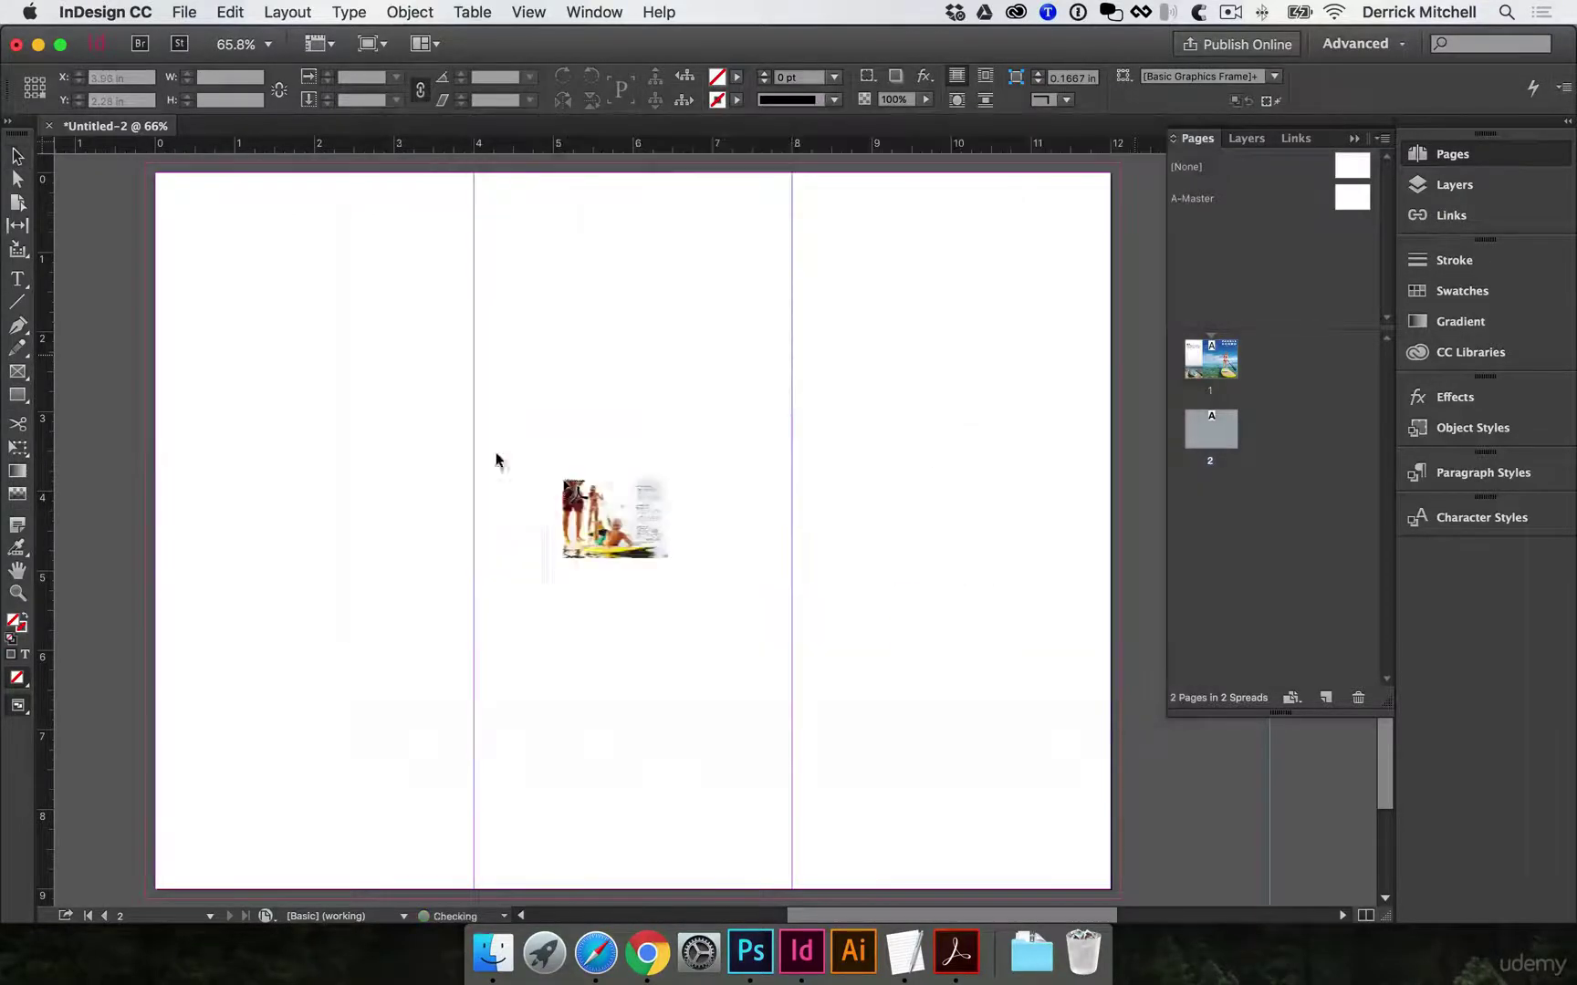
click(269, 259)
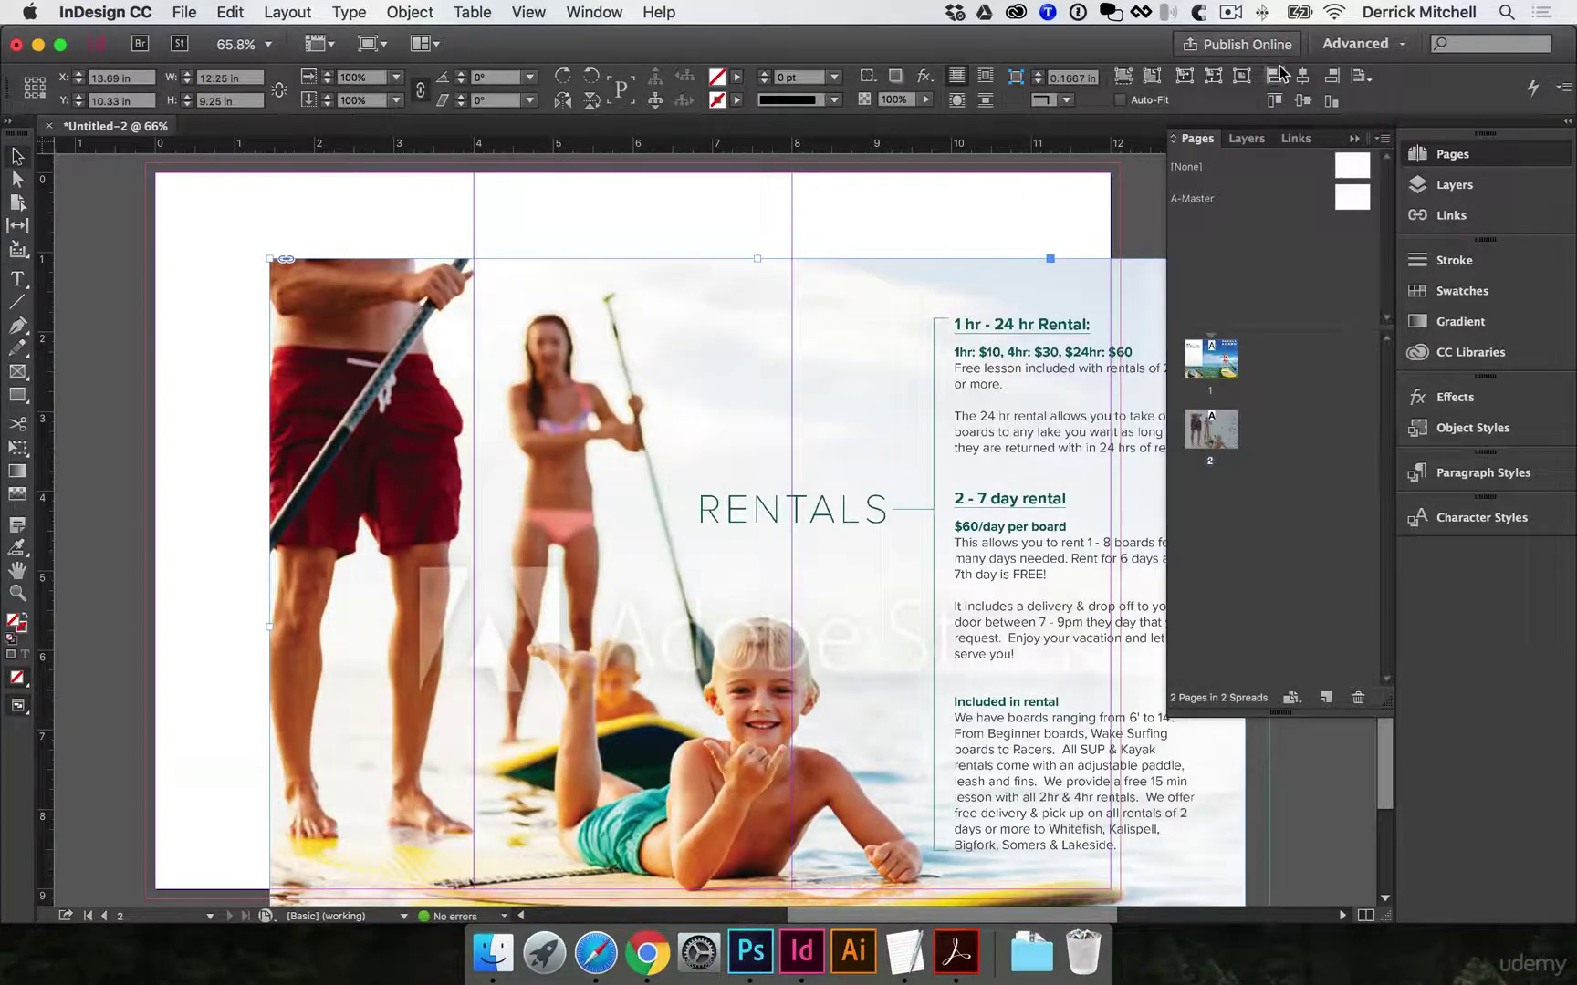
click(1303, 77)
click(1303, 99)
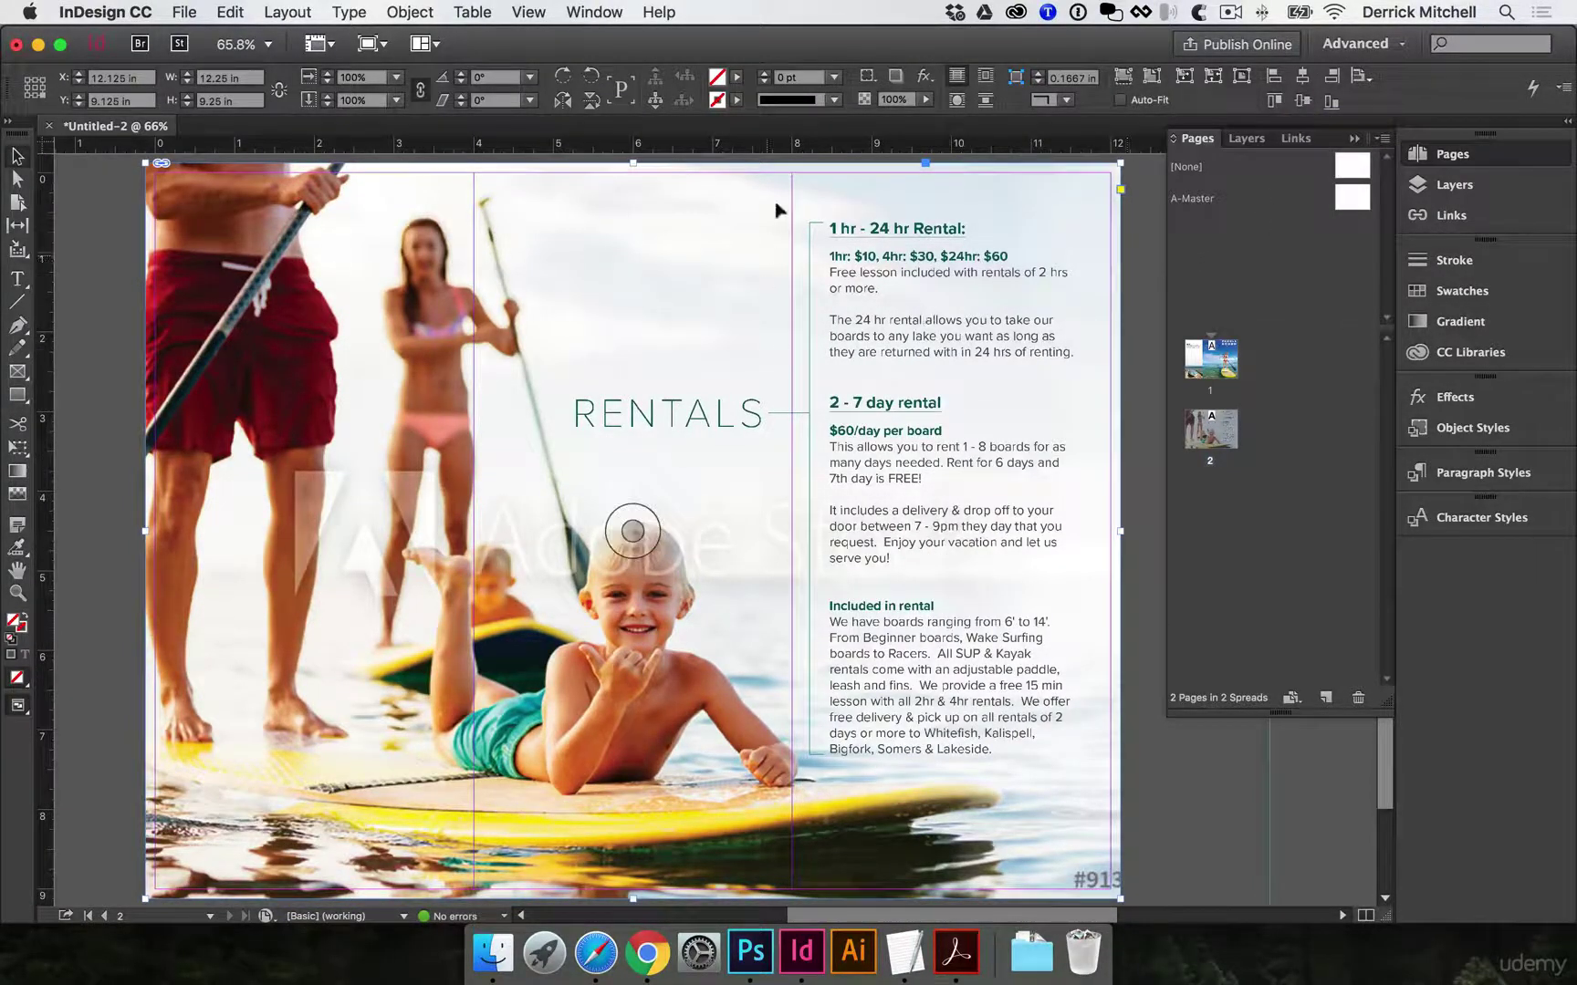
Return to page 1 and zoom out to 50% with the whole spread centred.
double_click(1220, 374)
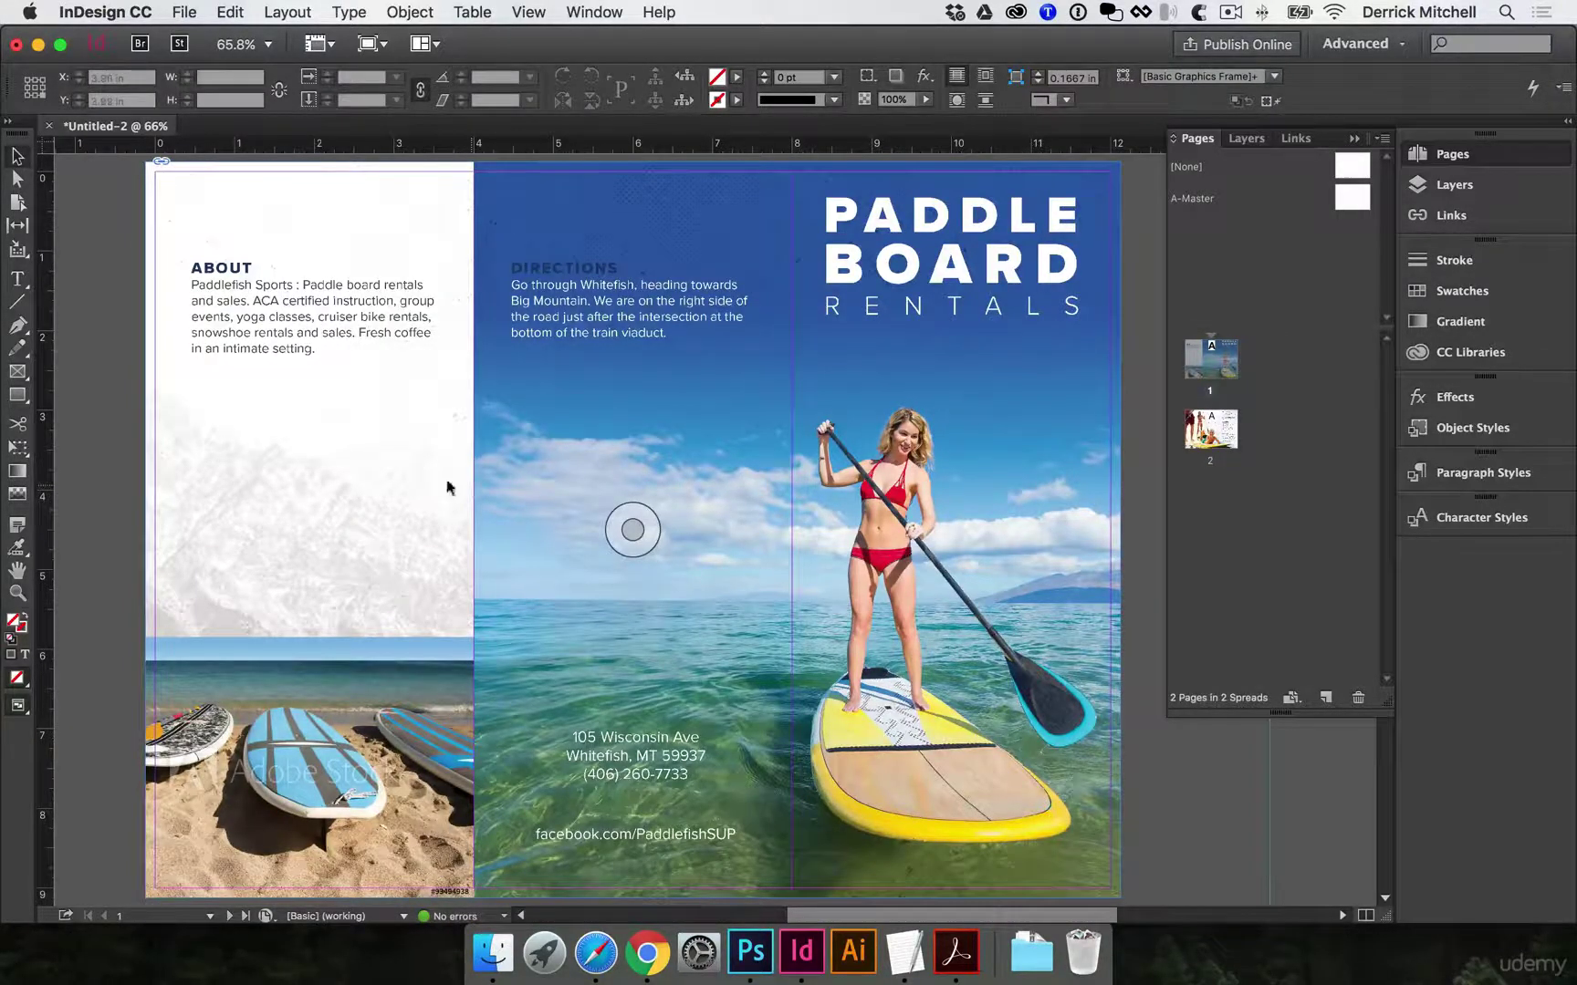
key(super+equal)
key(super+equal)
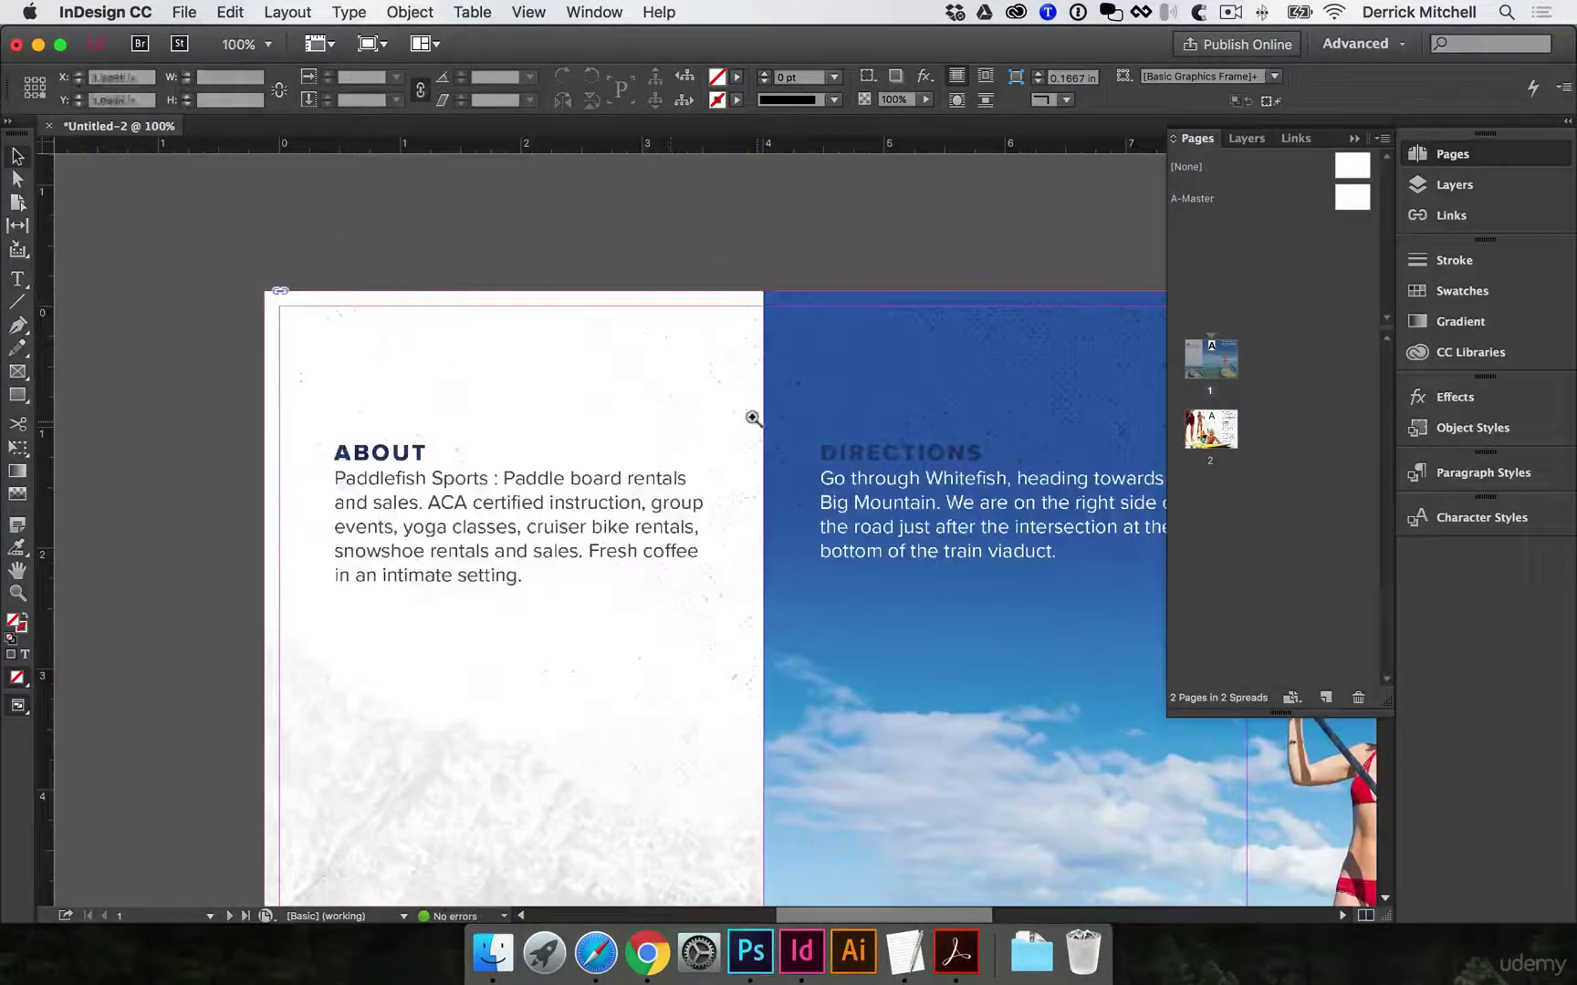
click(753, 417)
alt+click(661, 534)
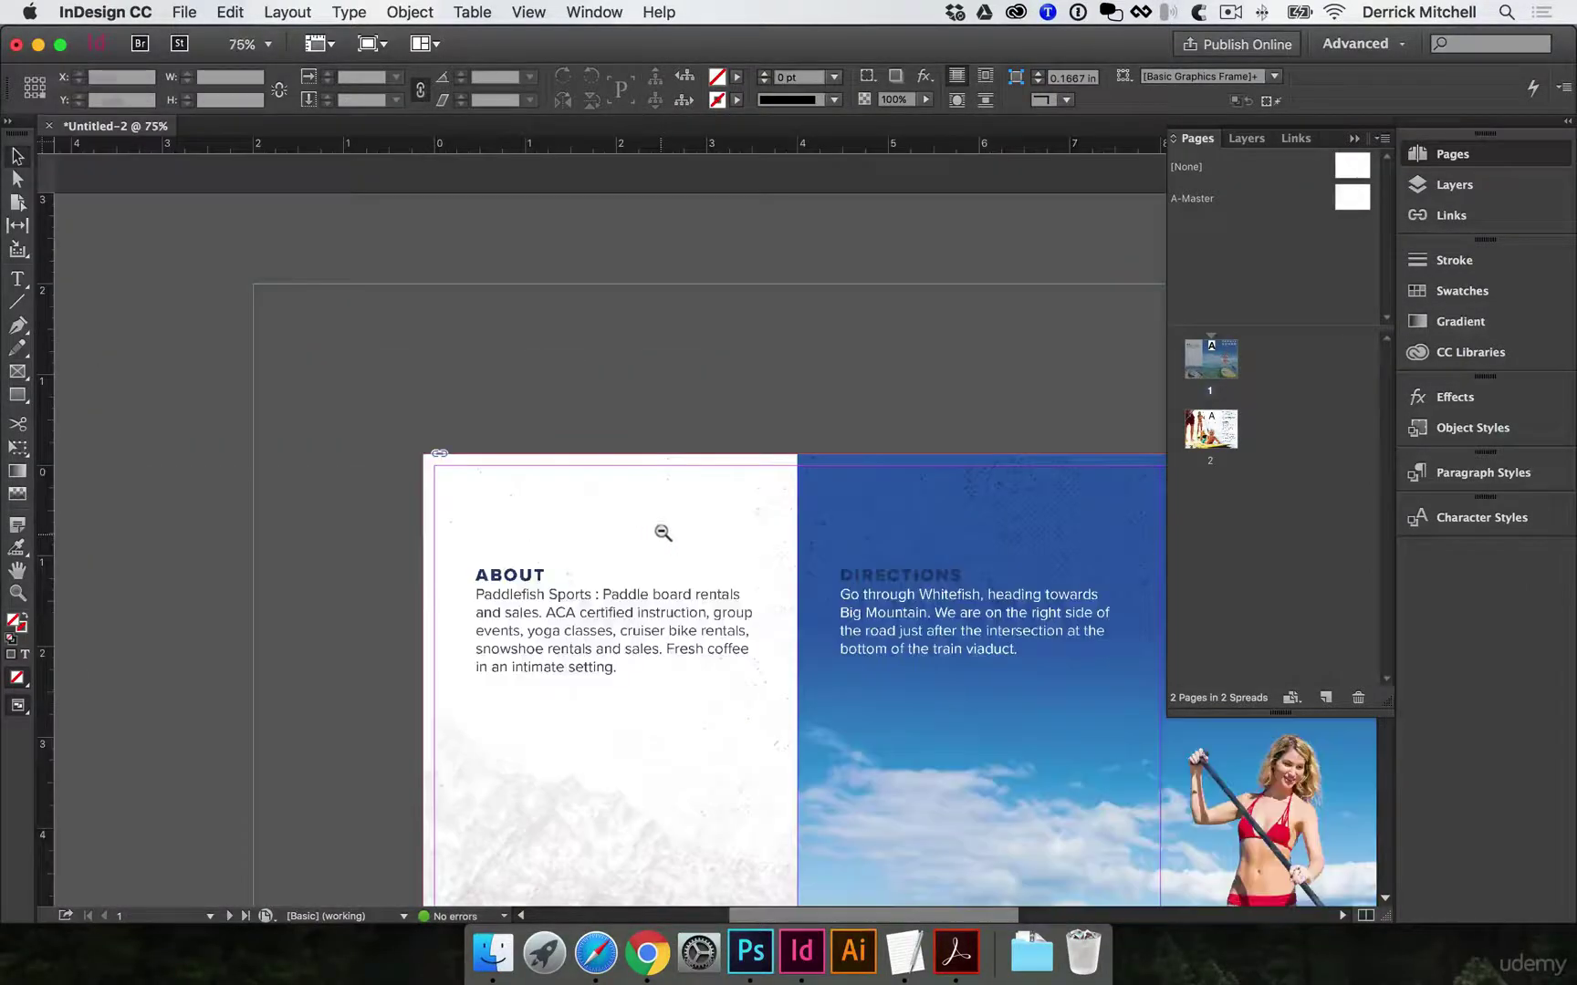
drag(845, 556, 574, 415)
key(super+minus)
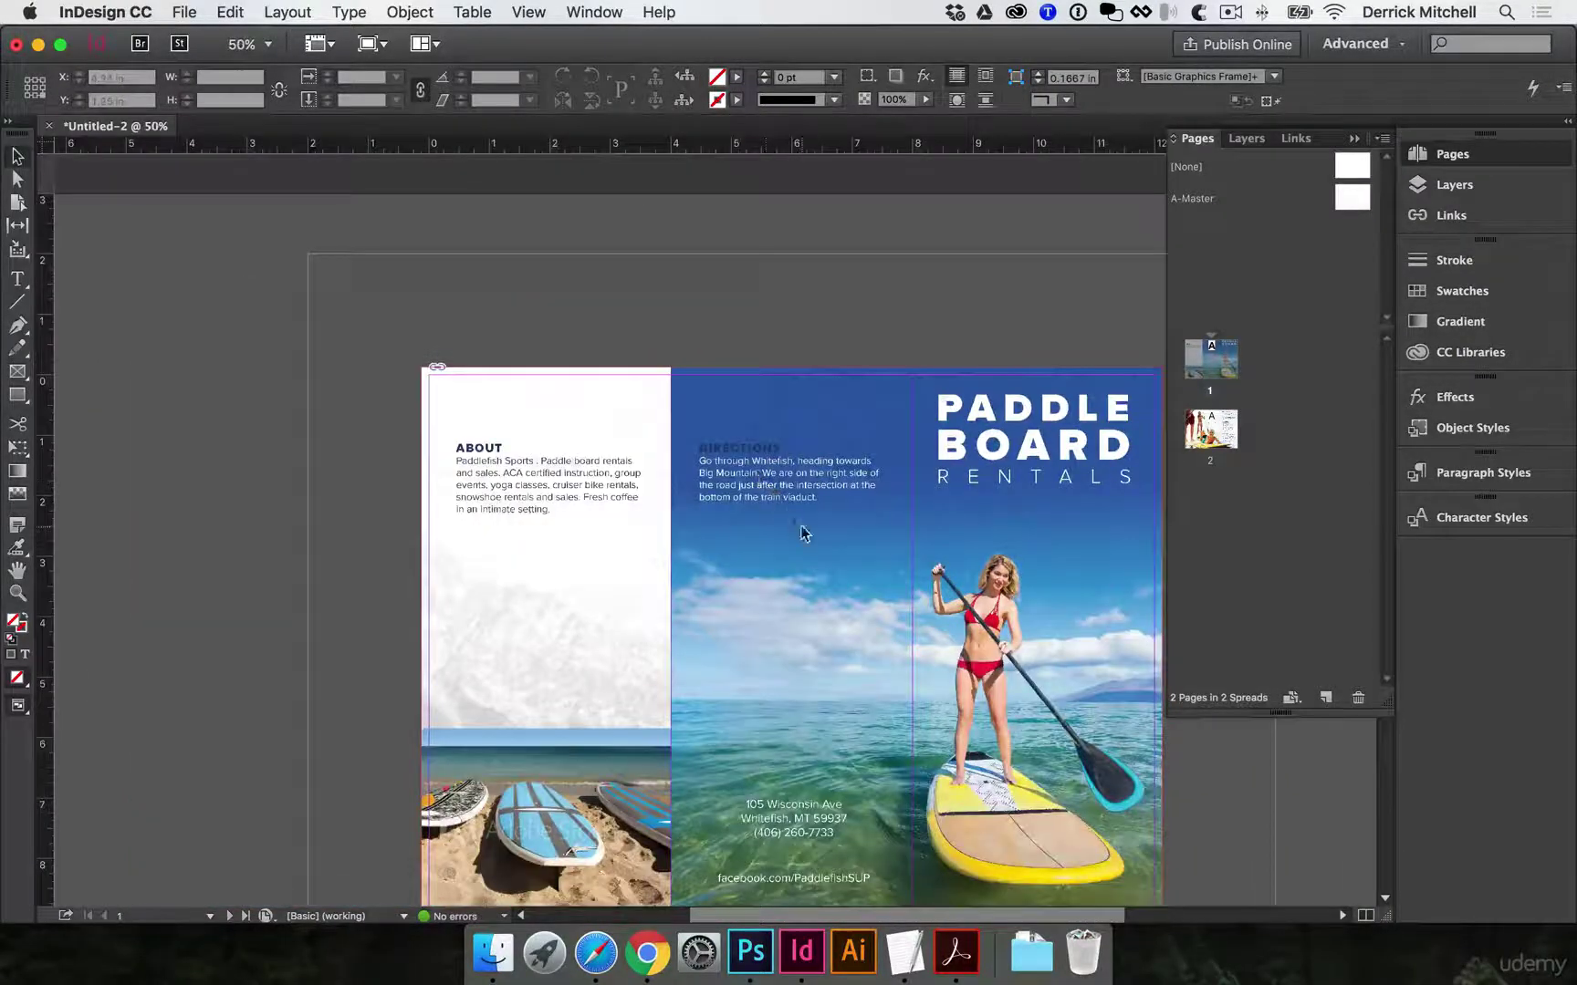
drag(801, 533, 629, 428)
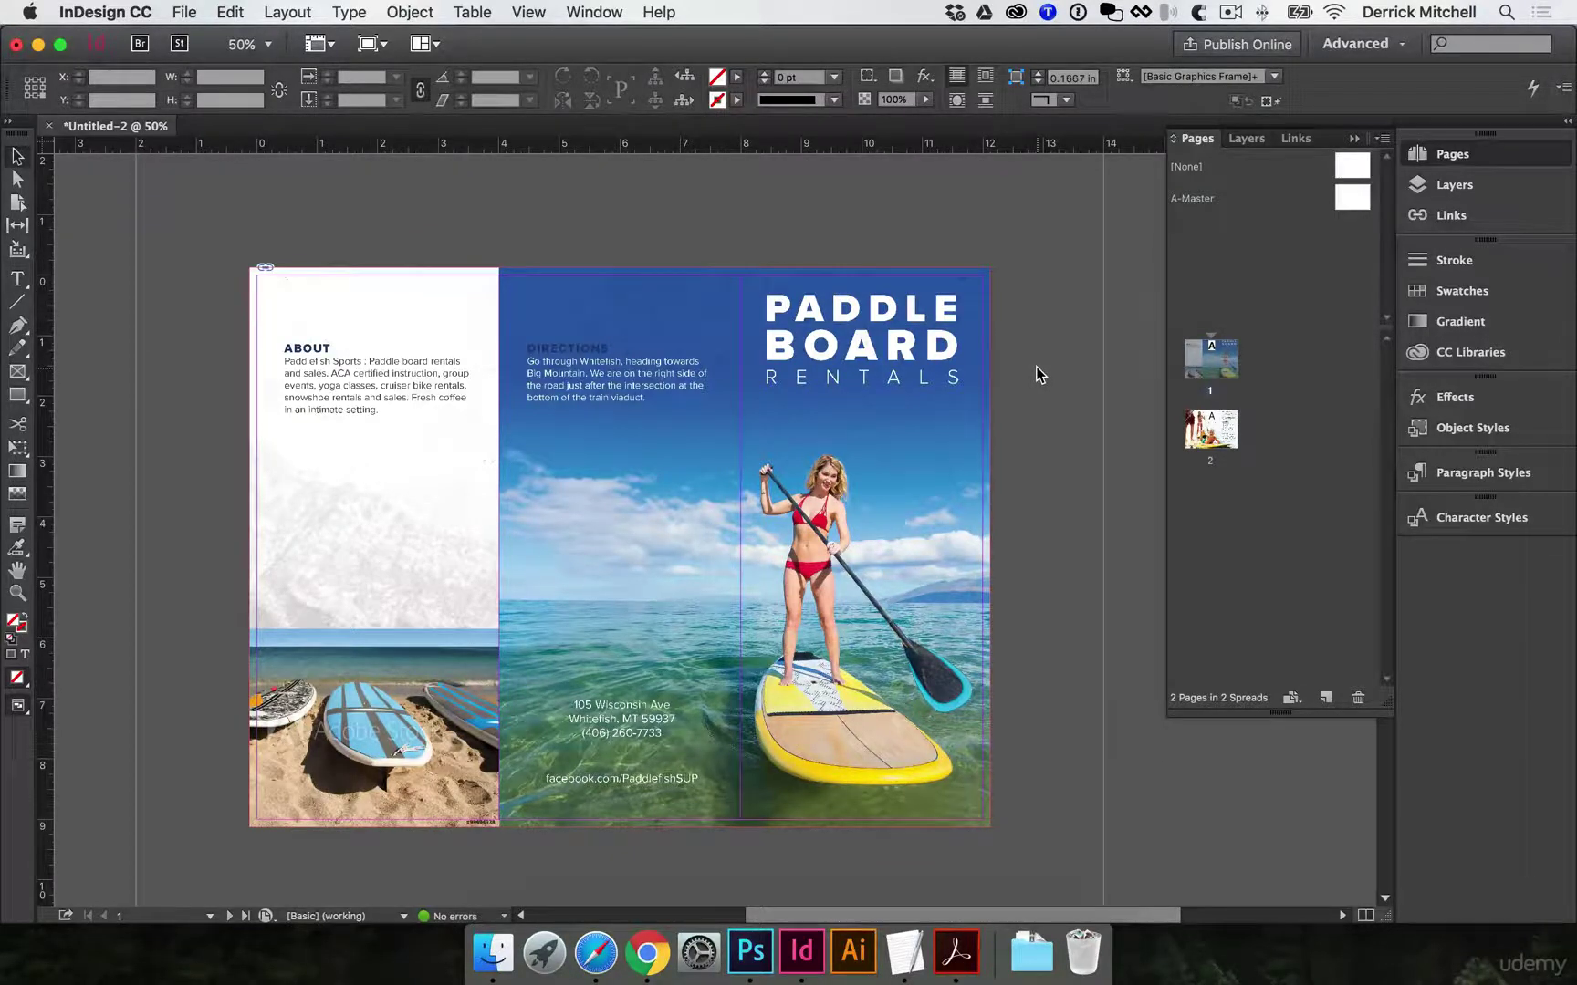
click(619, 547)
Open the A-Master and rename Layer 1 to ARTWORK.
double_click(1364, 203)
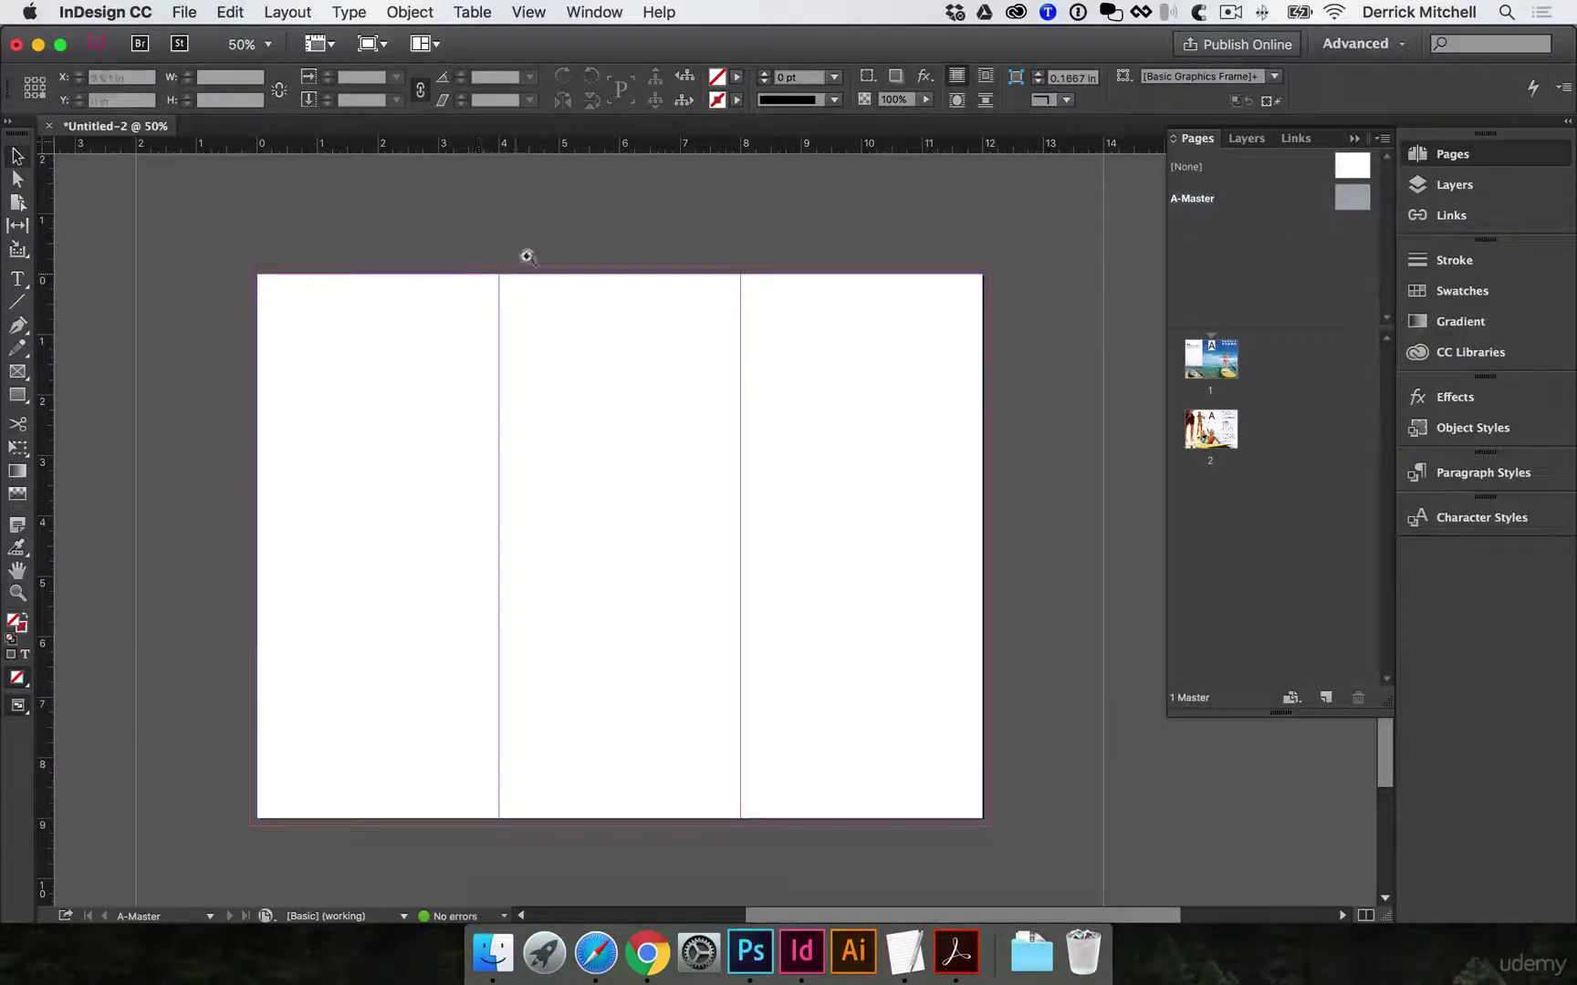
click(1485, 191)
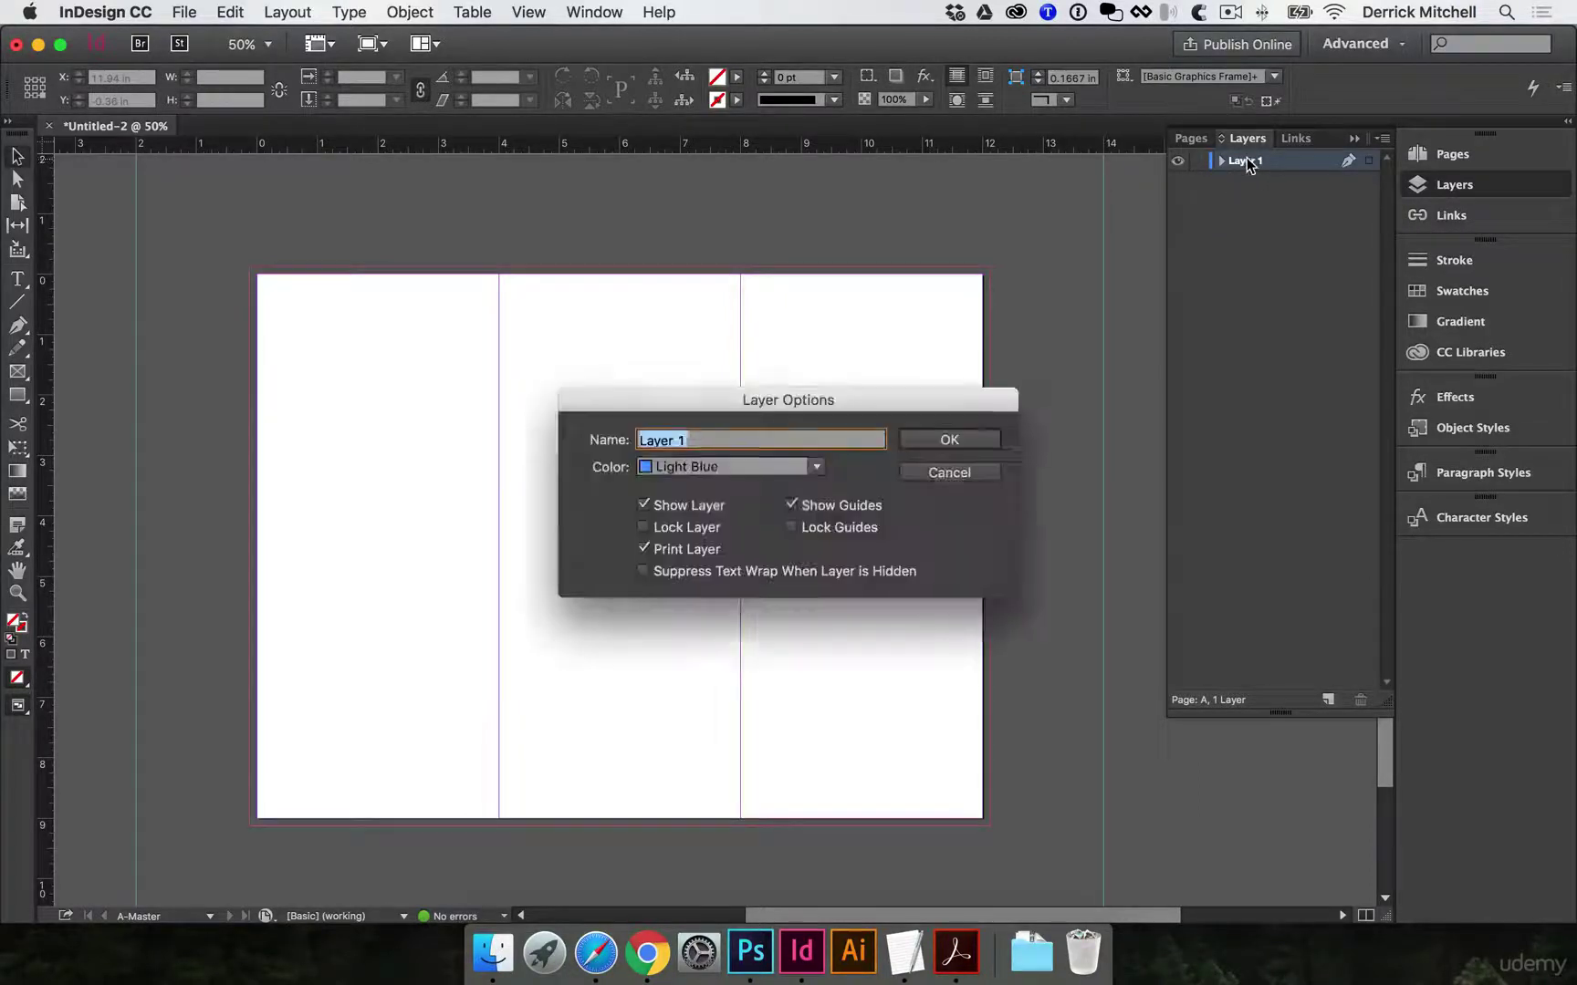
text(ARTWORK)
key(Return)
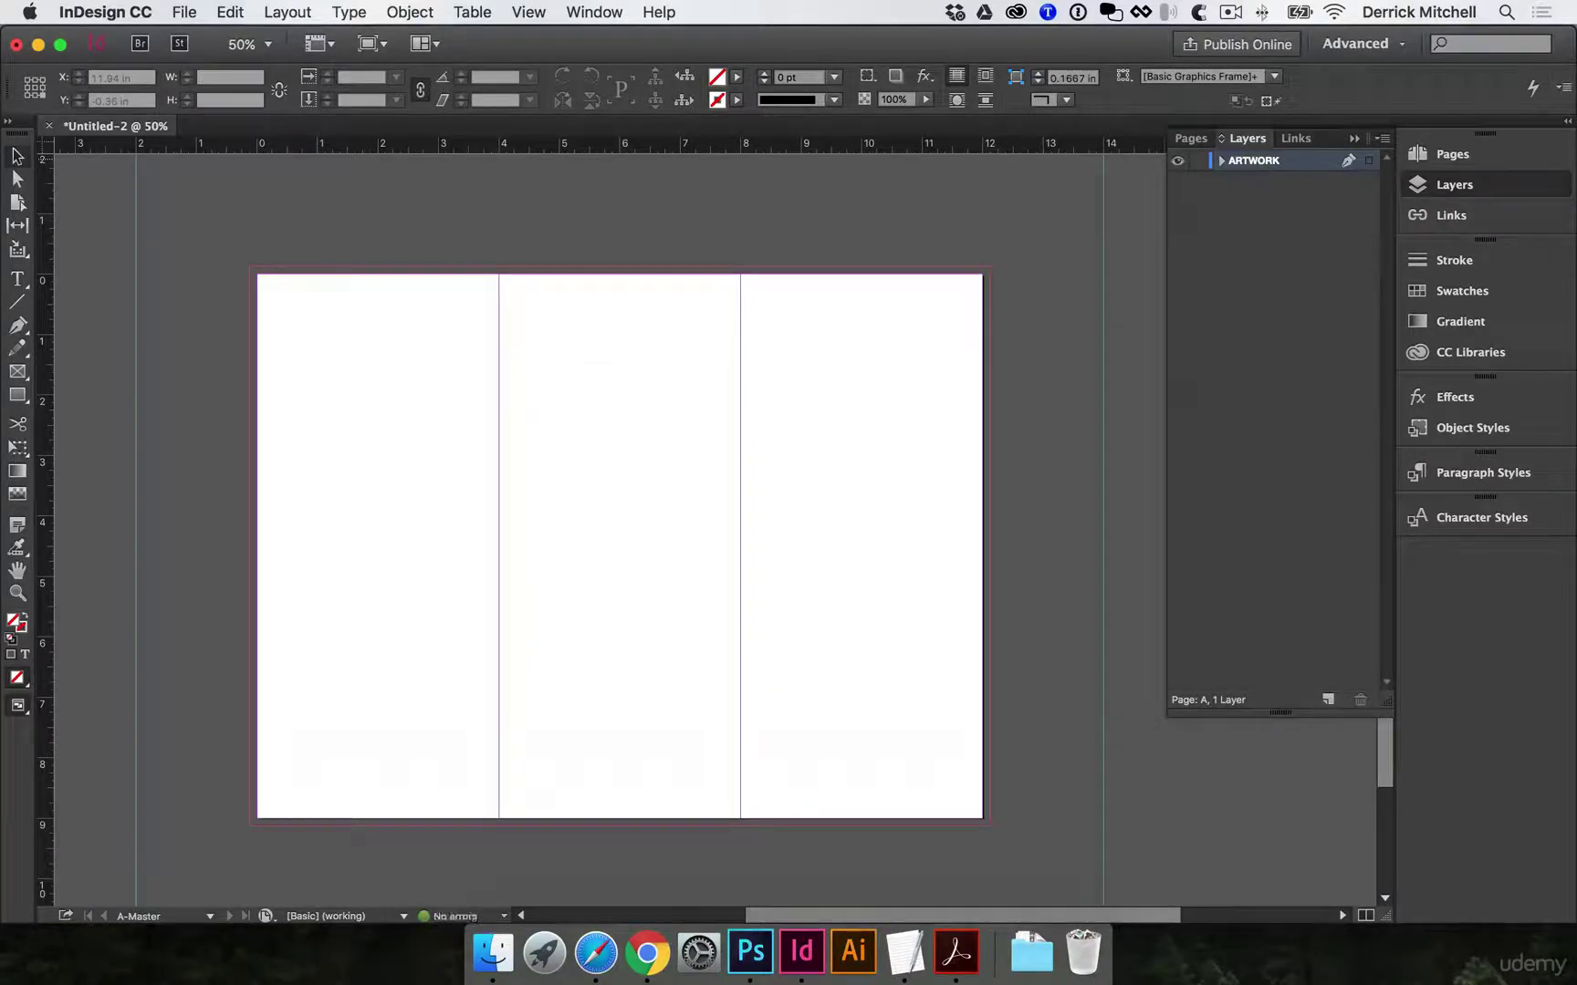
Add a new layer named GUIDES and reopen its Layer Options.
click(1328, 699)
double_click(1246, 164)
text(GUIDES)
key(Return)
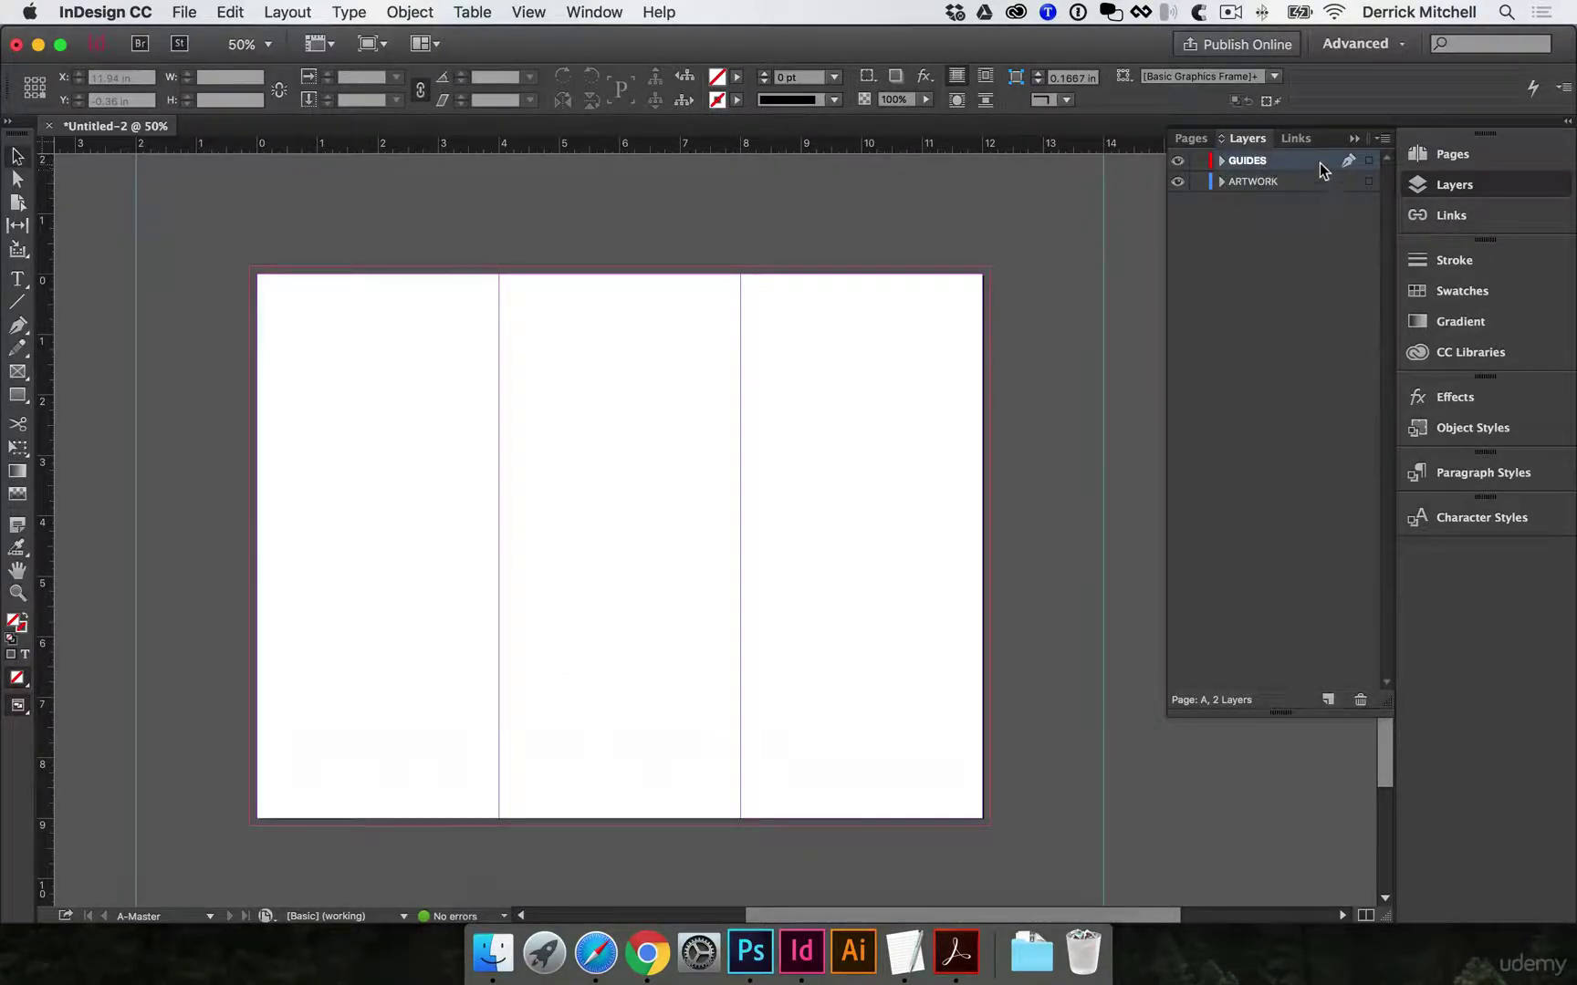
double_click(1313, 159)
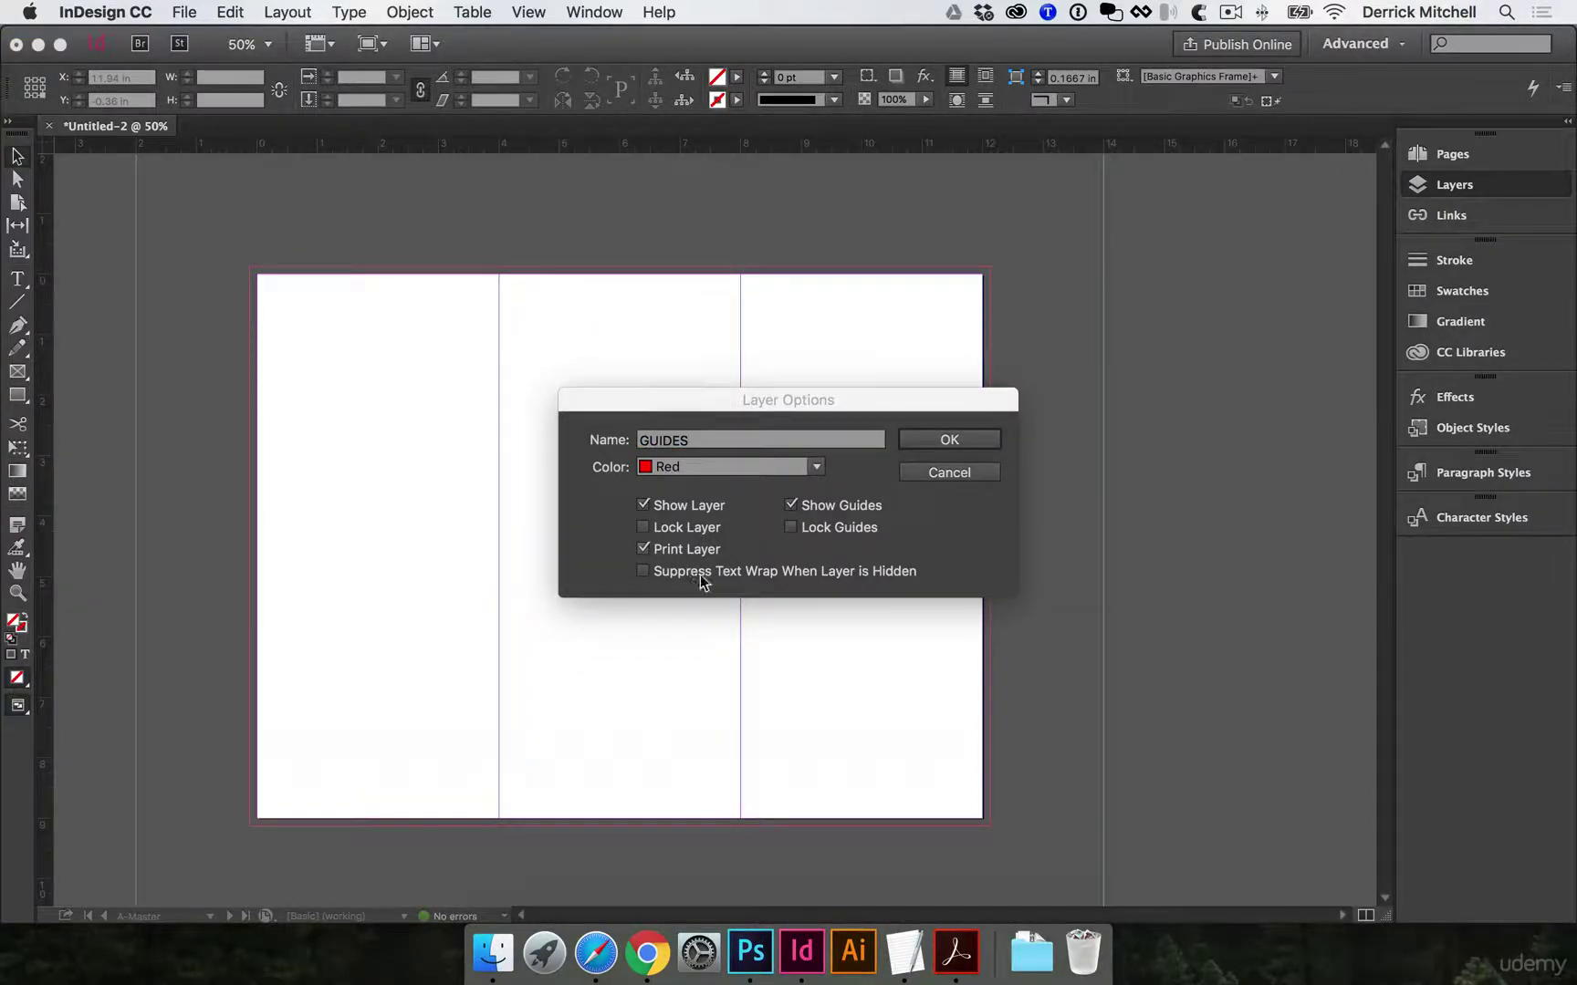
Draw a vertical line with the Pen along the A-Master's first fold guide.
click(950, 440)
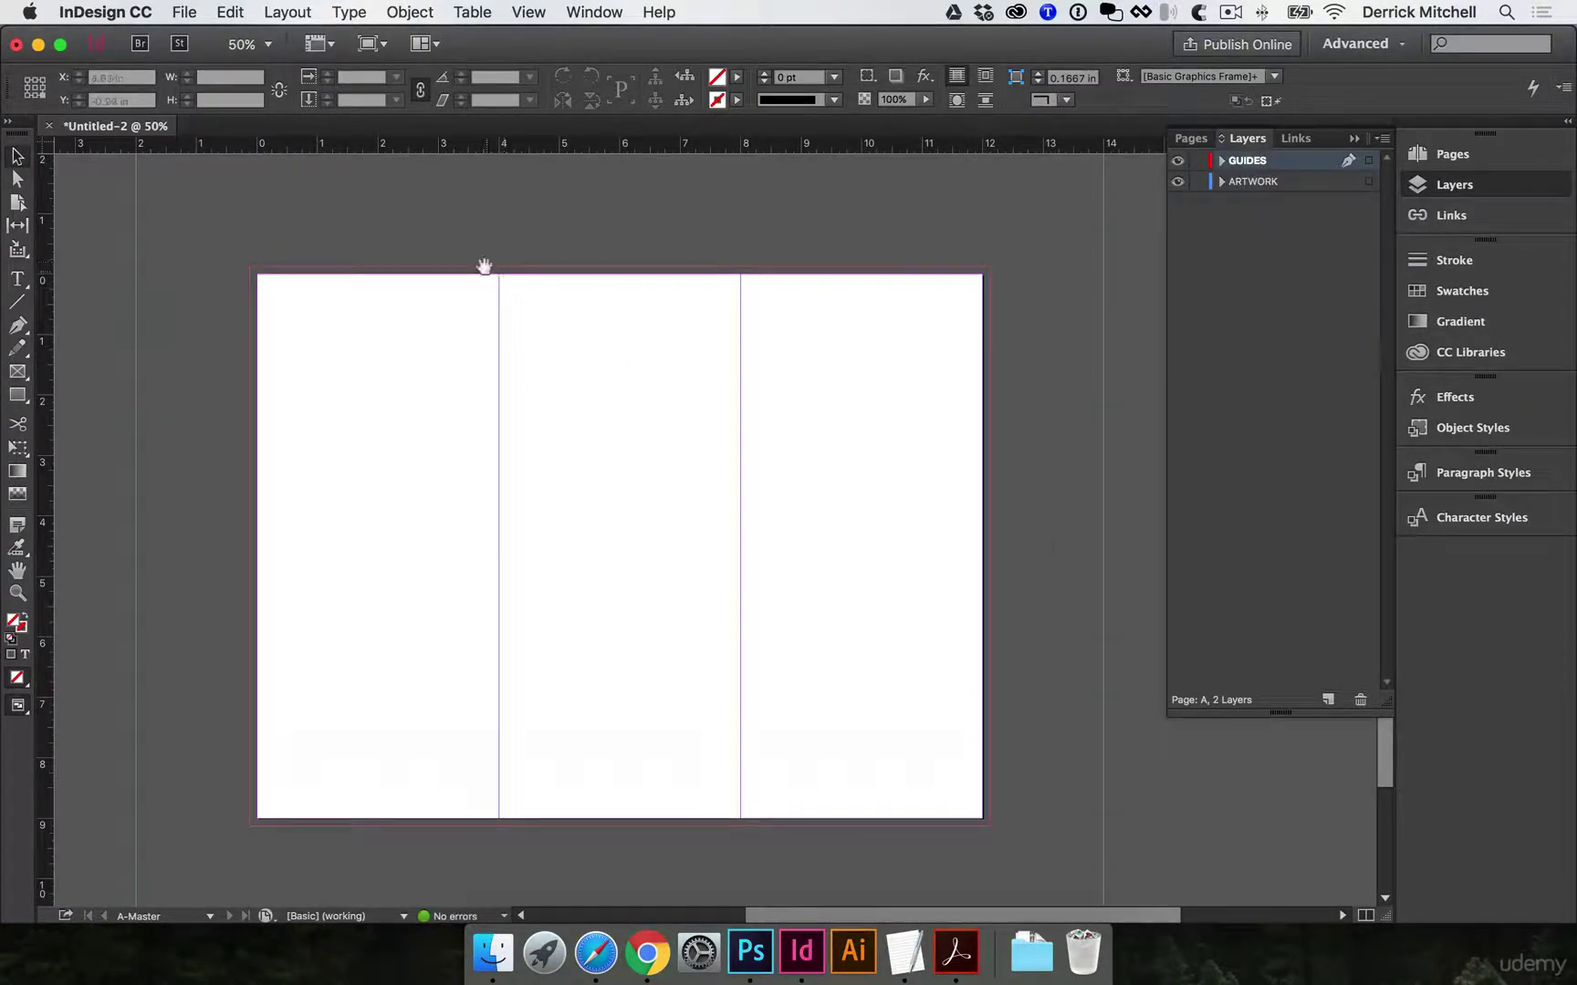
click(549, 390)
click(753, 456)
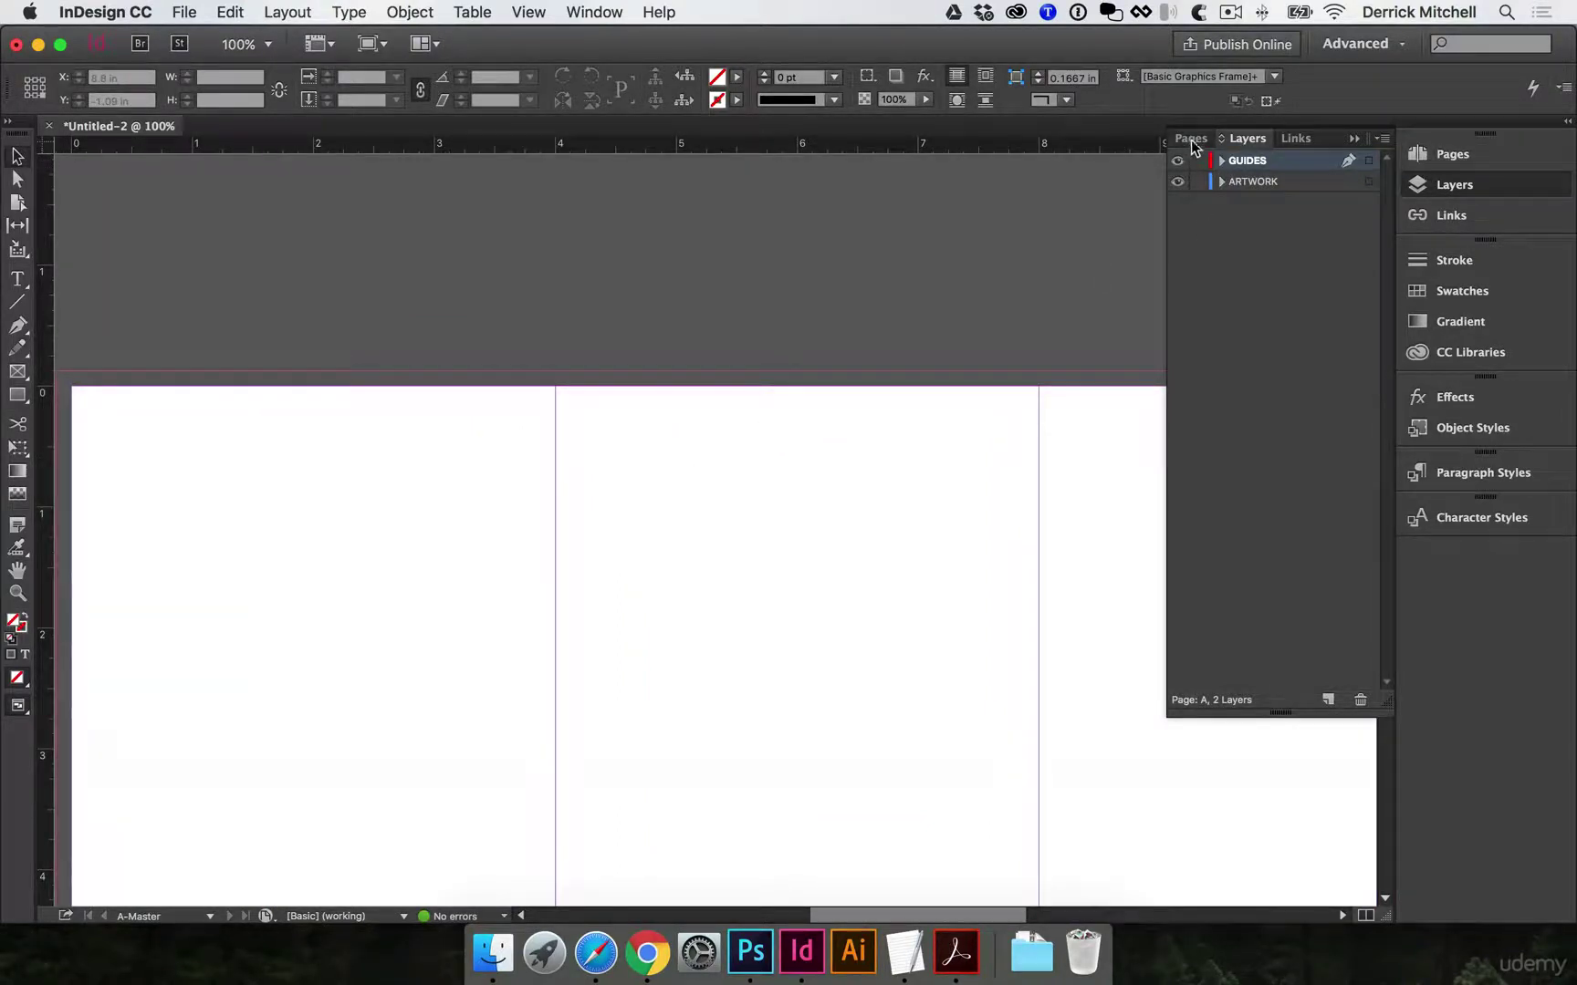
click(1192, 140)
scroll(555, 352, left, 3)
key(p)
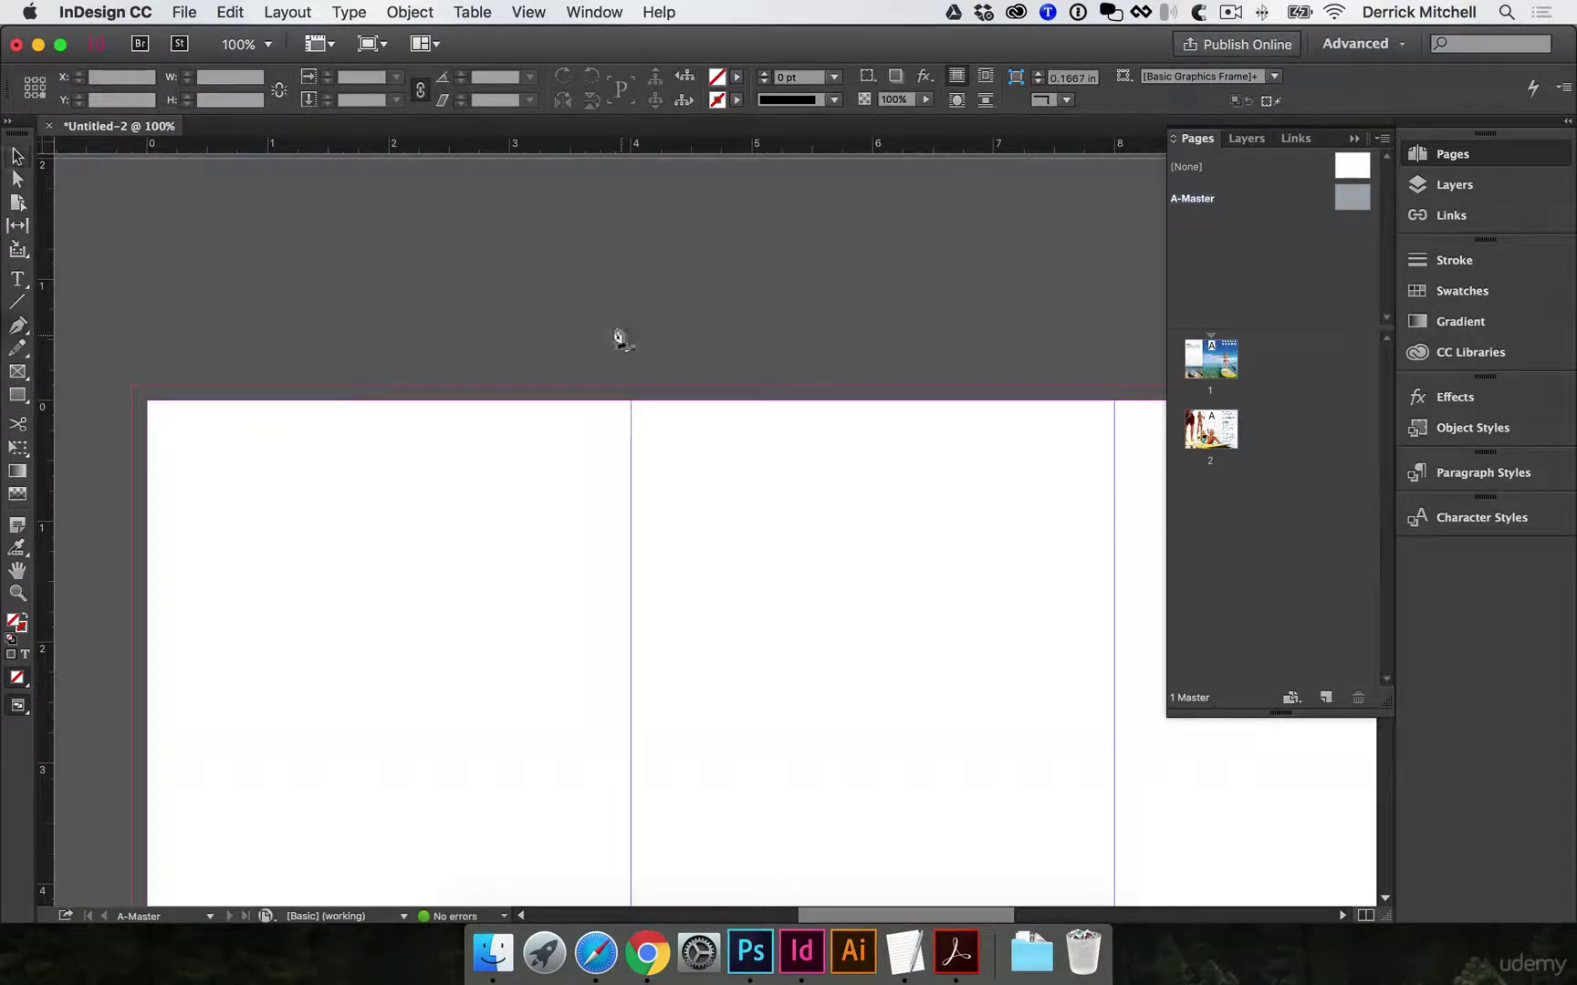
click(631, 445)
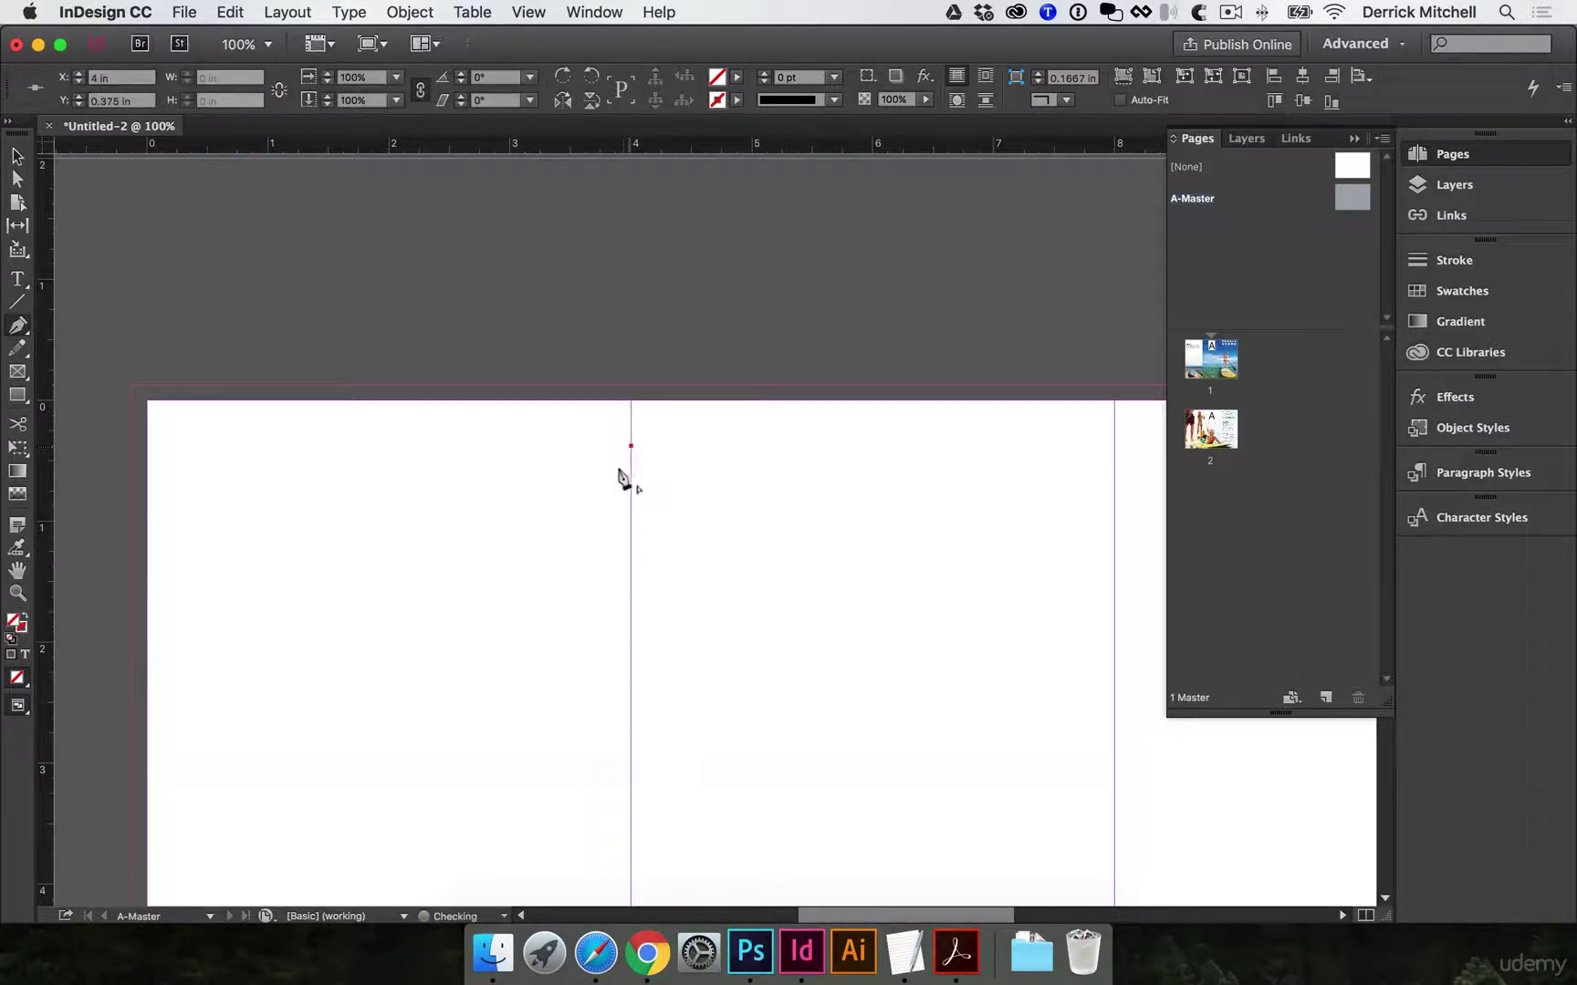
click(631, 591)
Give the line a cyan dashed stroke and move it up into the top slug.
key(super+equal)
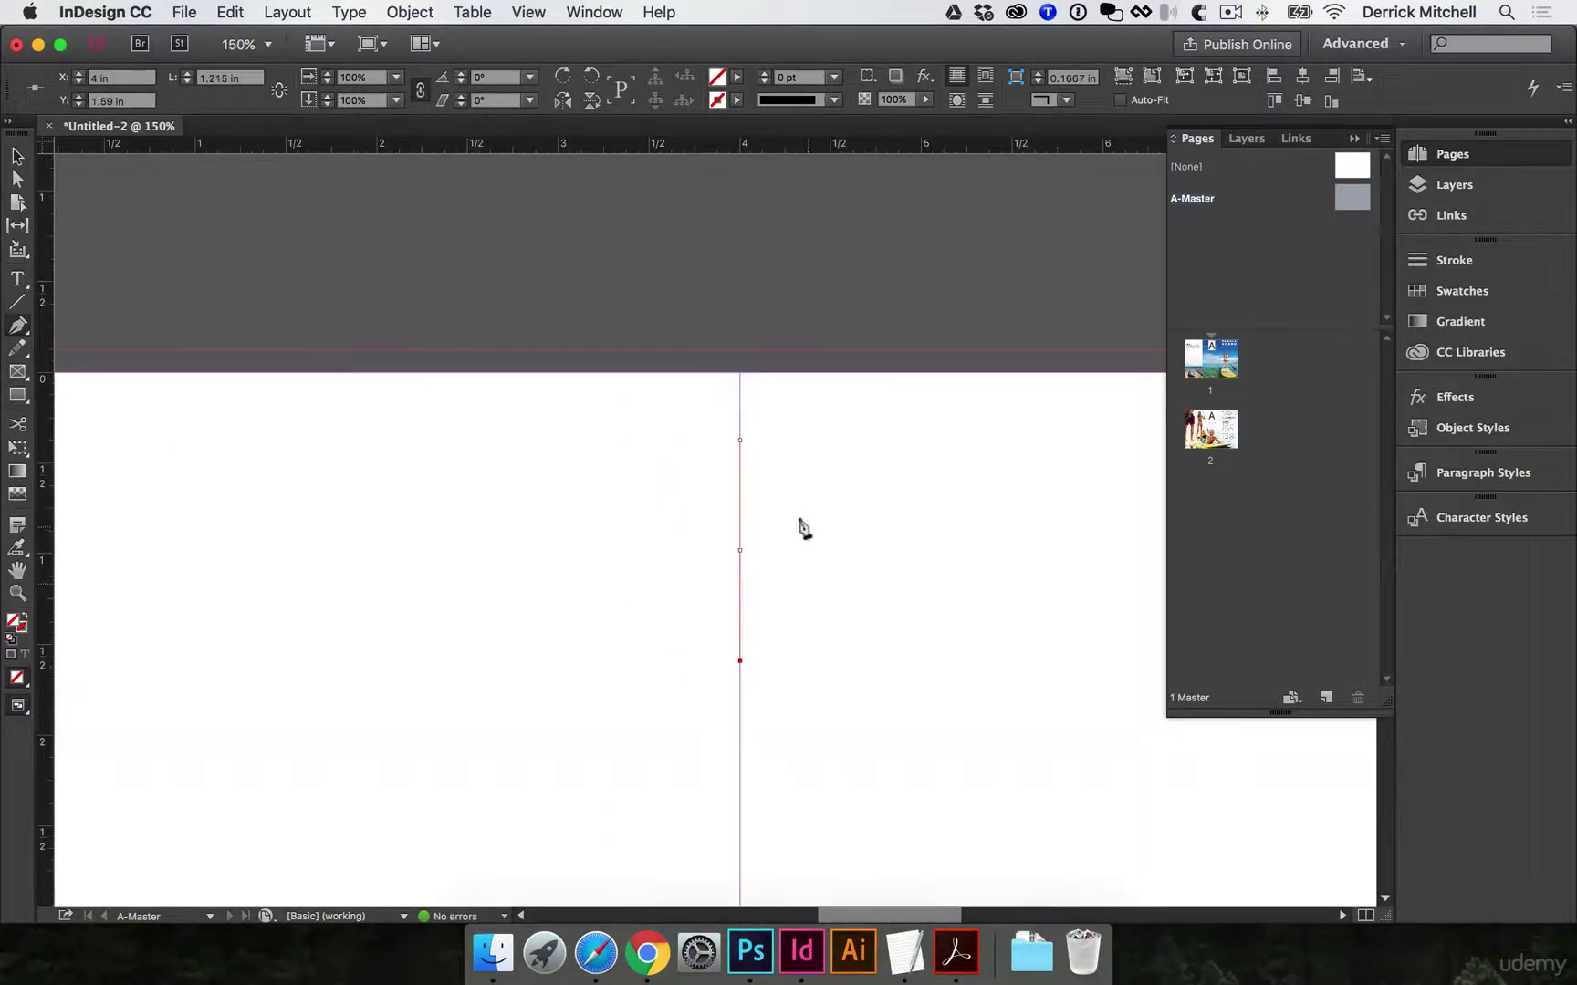
click(736, 99)
click(566, 233)
click(823, 99)
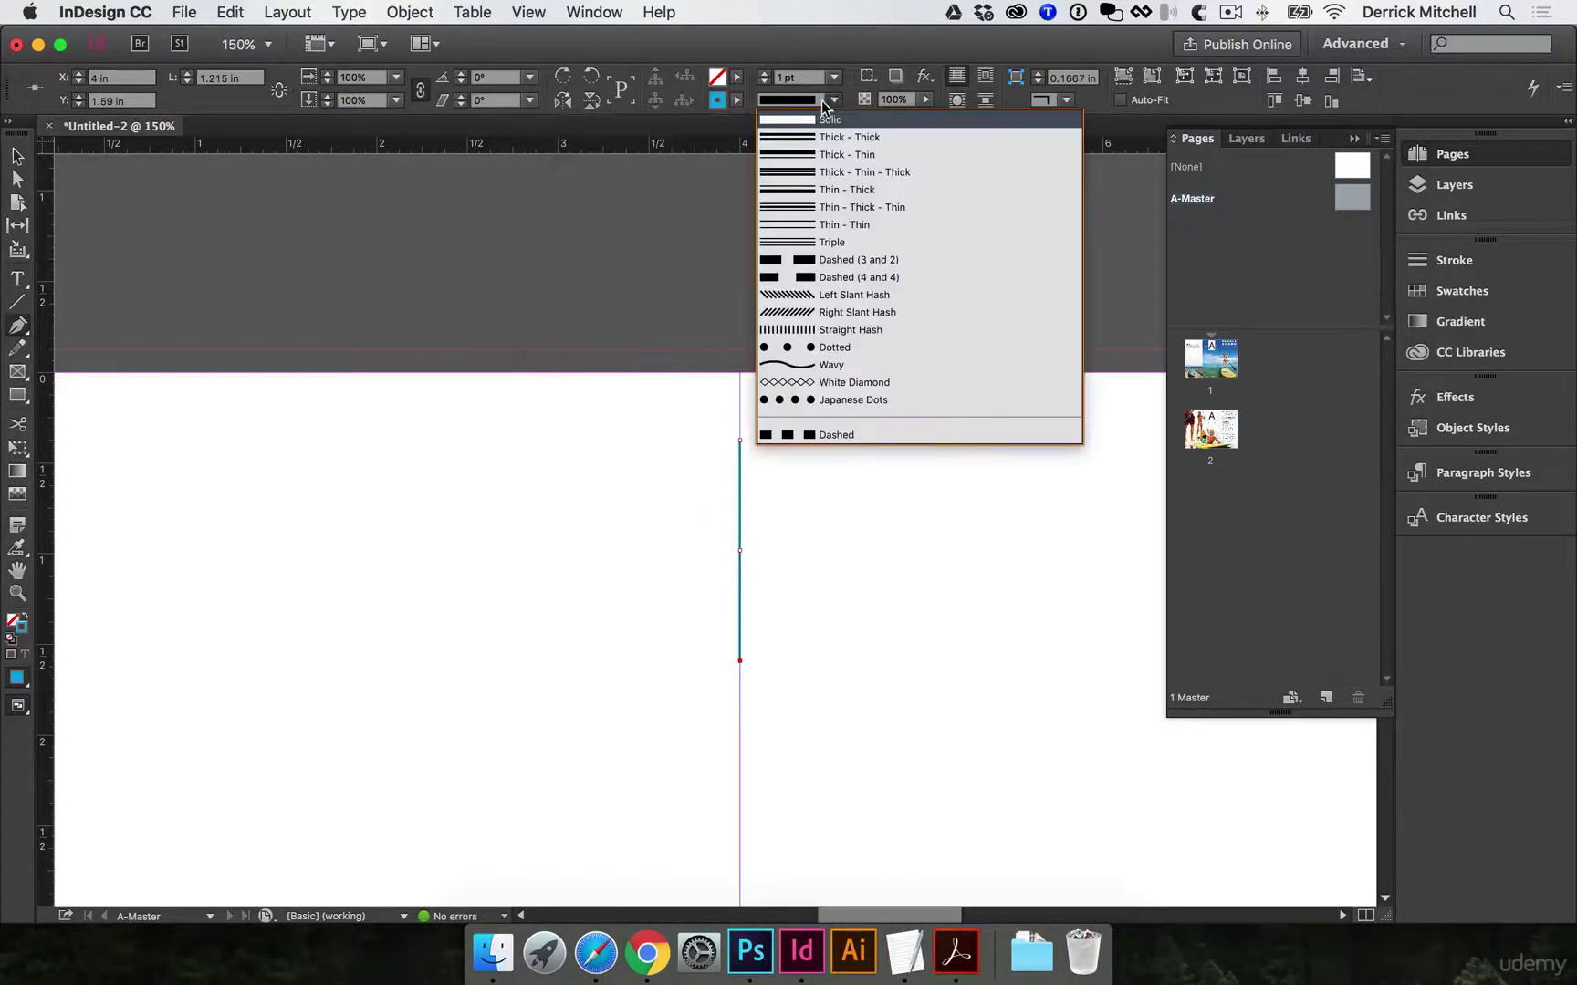
click(821, 434)
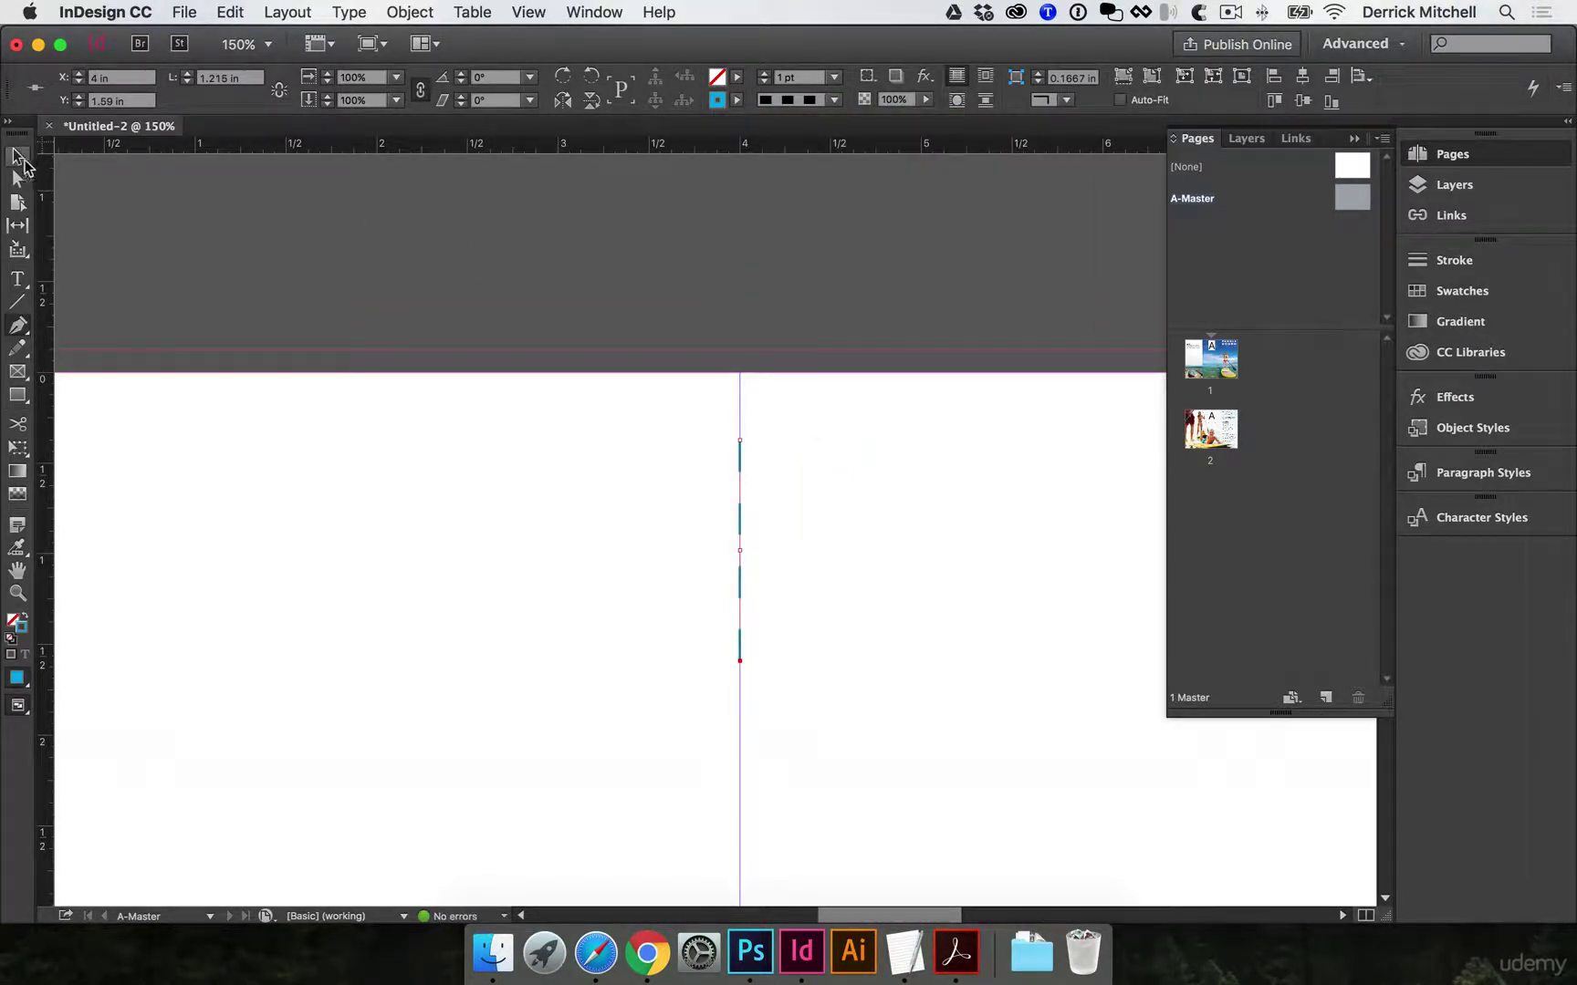
drag(730, 550, 750, 250)
scroll(776, 383, up, 3)
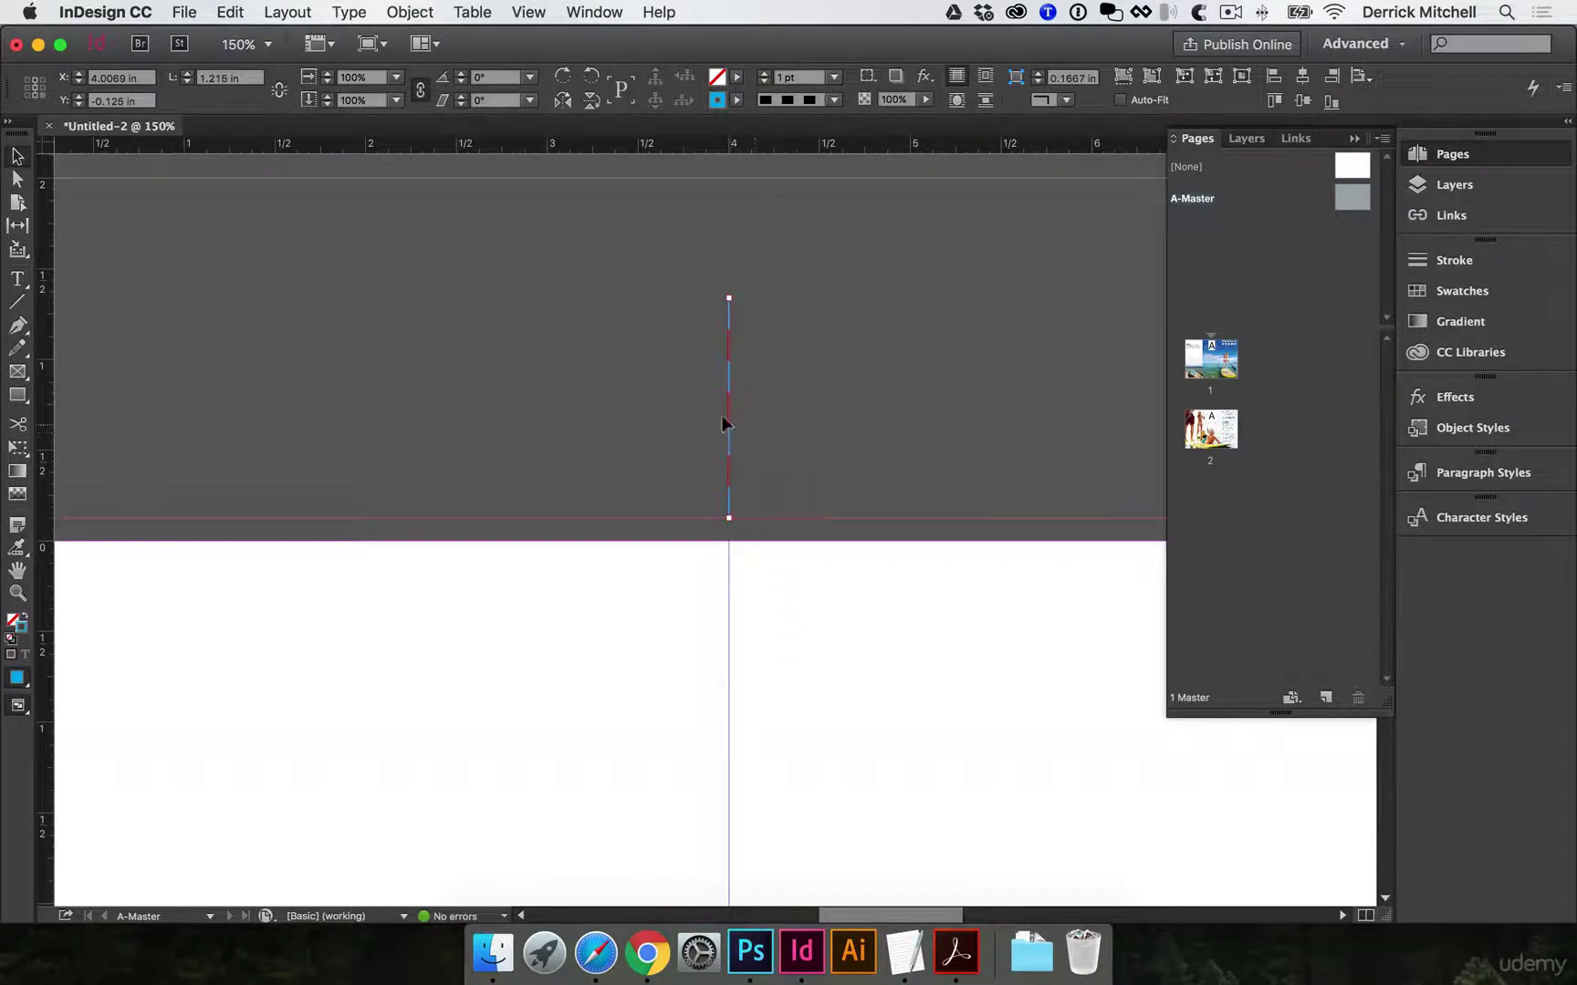
Create a text frame beside the dashed fold line and type 'Fold'.
click(794, 414)
scroll(799, 374, right, 3)
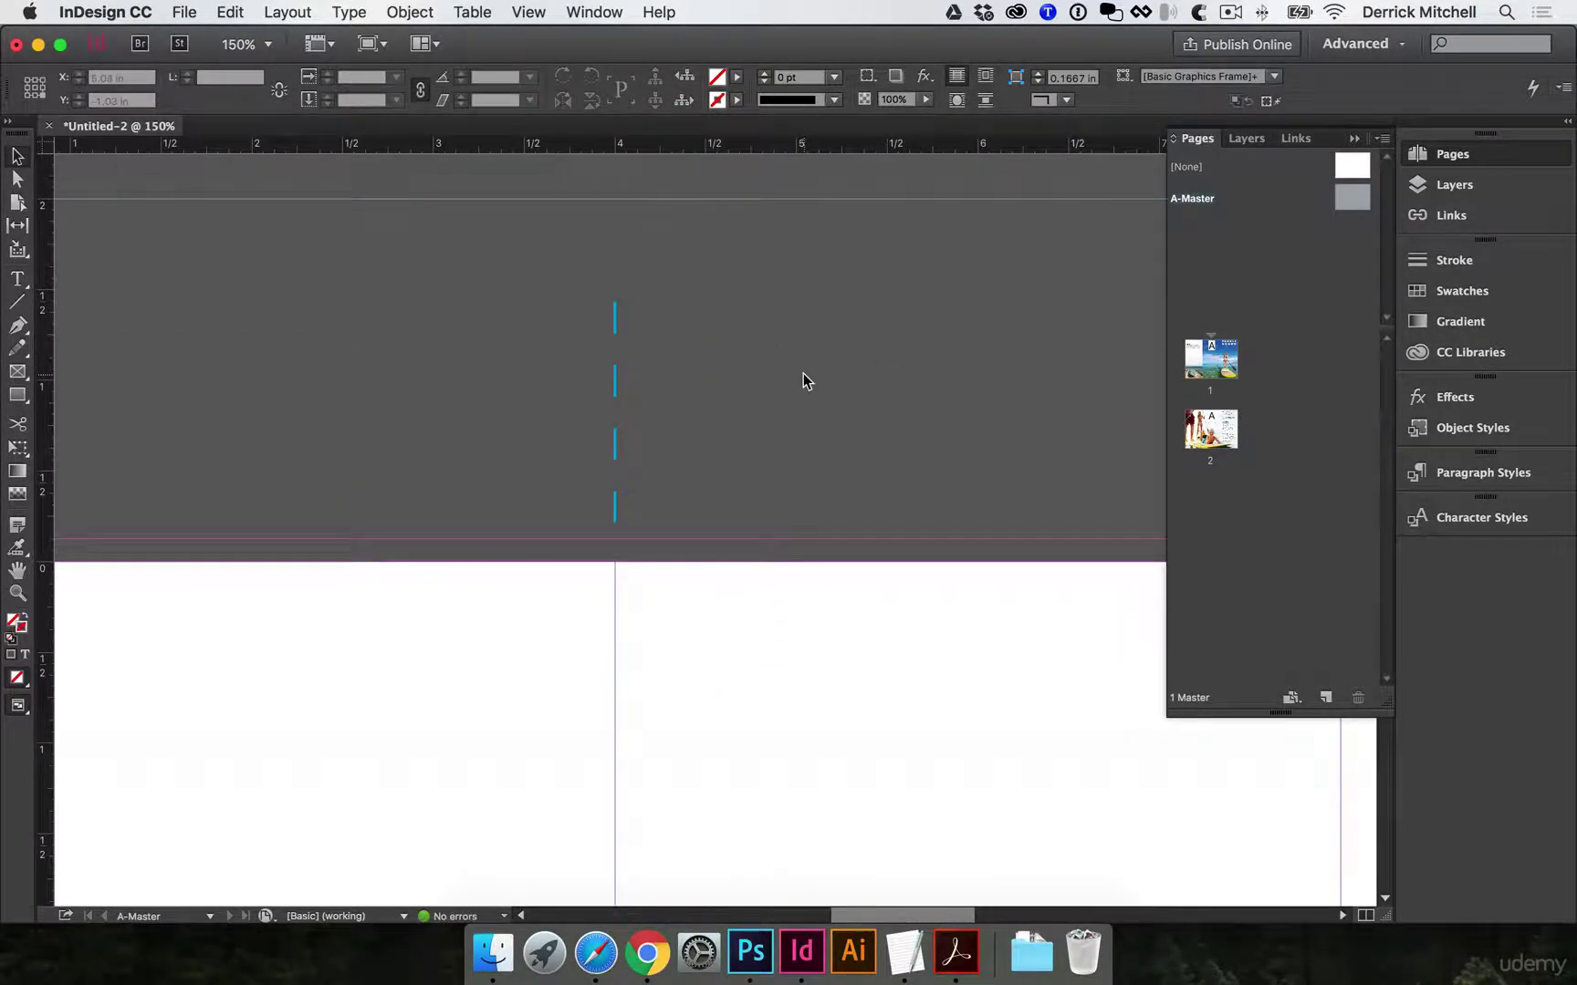
key(t)
drag(666, 313, 845, 356)
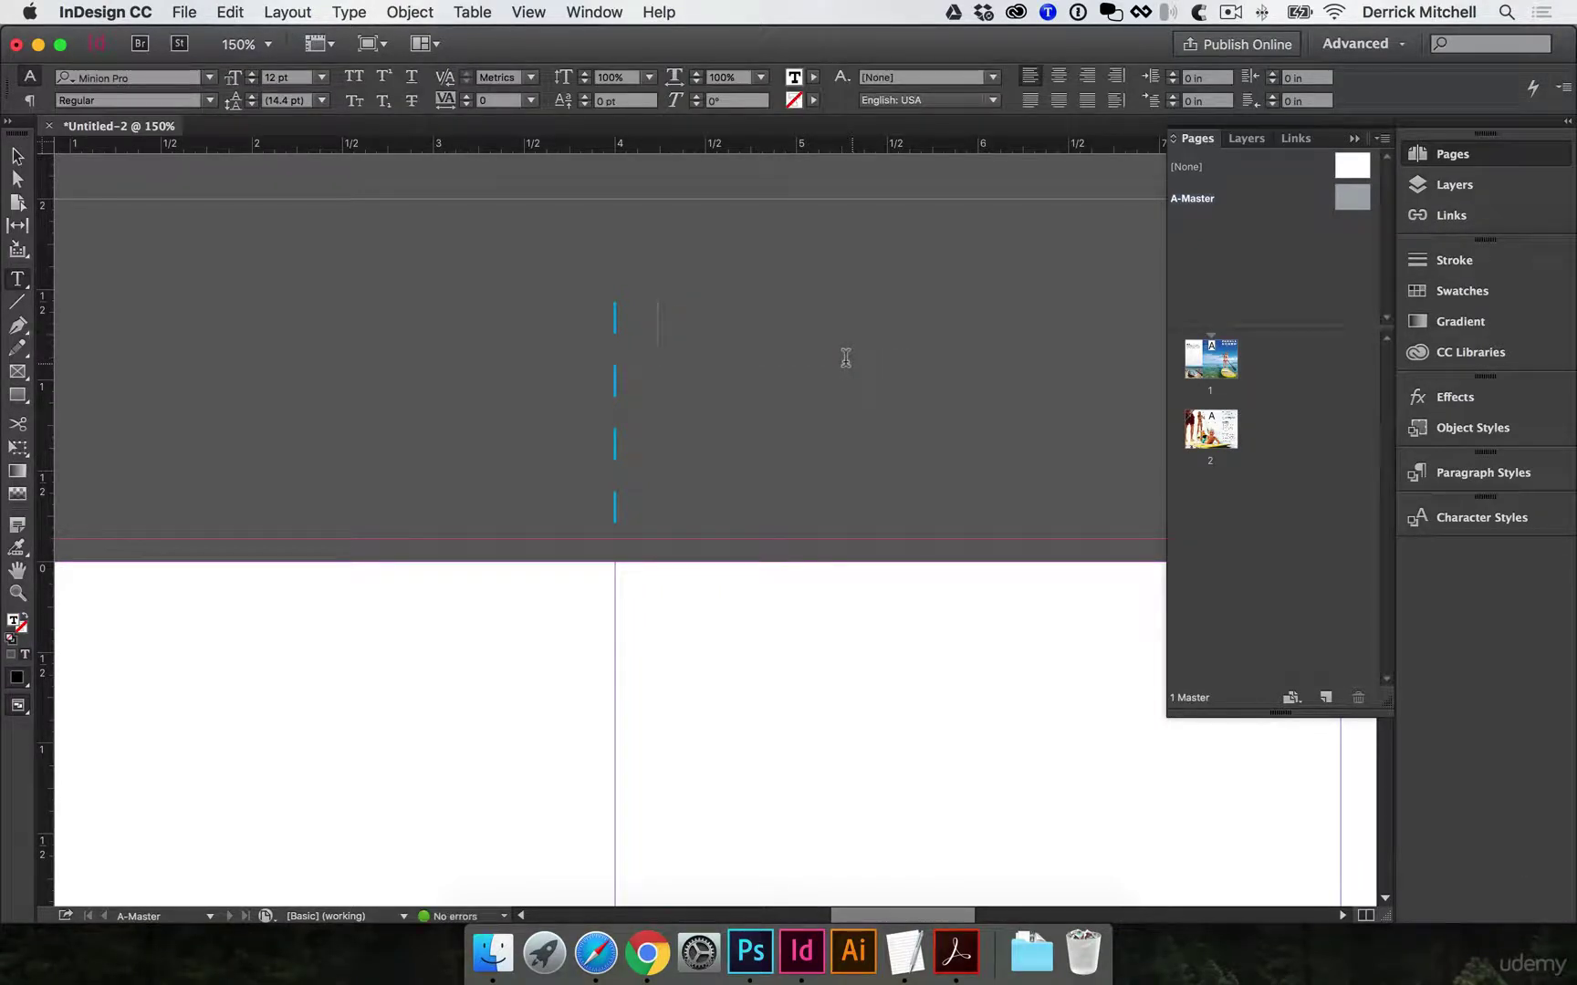
text(Fold)
key(super+a)
Set the word in Myriad Pro Regular, All Caps, with wider tracking.
click(82, 78)
text(myr)
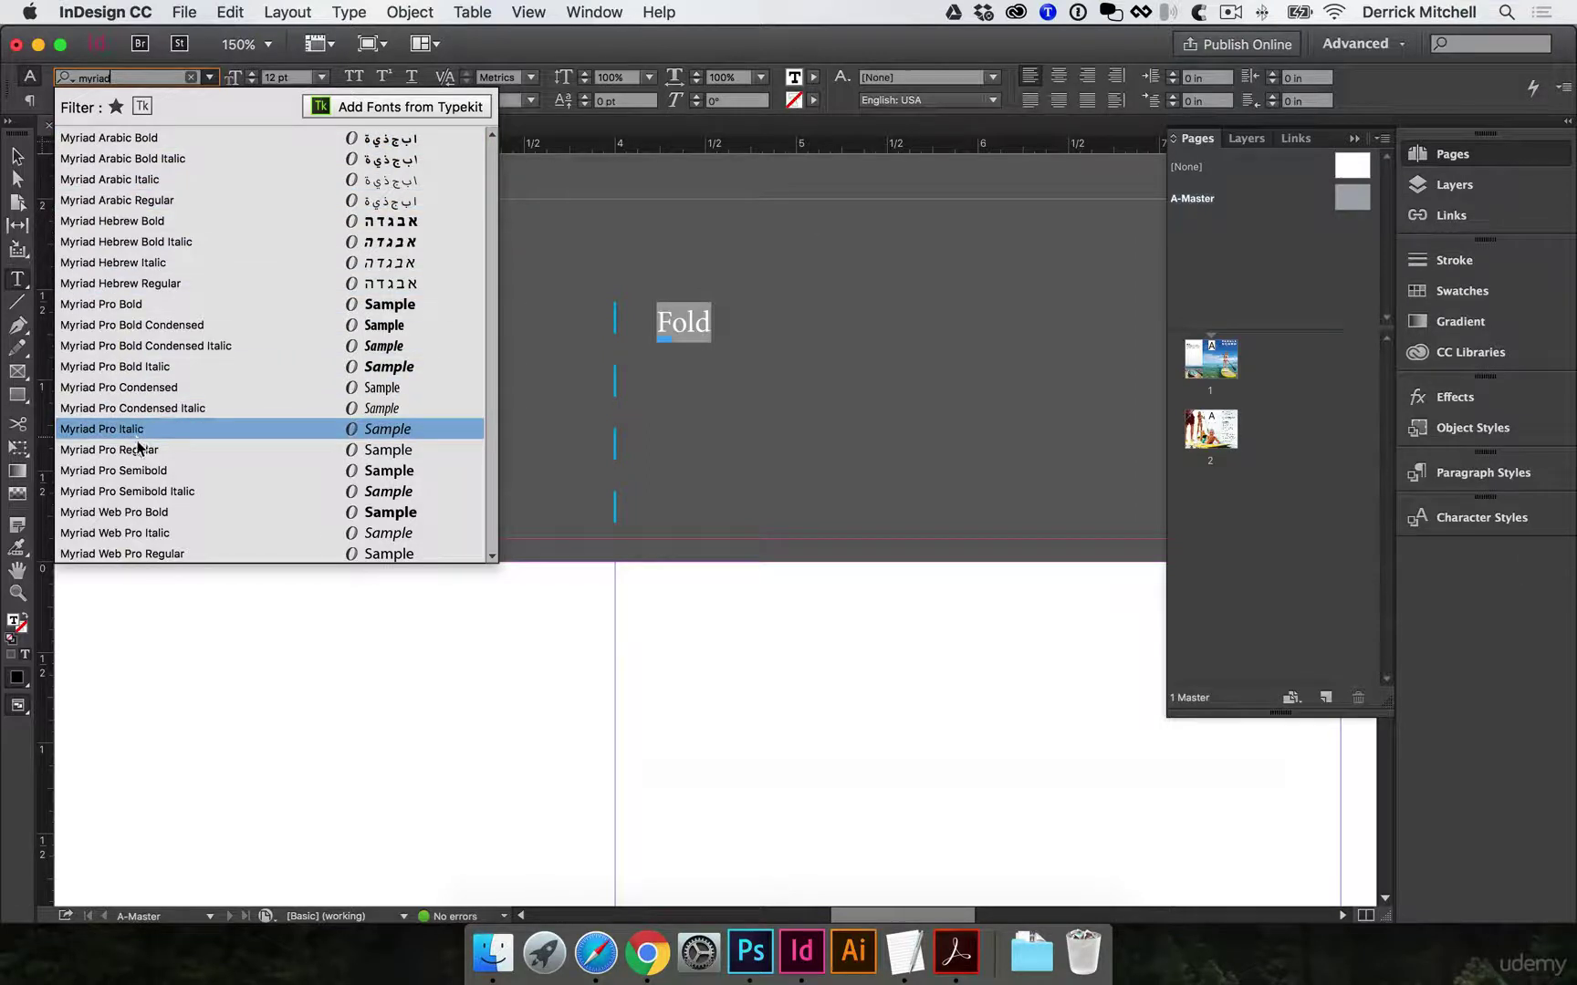
click(276, 448)
key(super+shift+k)
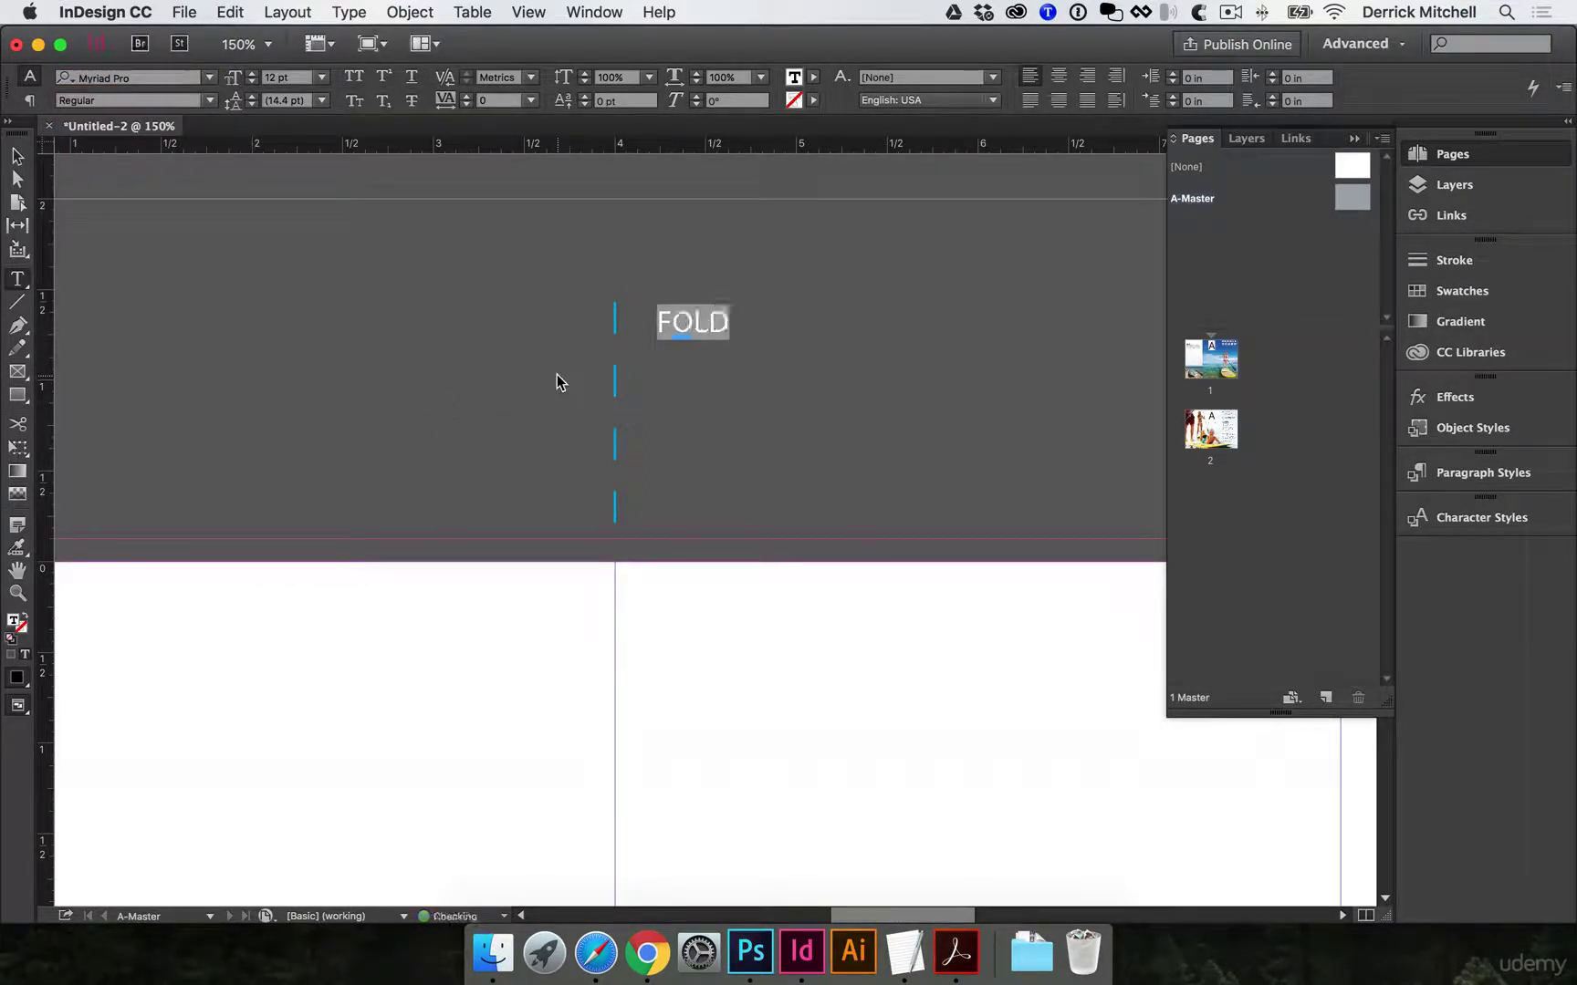
key(super+alt+Right)
key(super+alt+Right)
key(super+alt+Right)
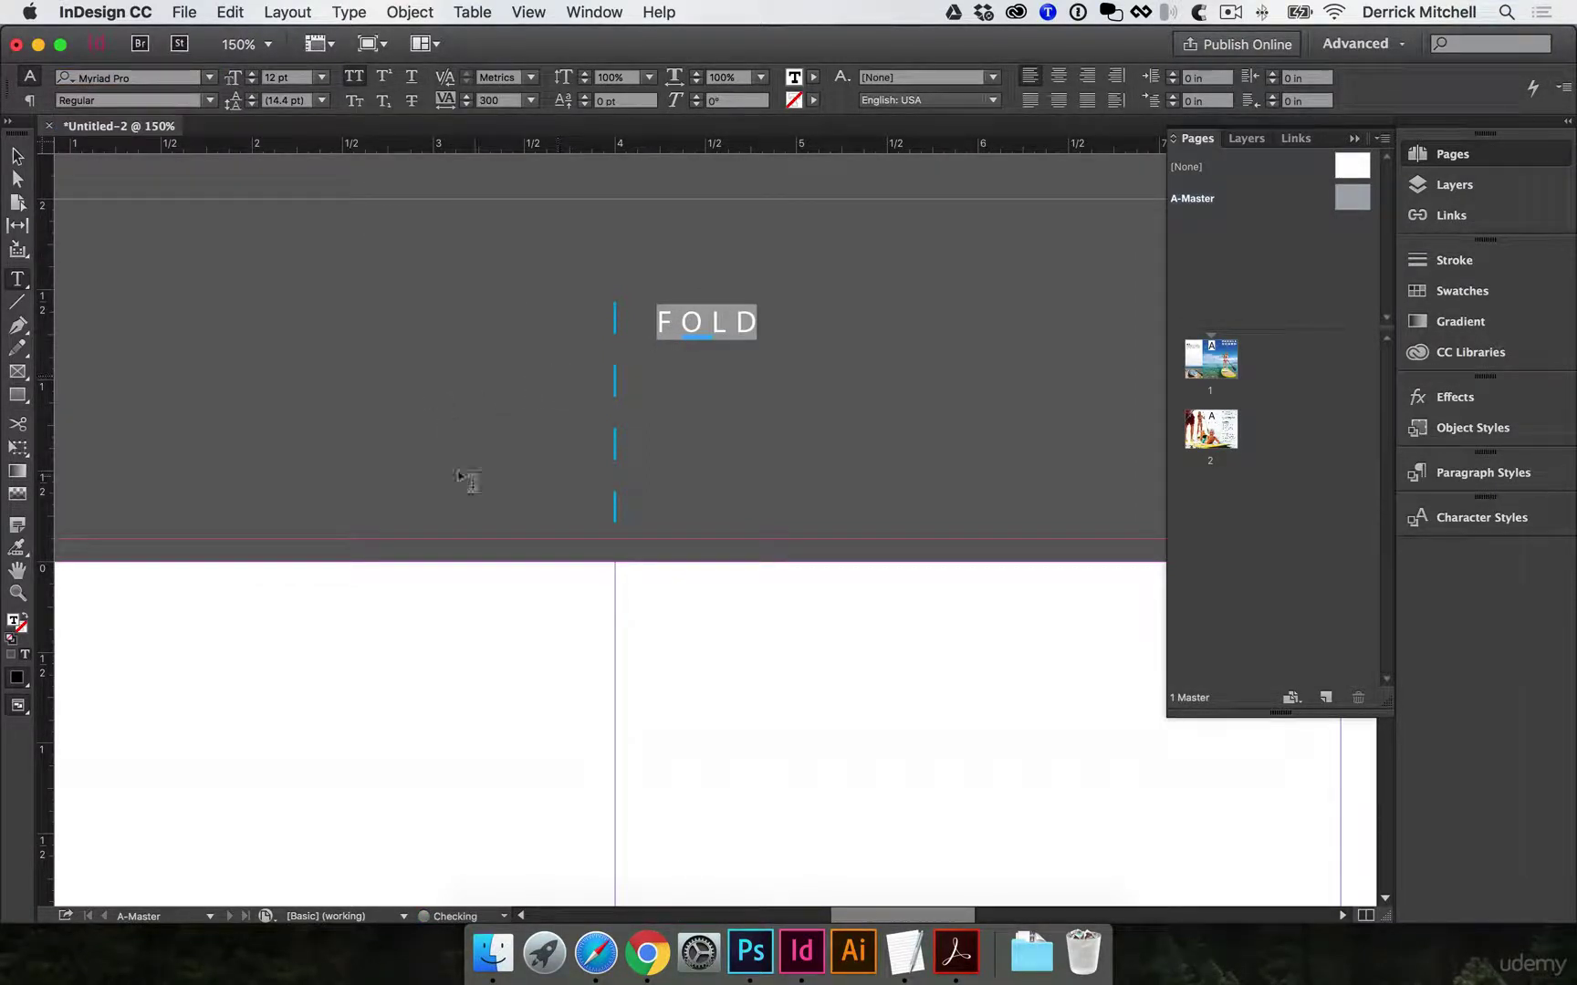
Fill the FOLD text with cyan C100 M0 Y0 K0.
double_click(14, 621)
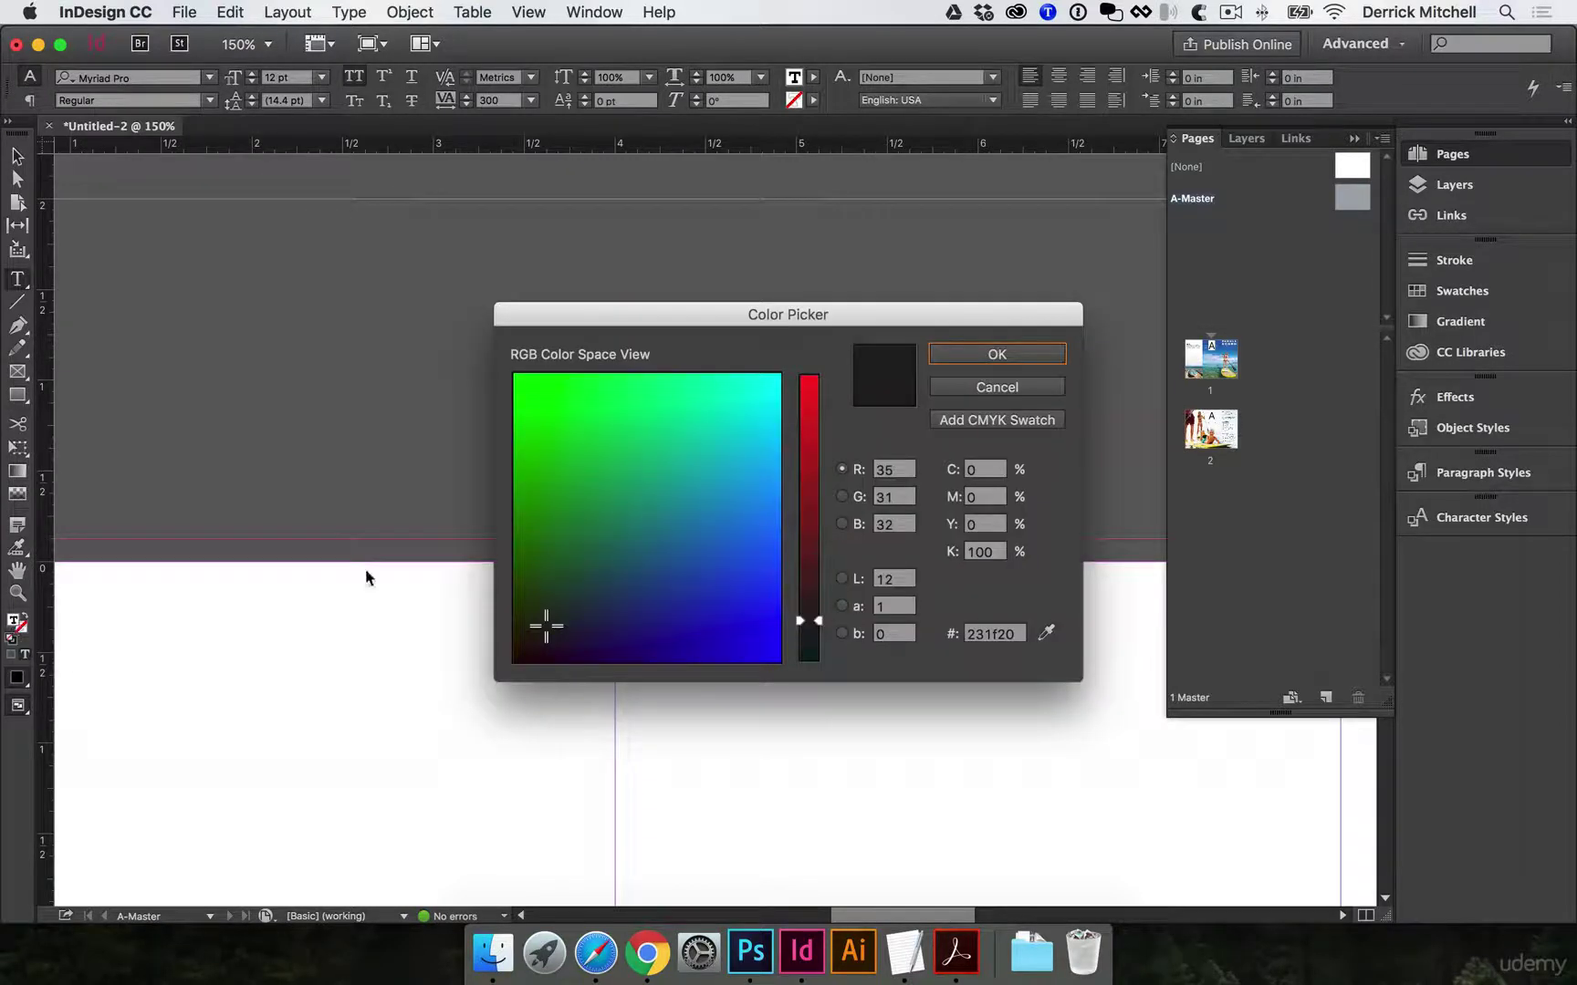
click(728, 471)
double_click(989, 469)
text(100)
key(Tab)
text(0)
key(Tab)
text(0)
key(Tab)
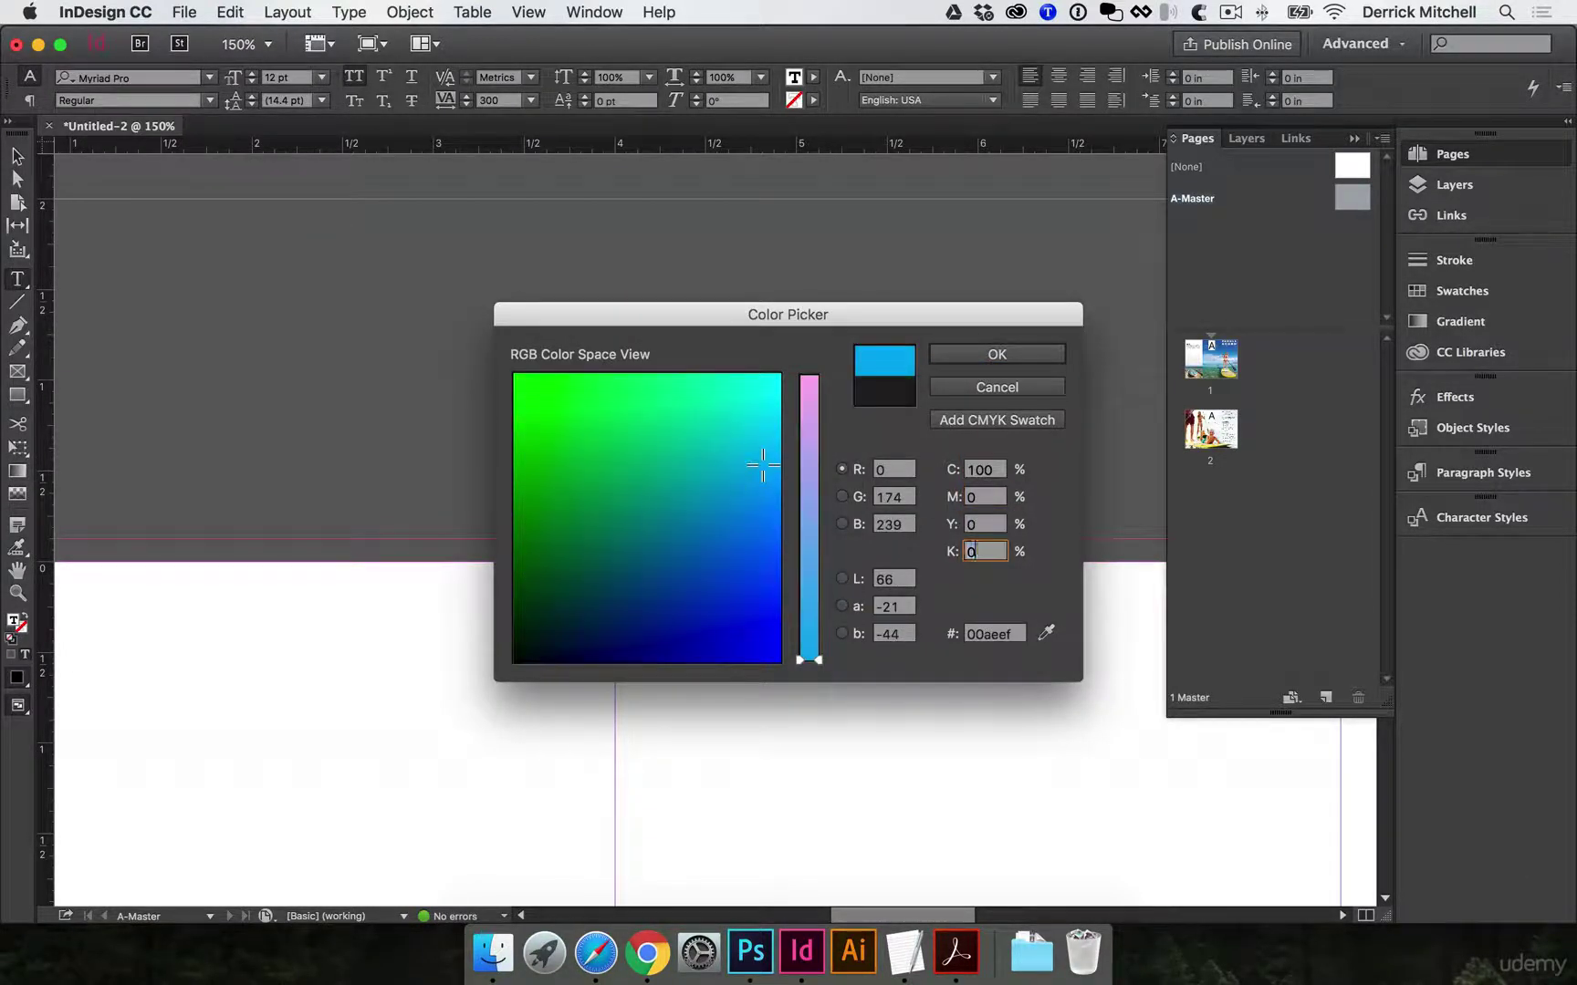
click(996, 354)
key(Escape)
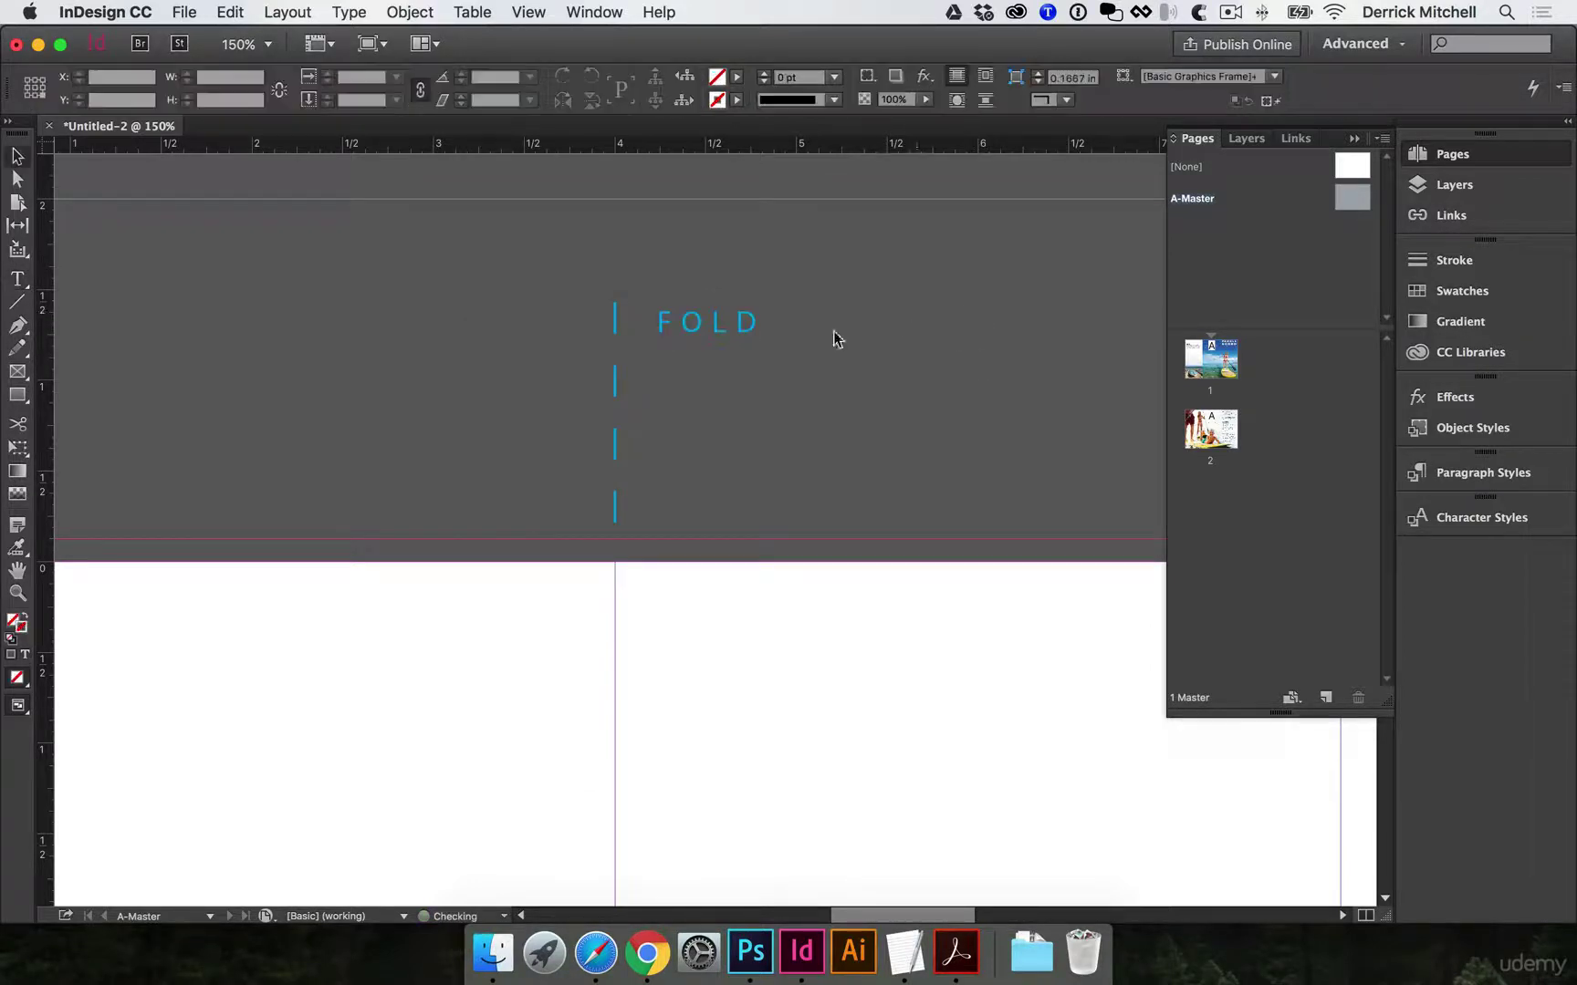
Duplicate the FOLD label and its dashed line onto the second fold at 8 in.
alt+super+click(860, 363)
drag(584, 451, 572, 444)
click(824, 535)
drag(824, 536, 597, 411)
drag(249, 301, 478, 447)
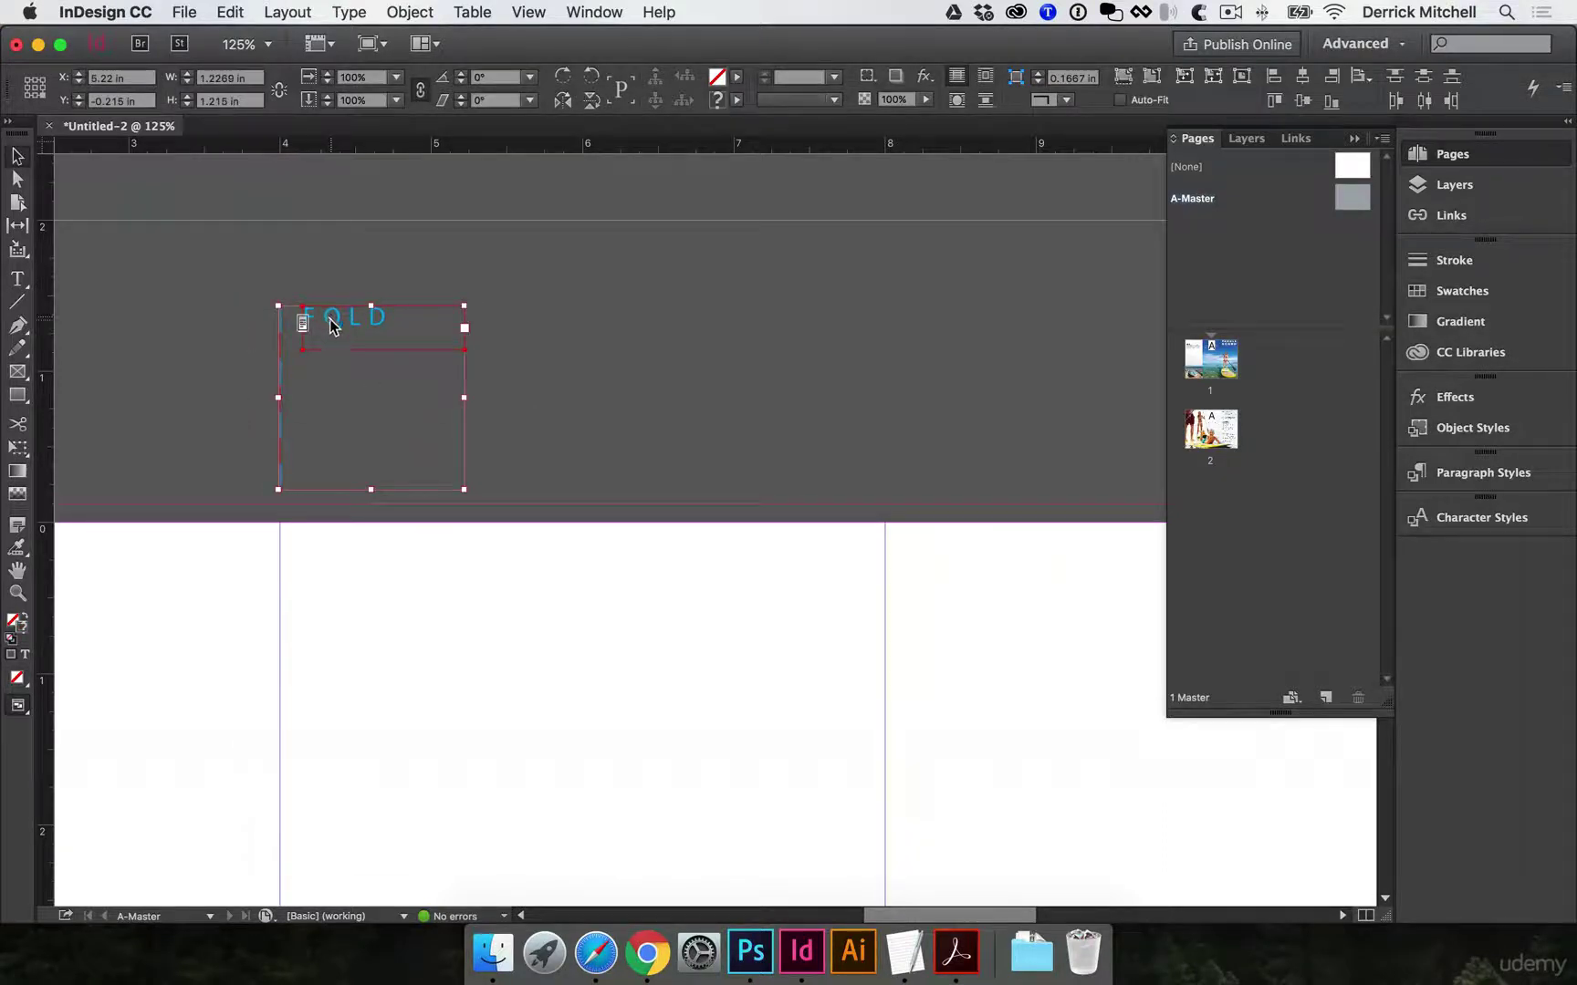
drag(328, 321, 937, 349)
Zoom in to check the copy lines up with the fold guide, then zoom out to see both marks.
super+click(945, 459)
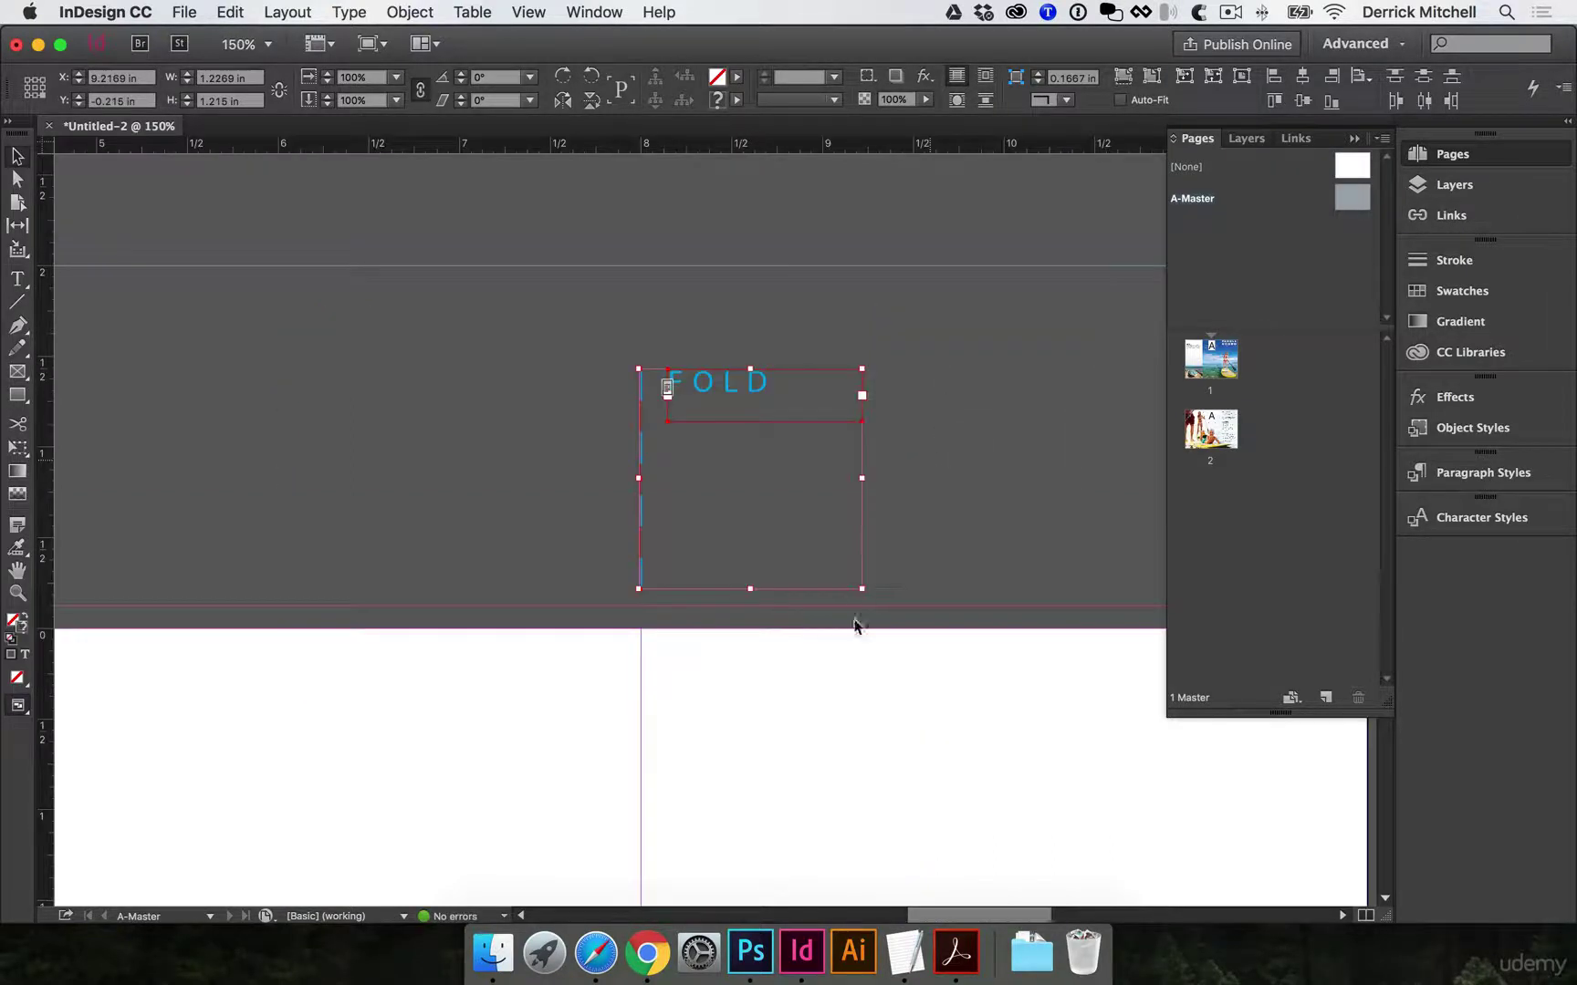
super+click(705, 716)
super+click(591, 324)
super+click(593, 322)
drag(944, 728, 772, 323)
key(super+2)
click(463, 431)
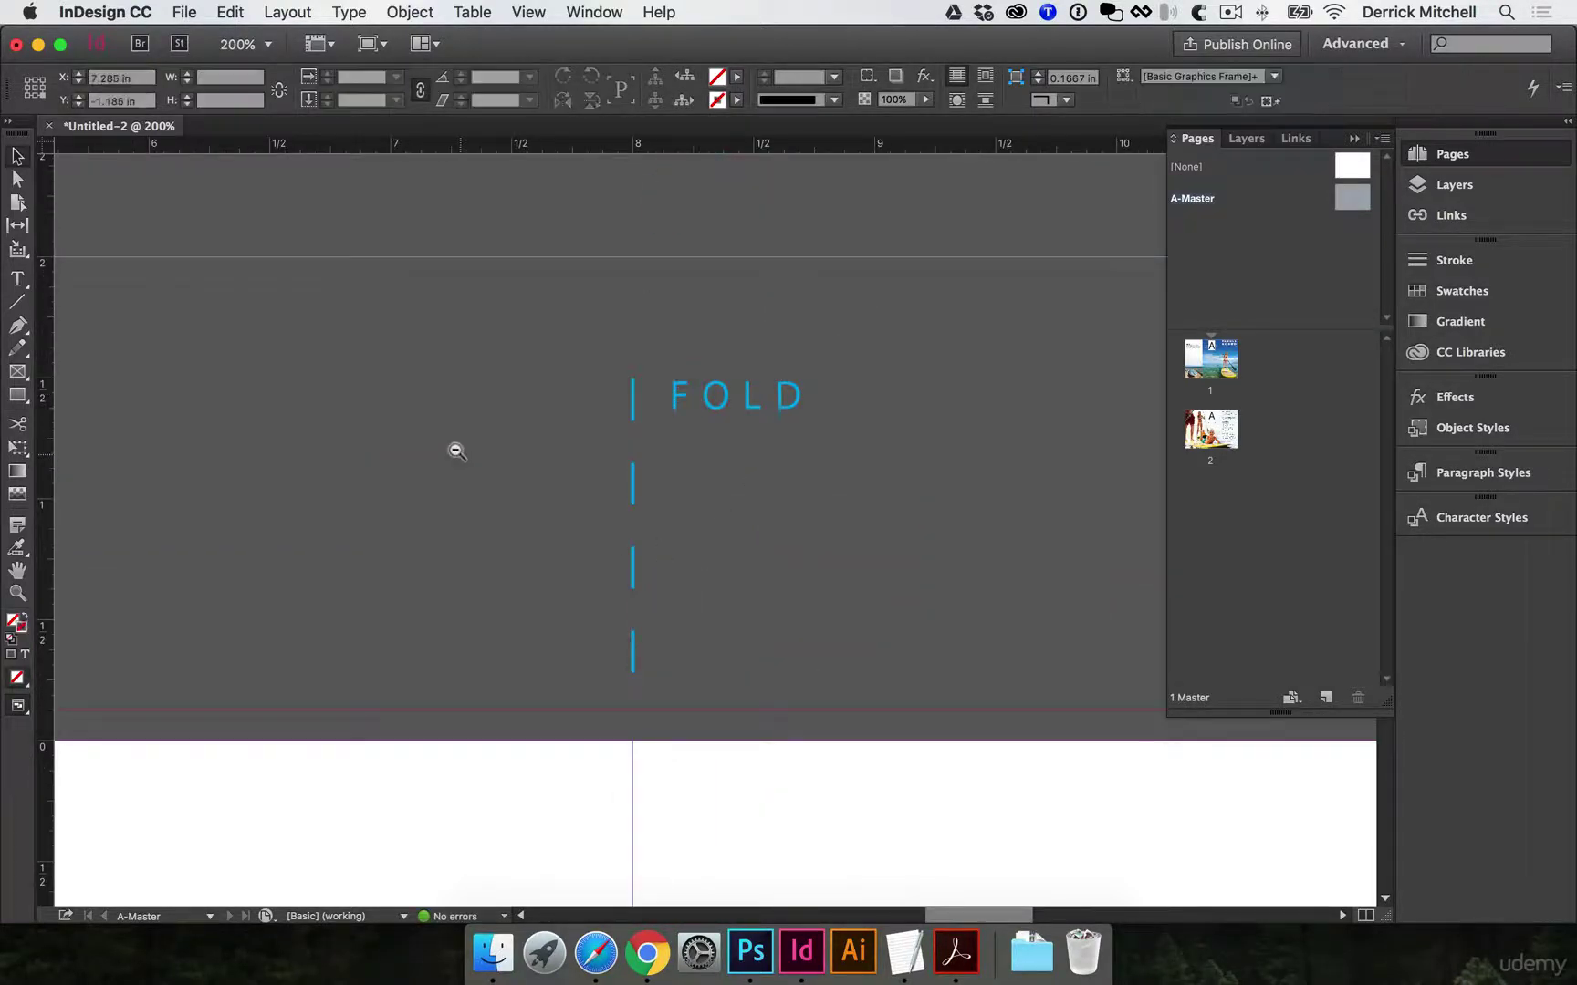
key(super+minus)
key(super+minus)
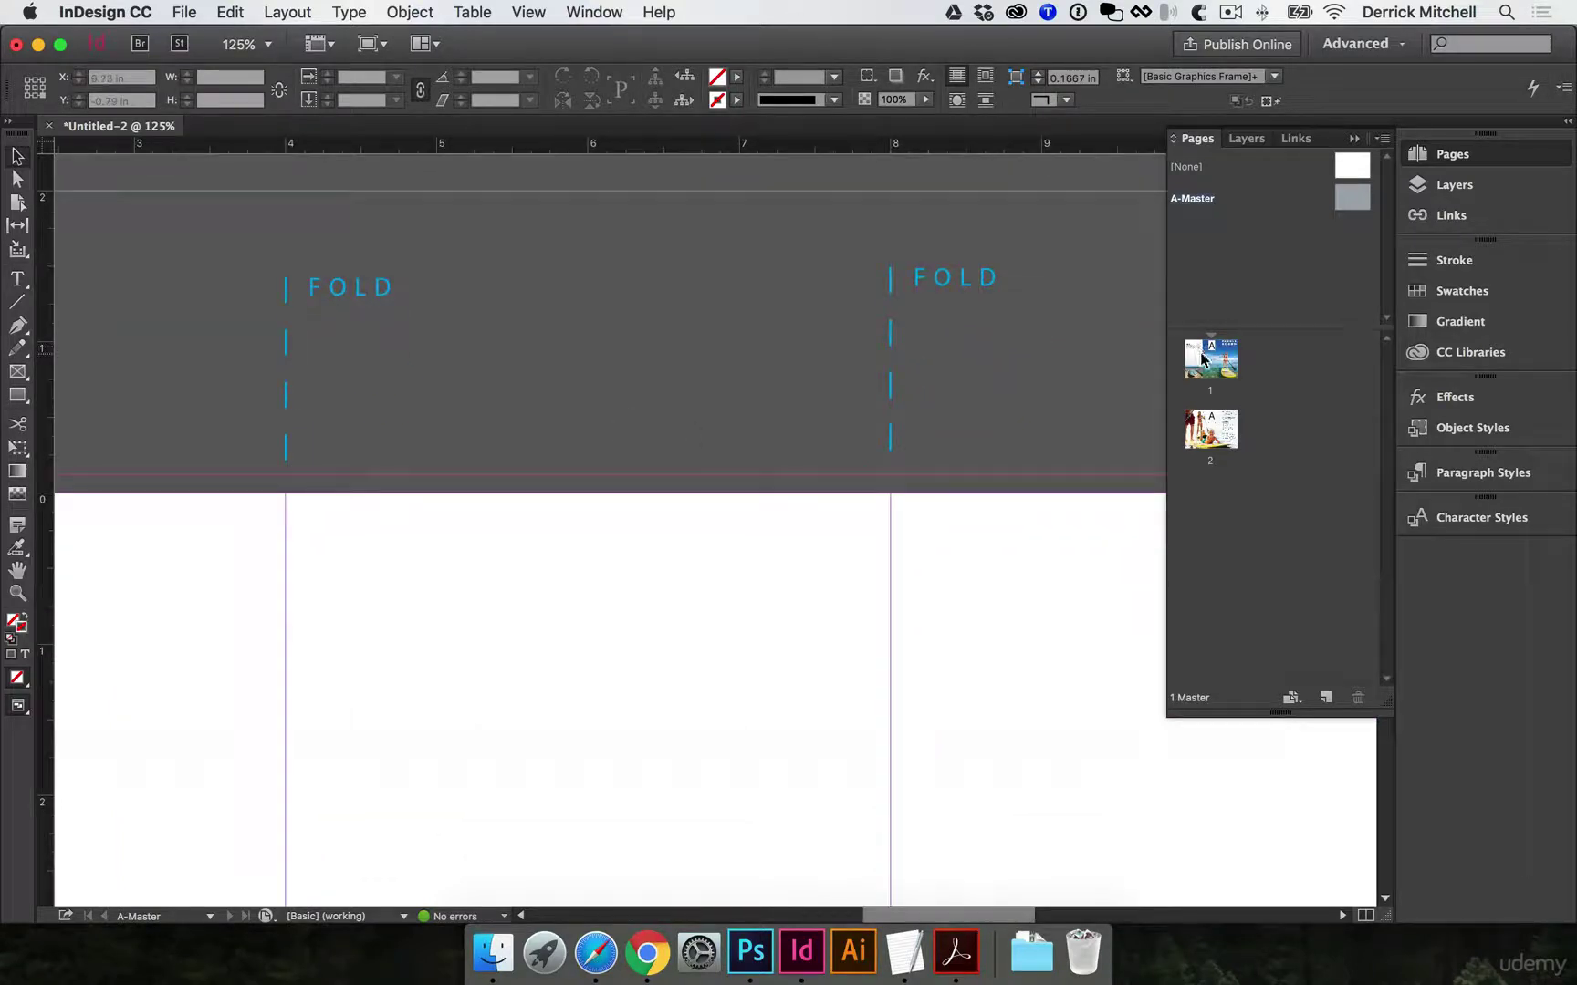
Check the master's FOLD marks on pages 1 and 2, ending back on page 1.
double_click(1200, 360)
key(super+minus)
key(super+minus)
key(super+minus)
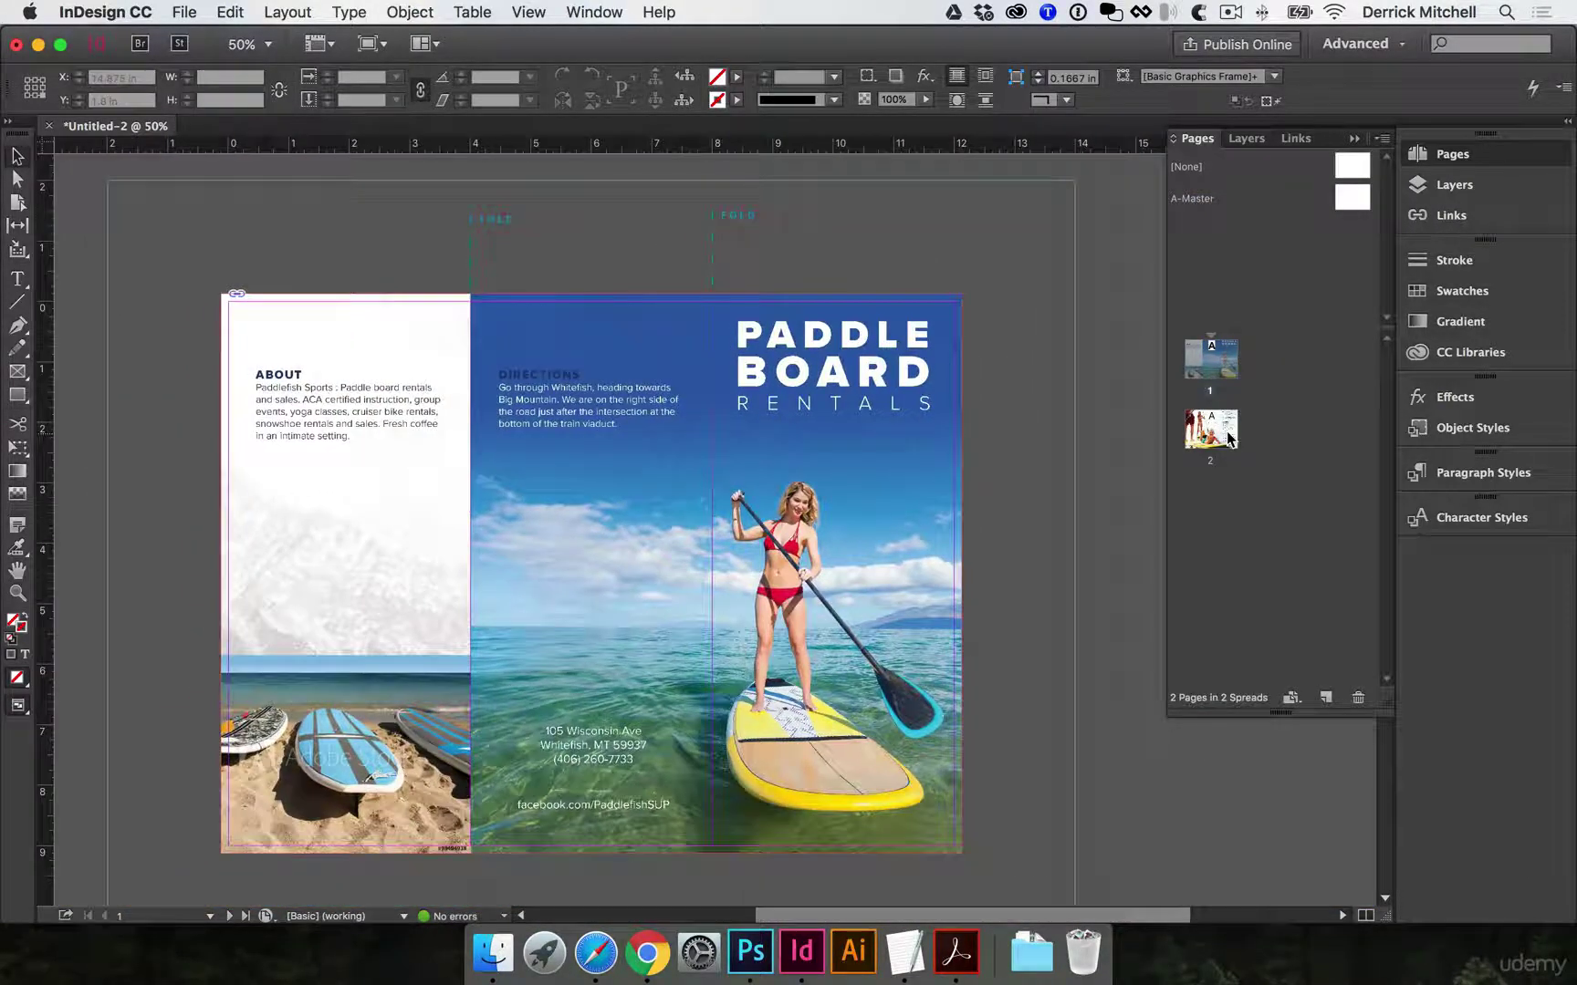
double_click(1226, 432)
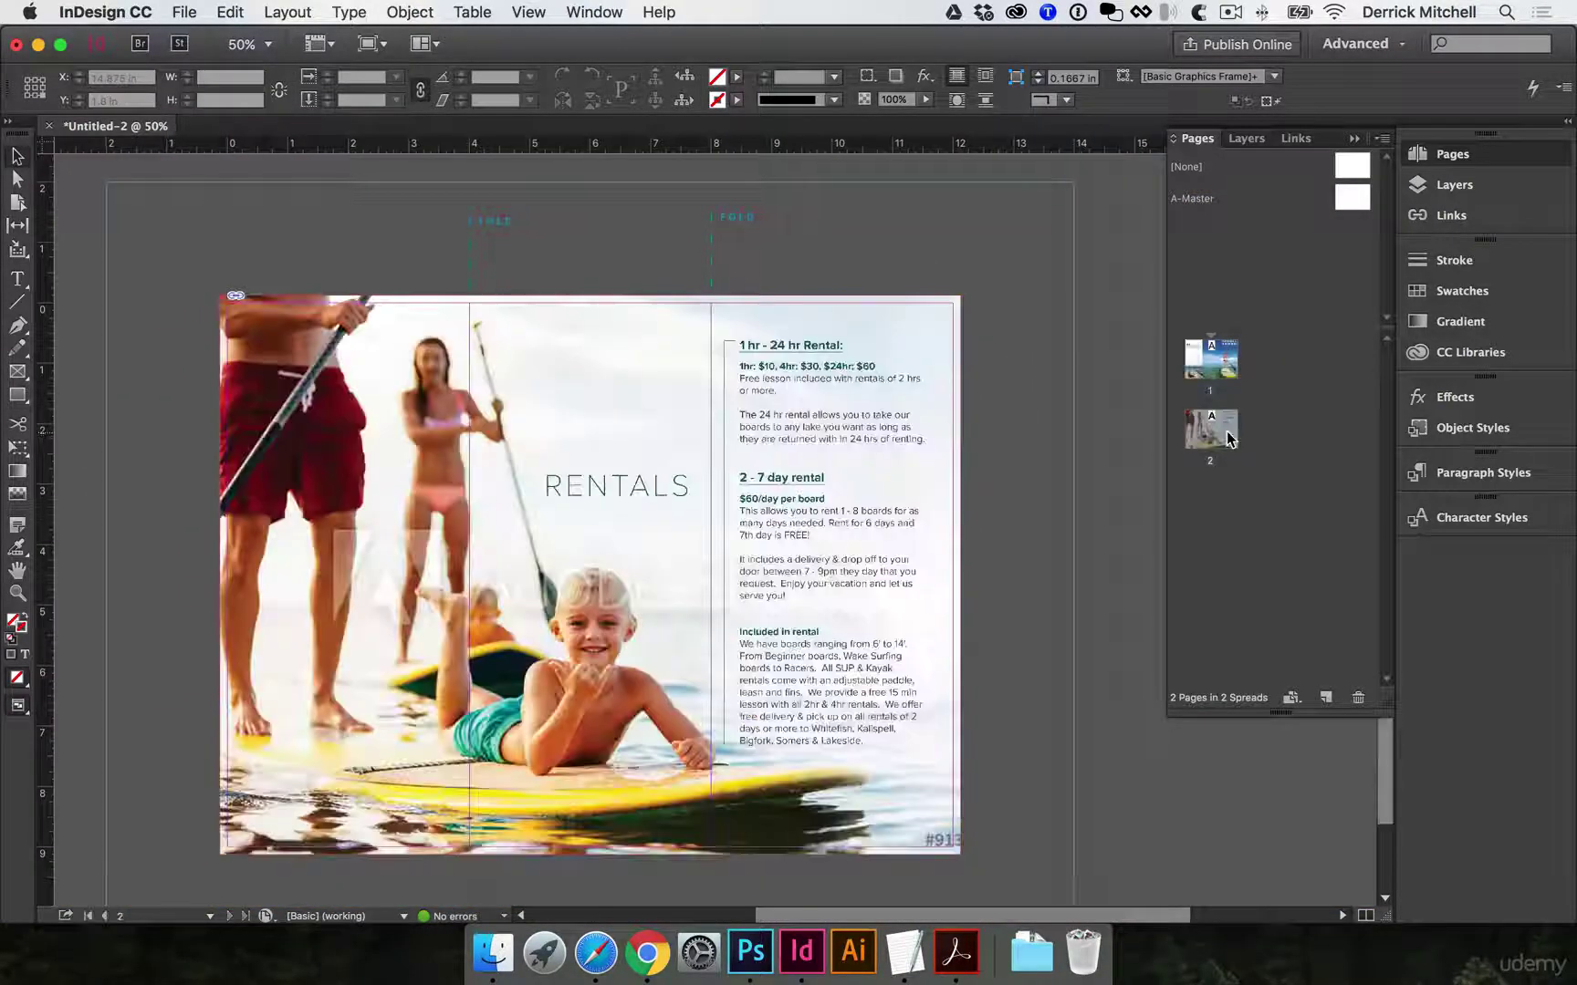
double_click(1201, 348)
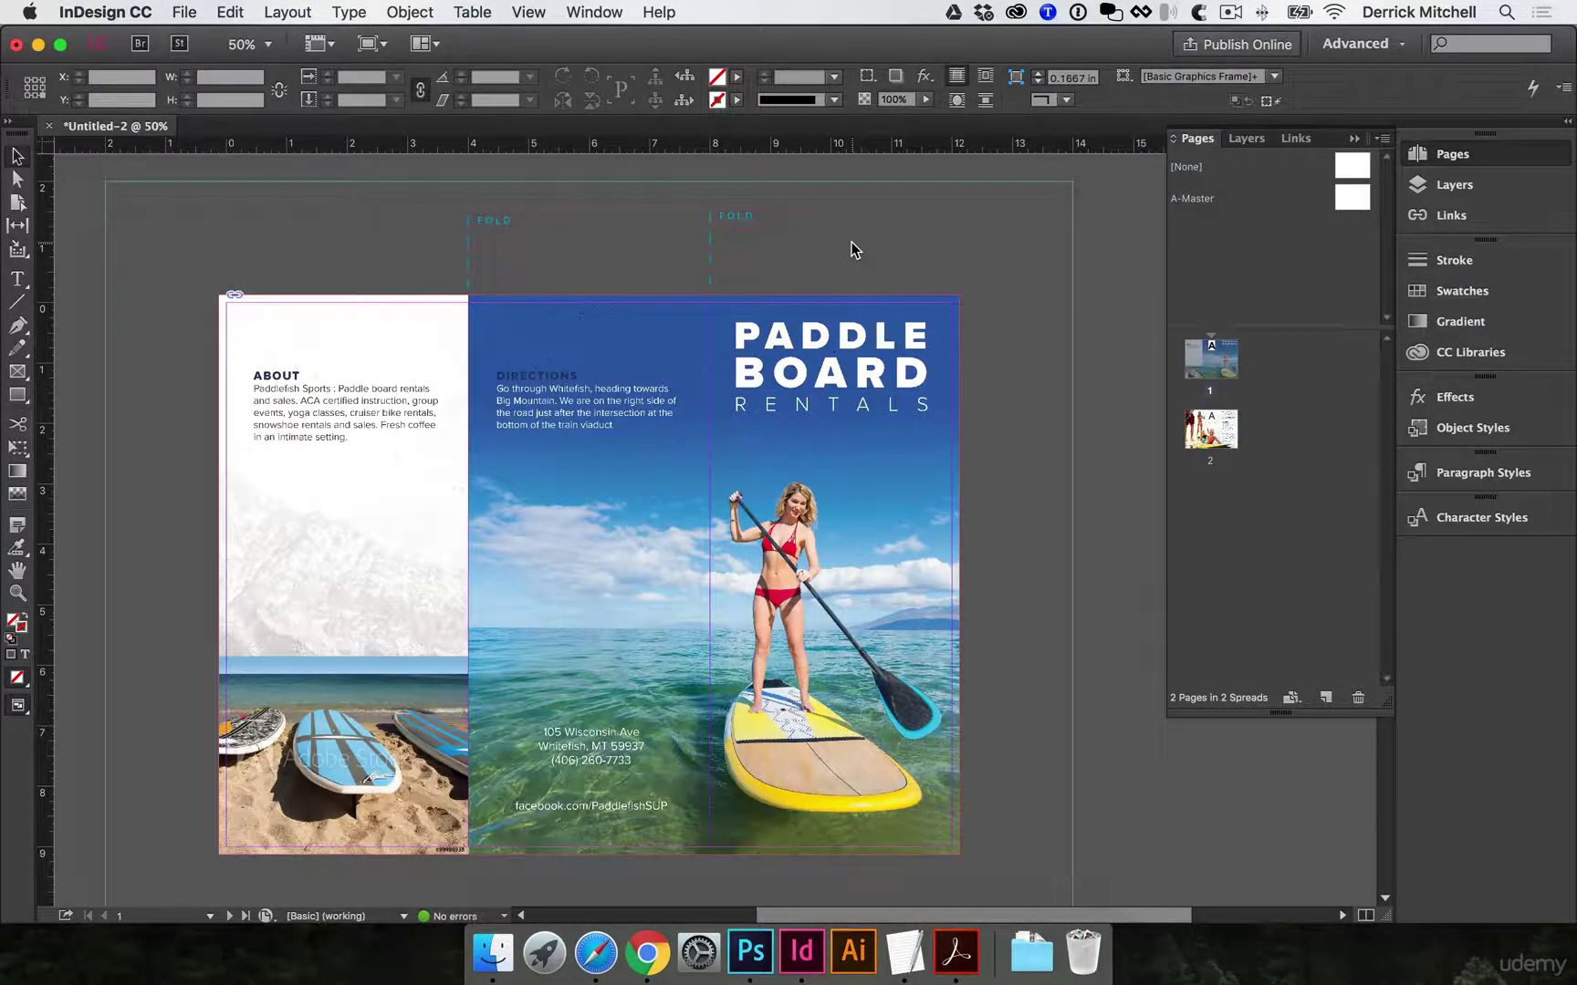
scroll(971, 402, down, 1)
scroll(972, 391, up, 1)
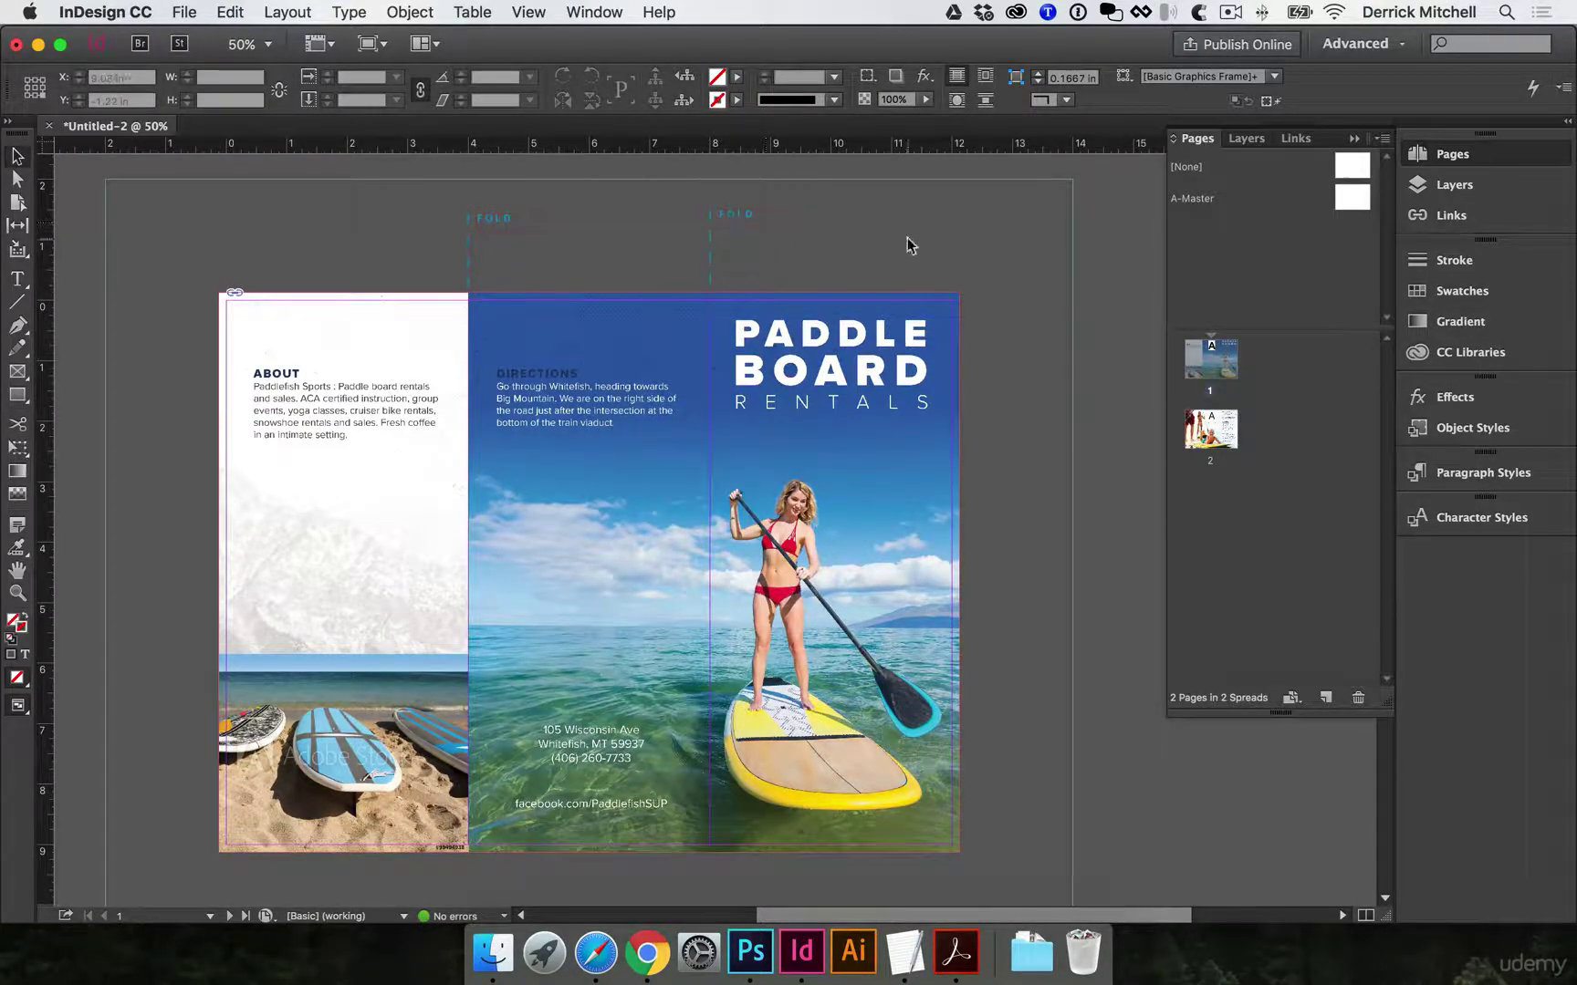
On A-Master, select the FOLD labels with Direct Selection, zoom in, and undo an accidental move.
double_click(1352, 198)
key(a)
drag(439, 193, 738, 244)
click(830, 233)
click(651, 320)
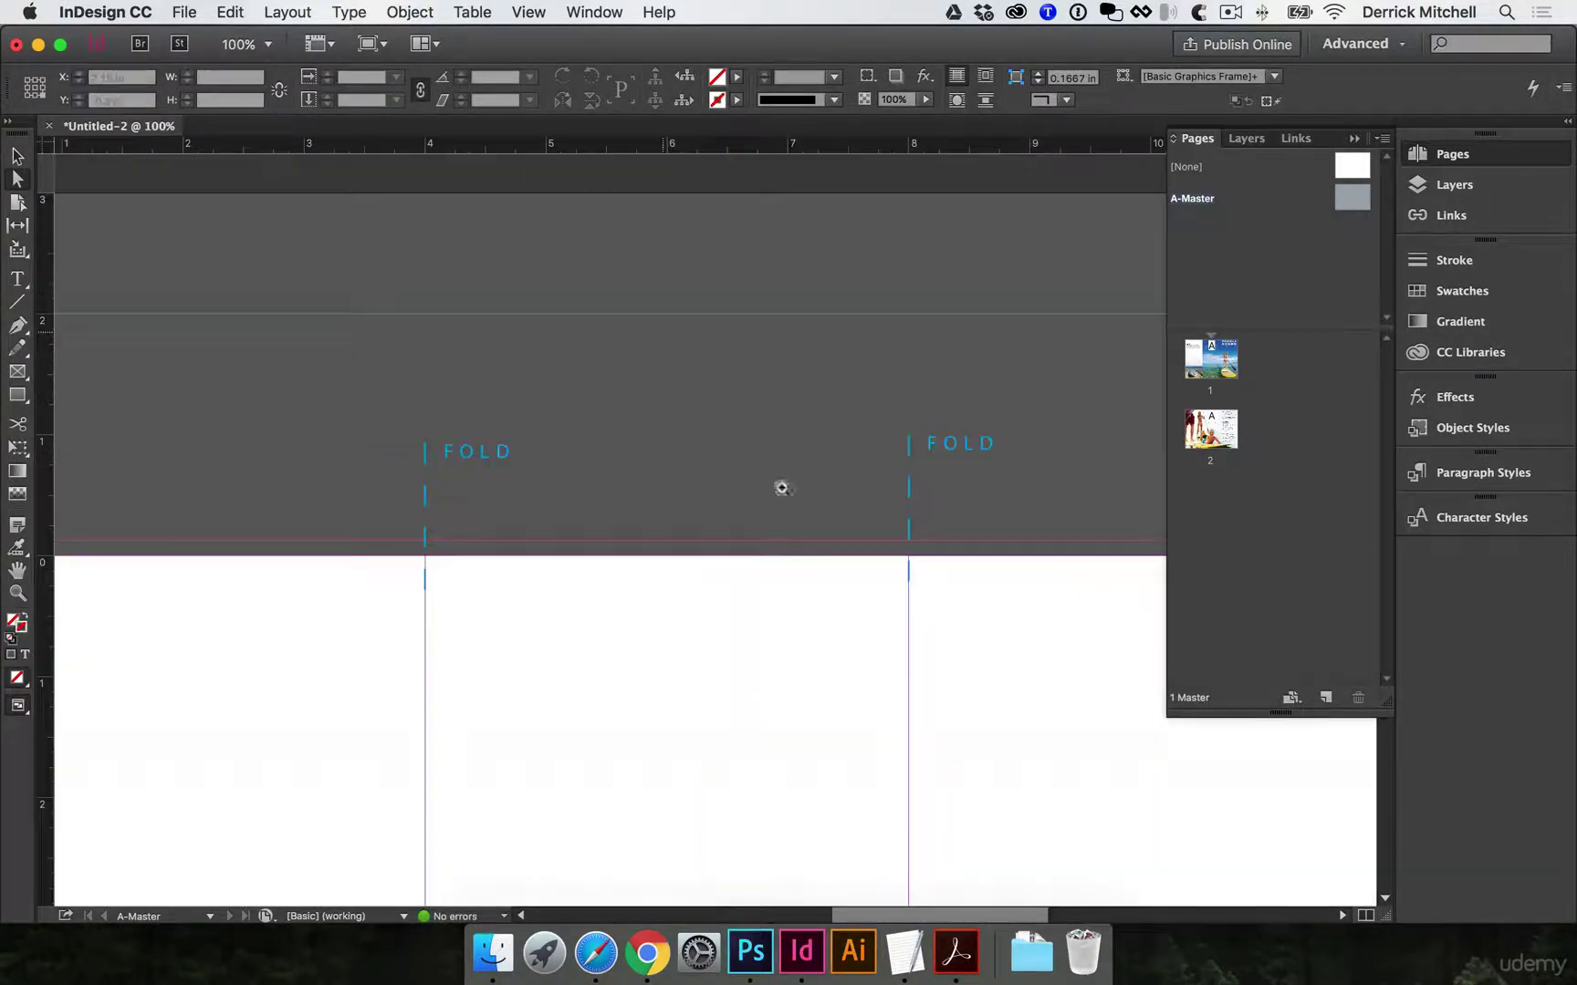
key(super+z)
Nudge both FOLD frames down three arrow-key steps toward the page edge, then return to page 1.
drag(349, 353, 1052, 434)
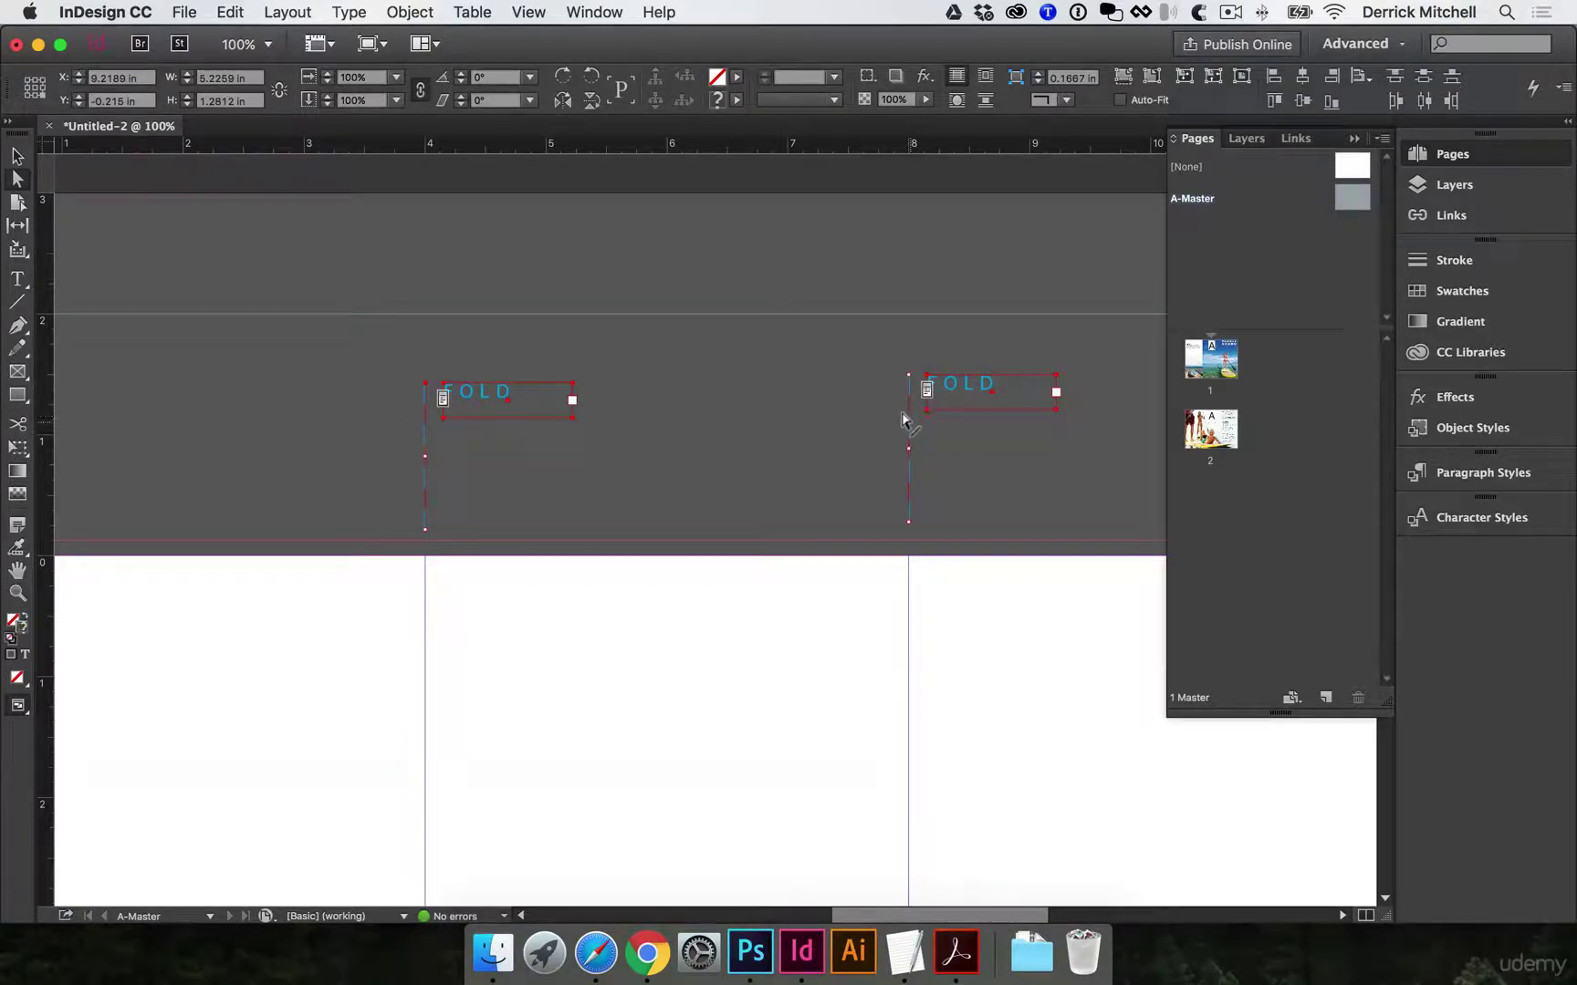
drag(369, 356, 1154, 451)
drag(341, 362, 1091, 448)
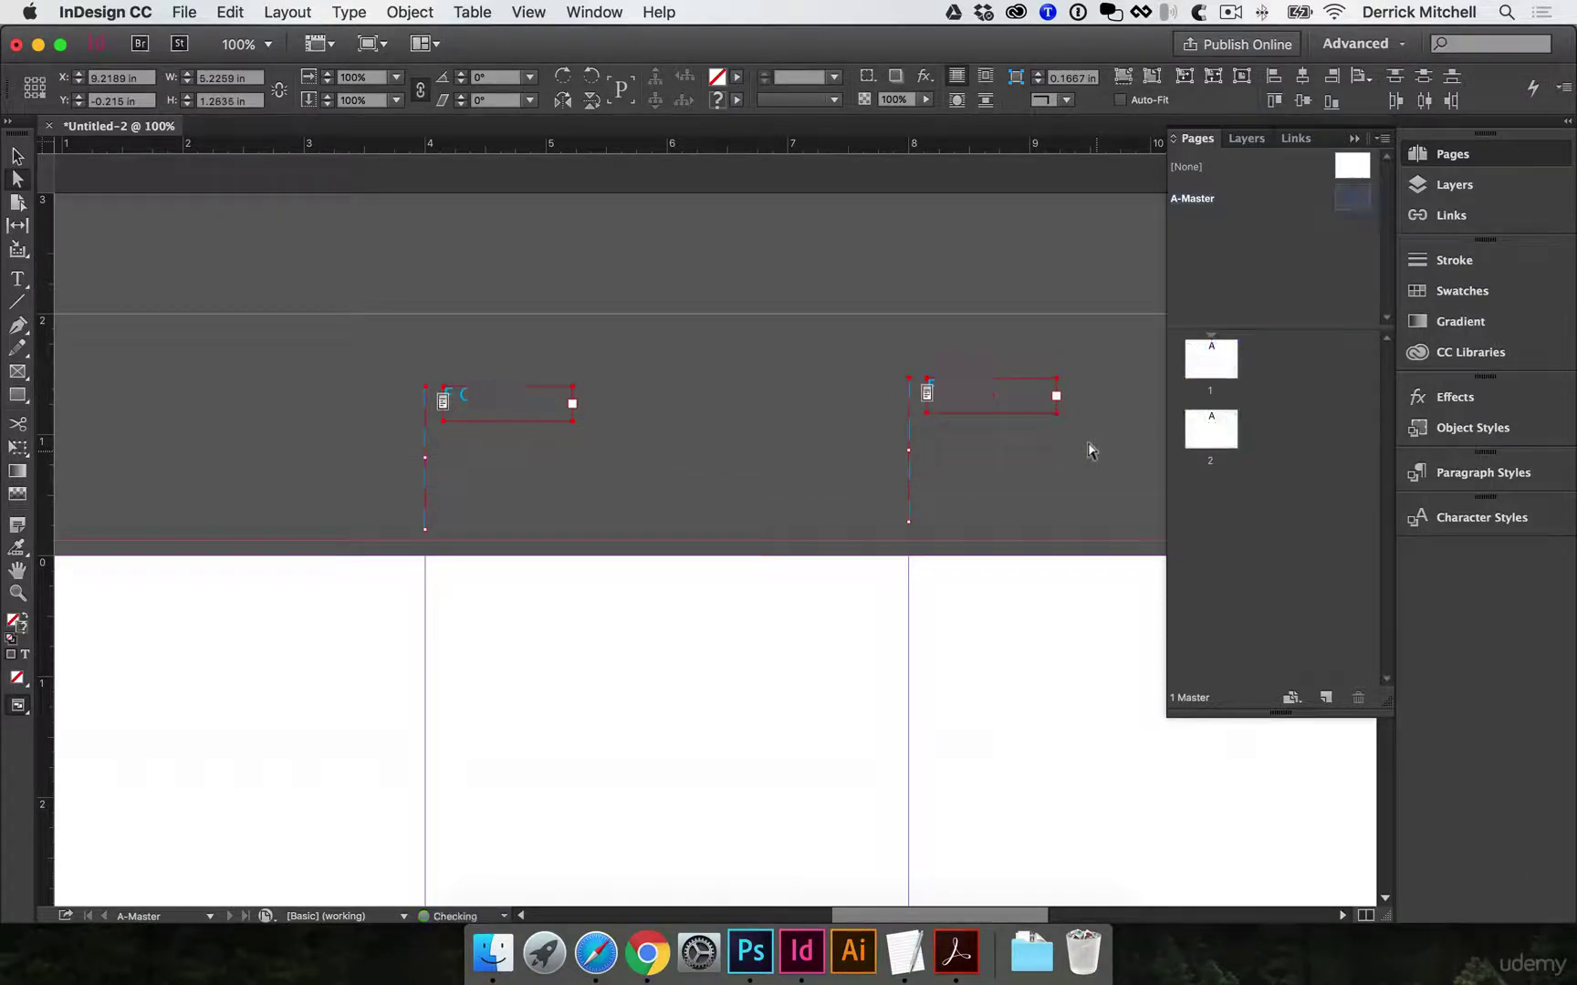
key(Down)
key(Down)
key(Down)
key(Down)
key(Down)
key(Down)
key(Down)
key(Down)
key(Down)
key(Down)
key(Down)
key(Down)
key(Down)
key(Down)
key(Down)
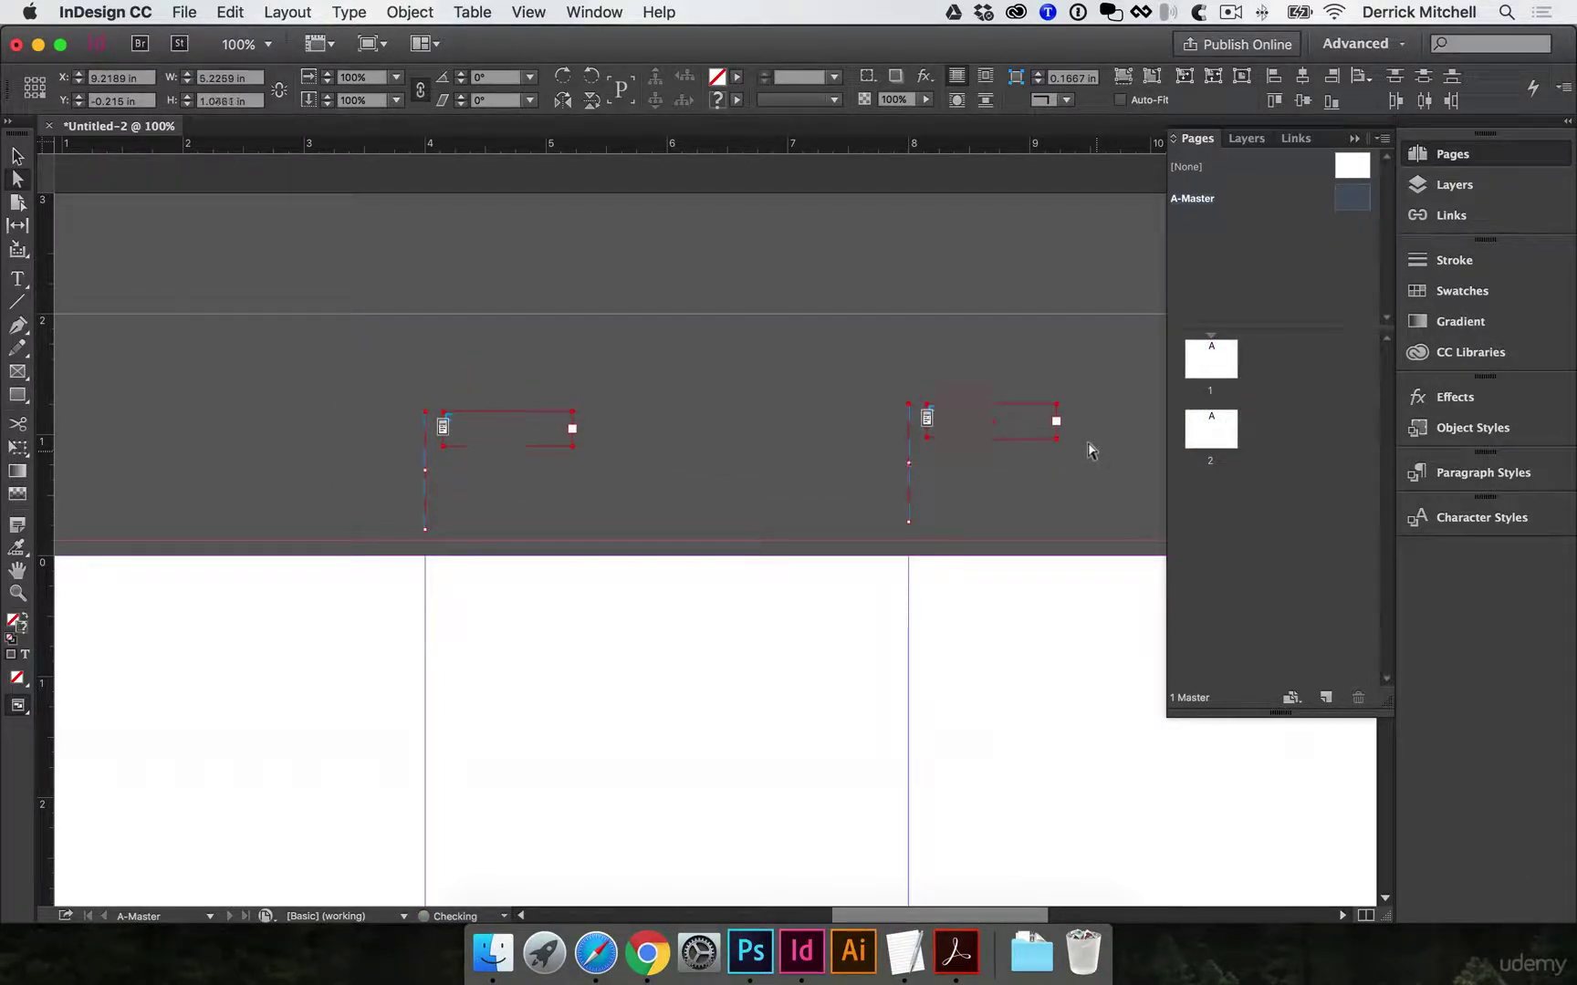
key(Down)
key(Down)
key(Down)
key(Down)
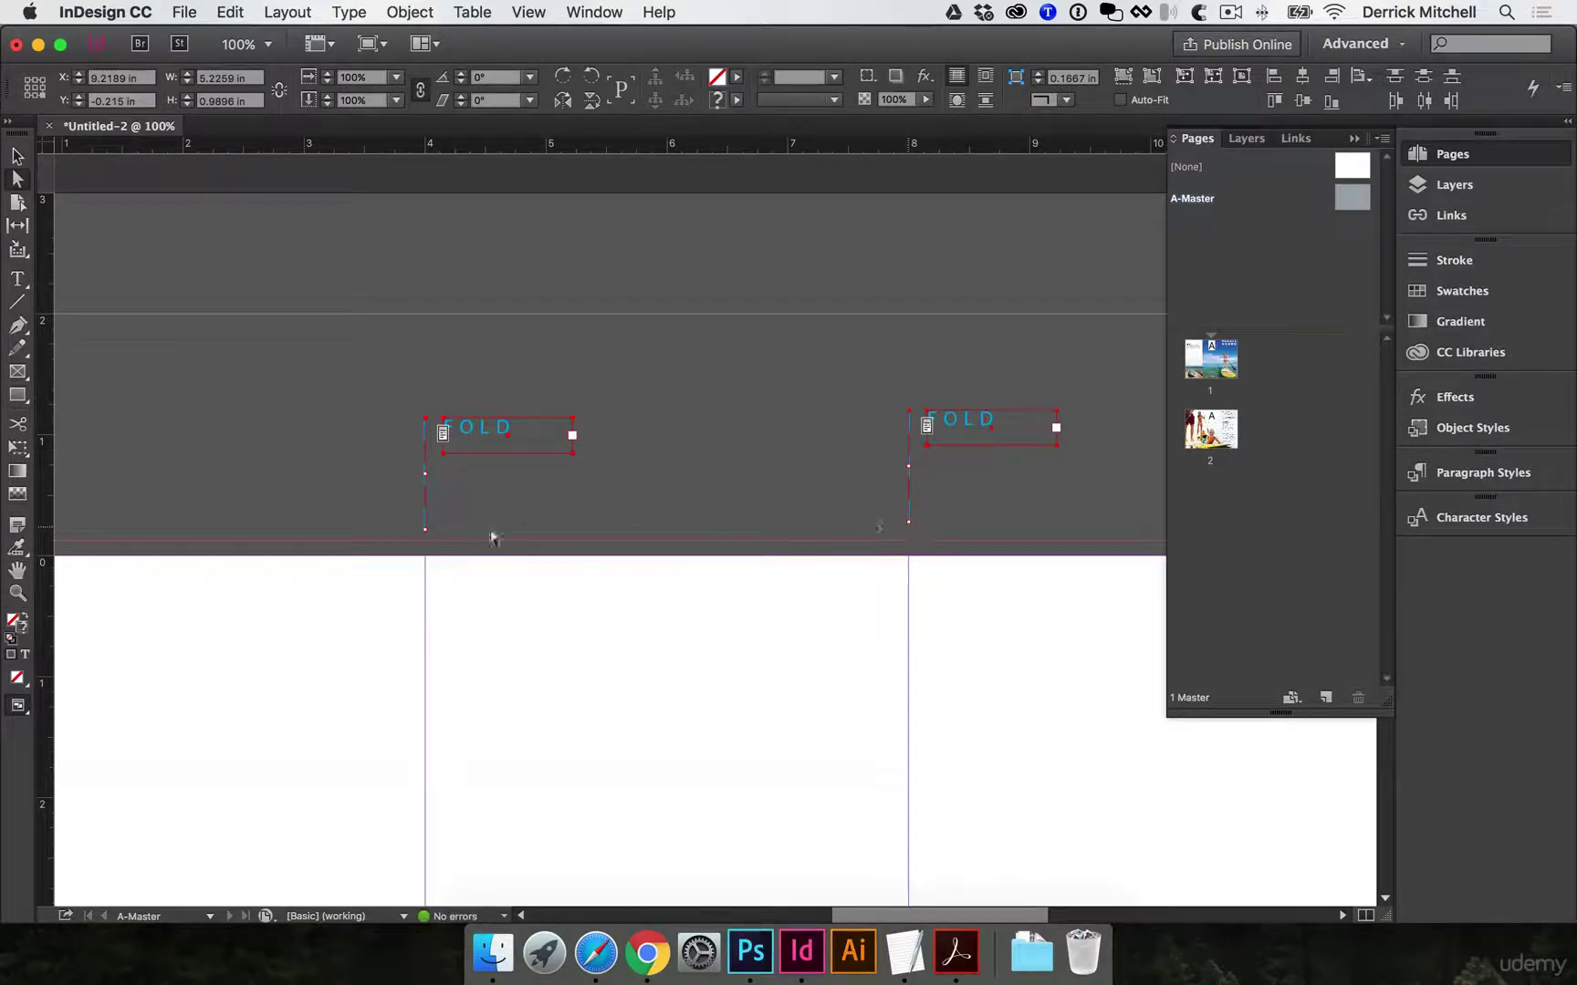
key(Down)
key(Down)
key(Down)
key(Down)
key(Down)
key(Down)
key(Down)
key(Down)
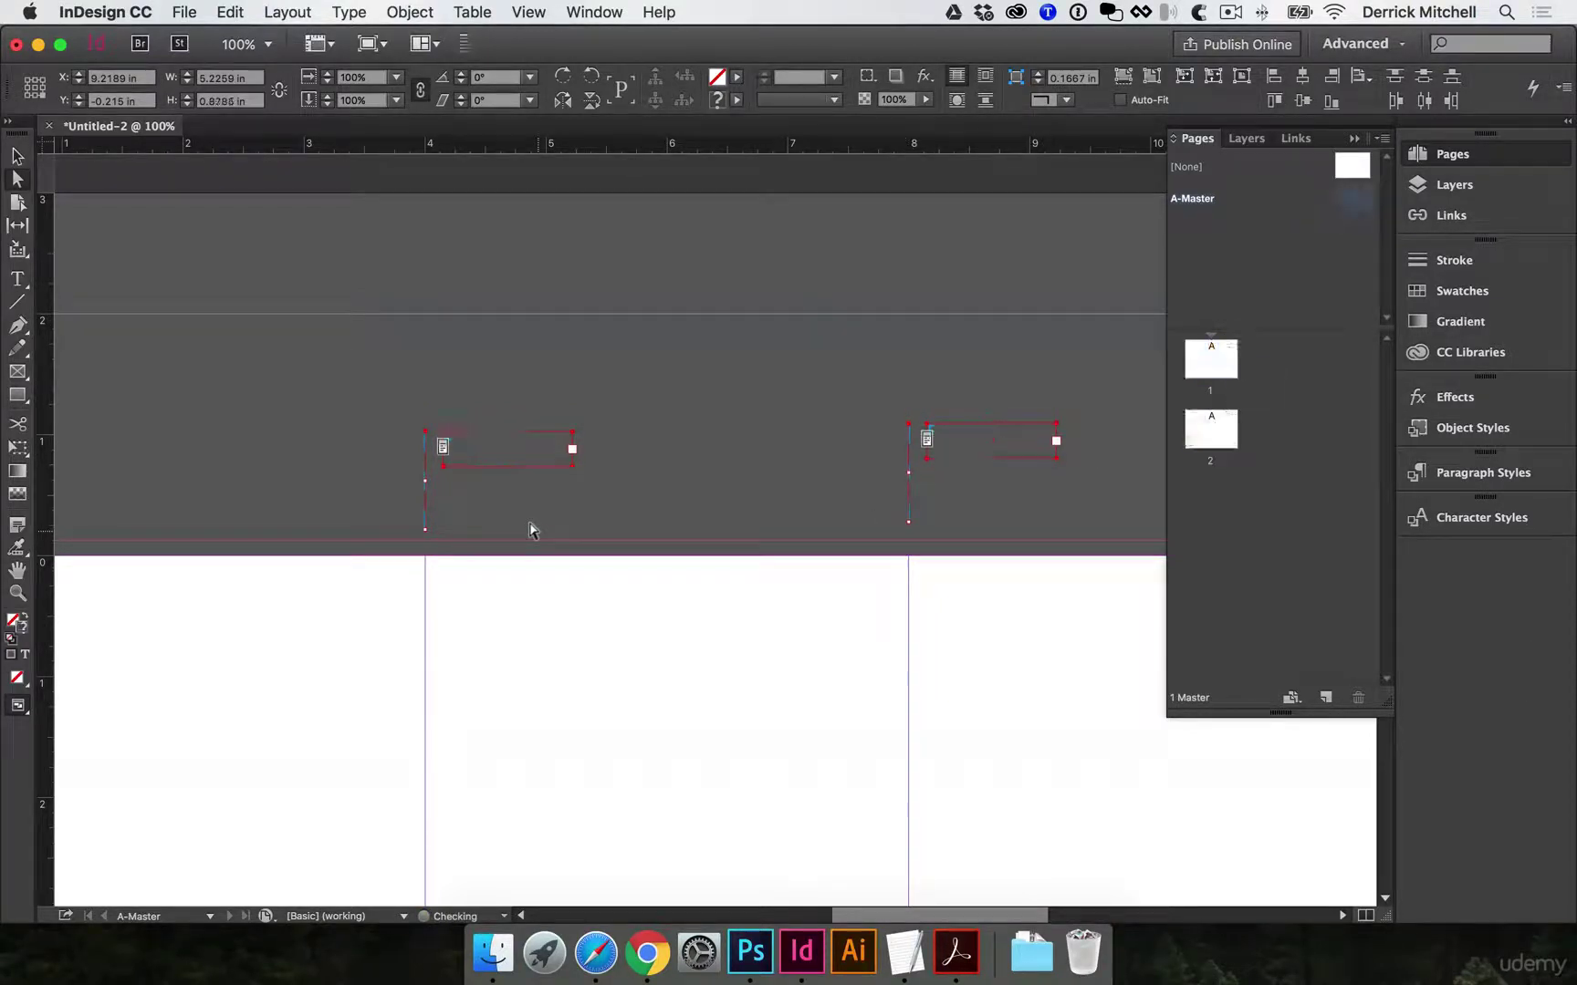
click(671, 448)
key(super+Page_Up)
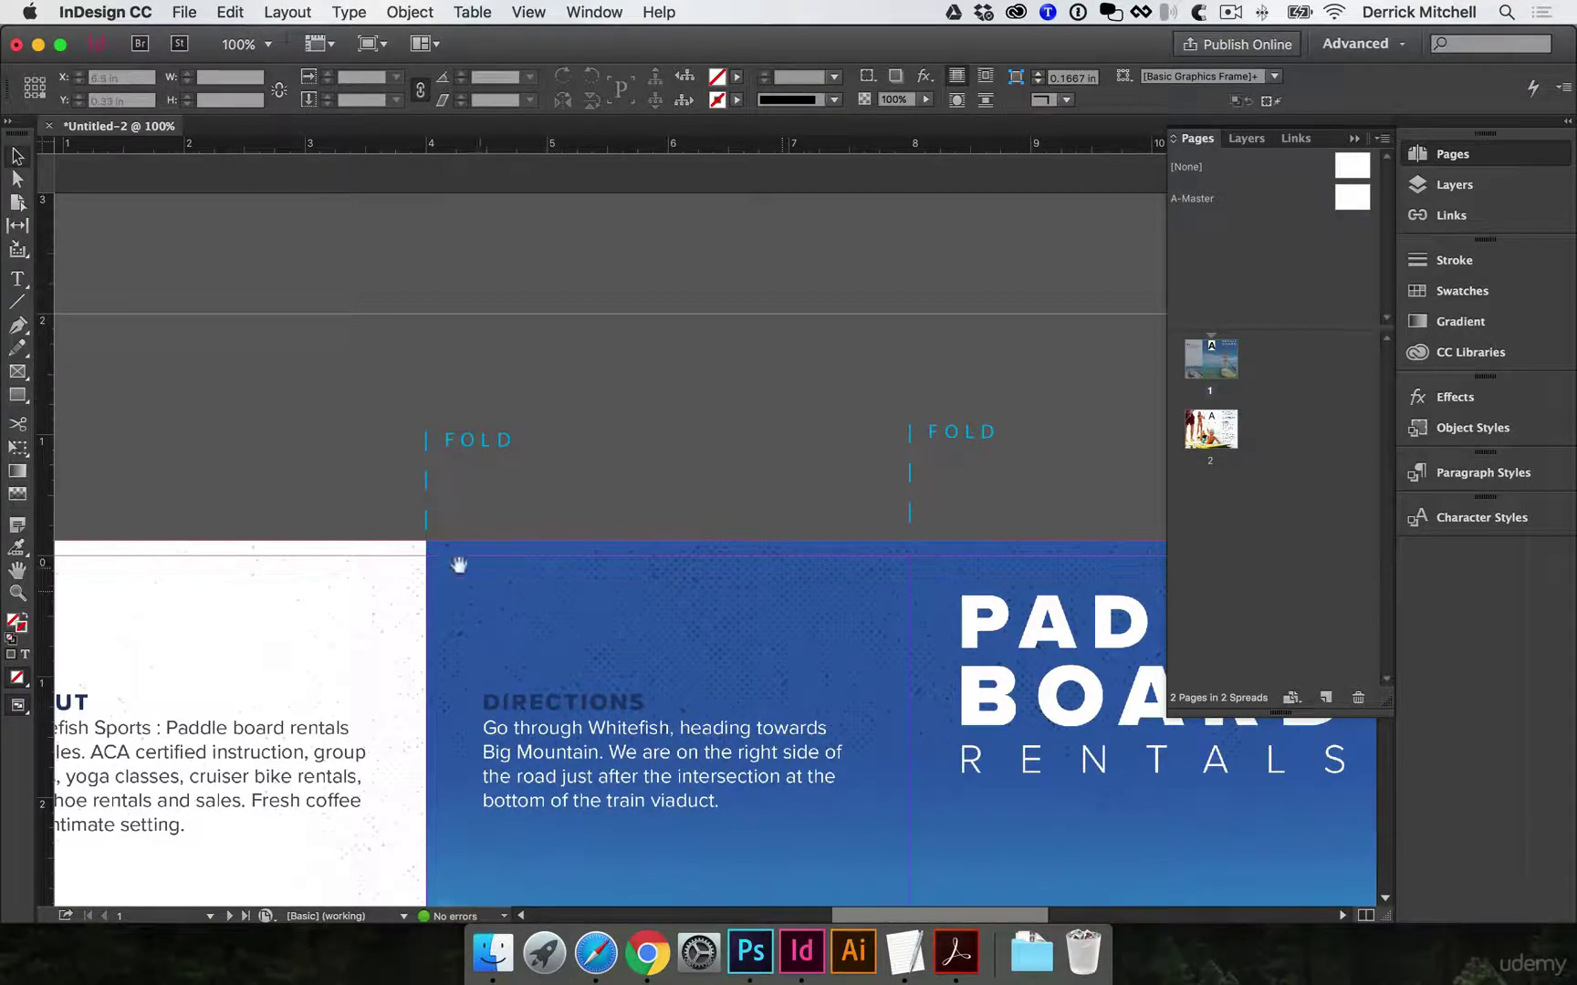
Scroll through pages 1 and 2, zoom out twice, and bring up the save window.
scroll(845, 641, down, 15)
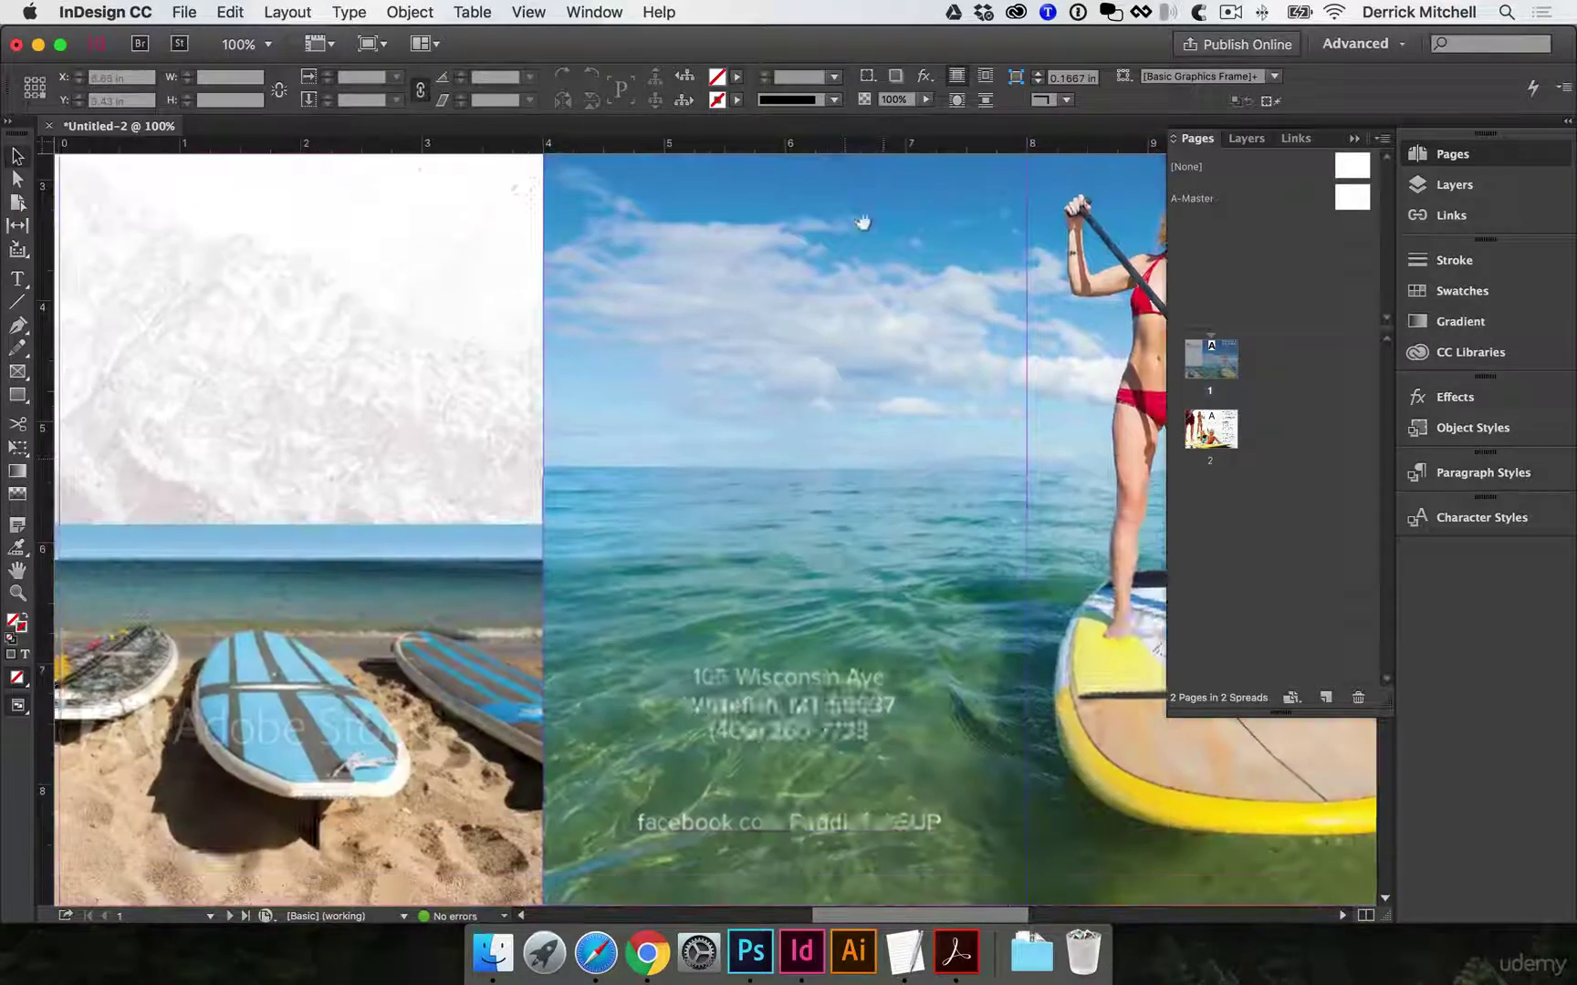
scroll(878, 247, down, 6)
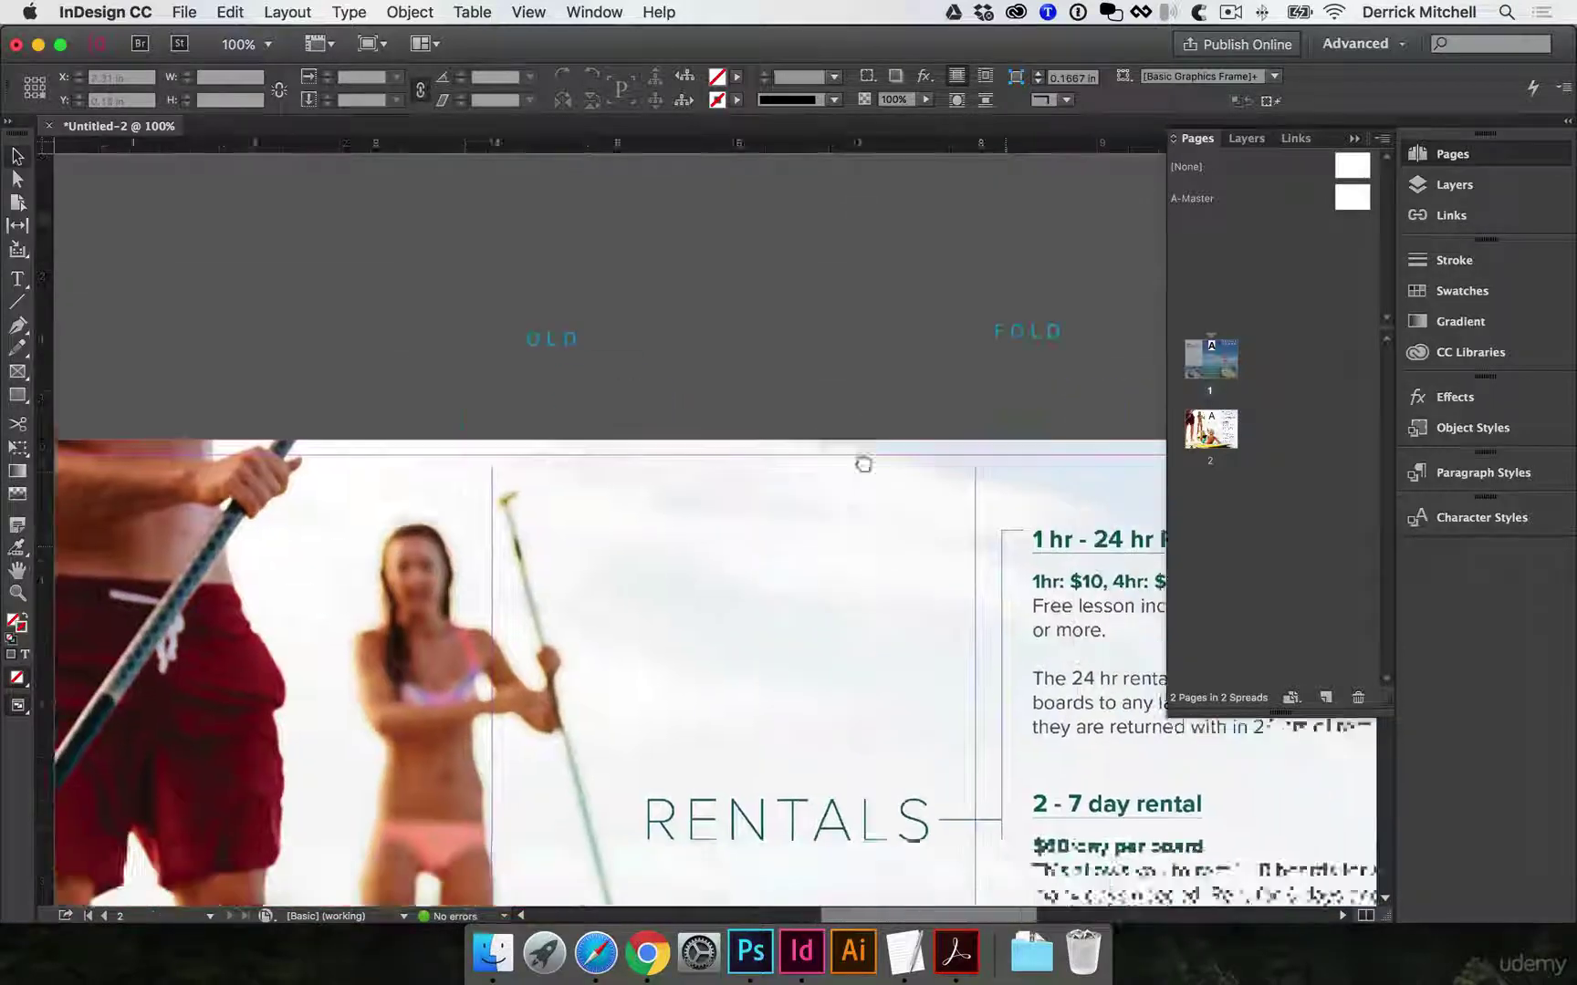
scroll(944, 589, down, 2)
key(super+minus)
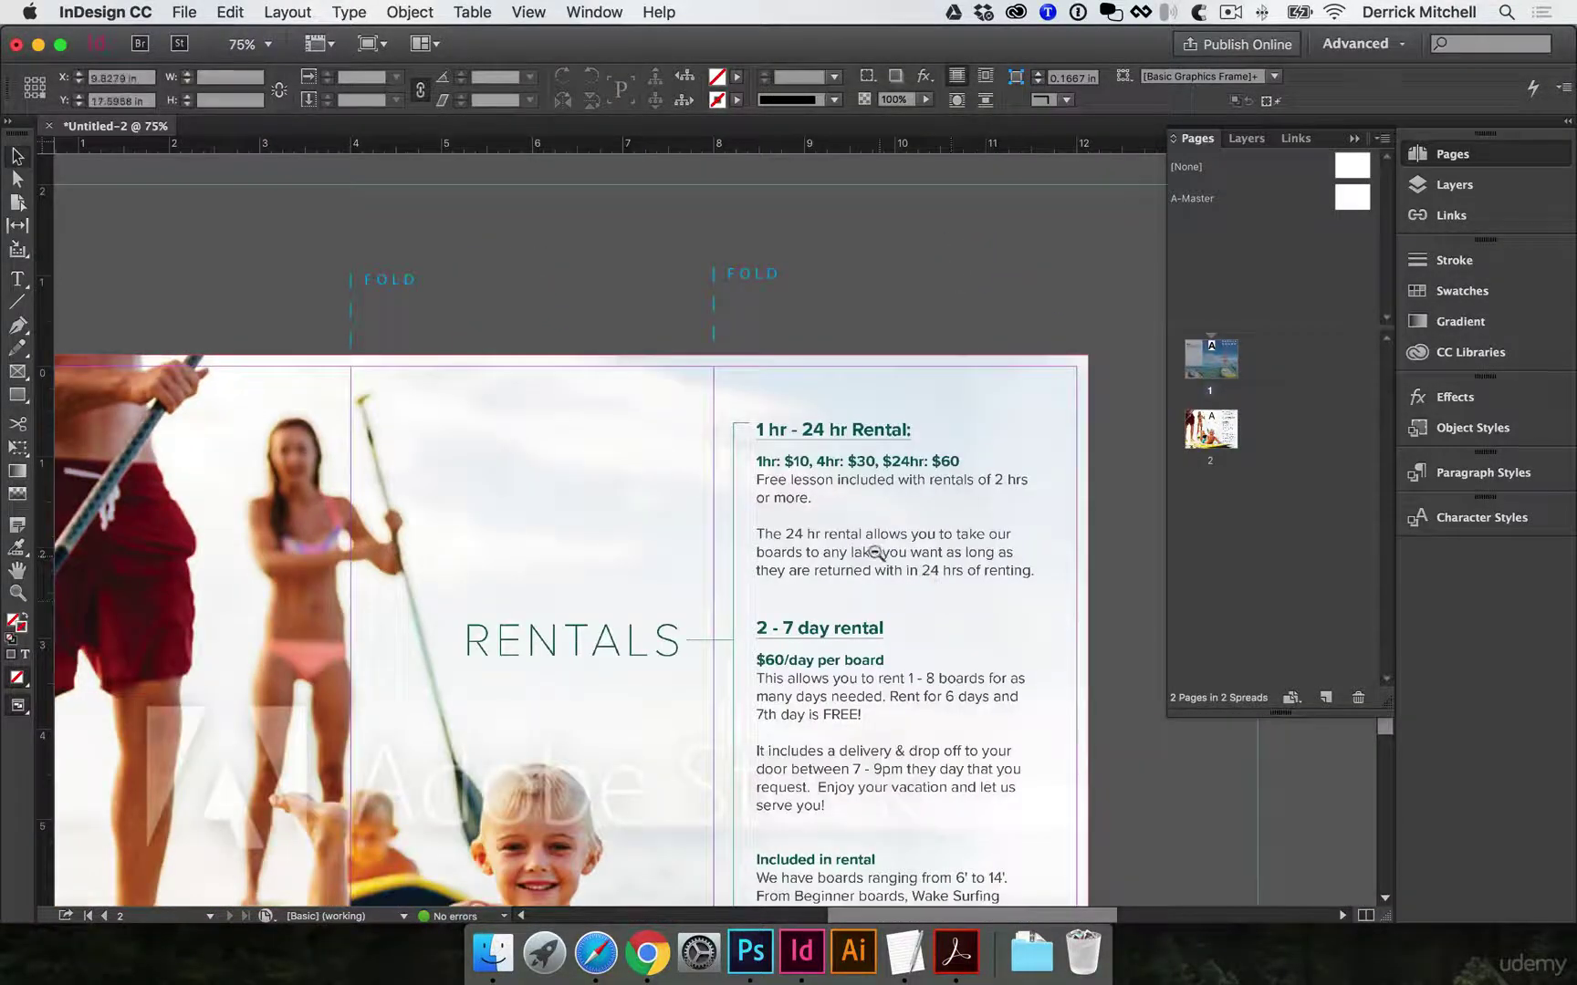
key(super+minus)
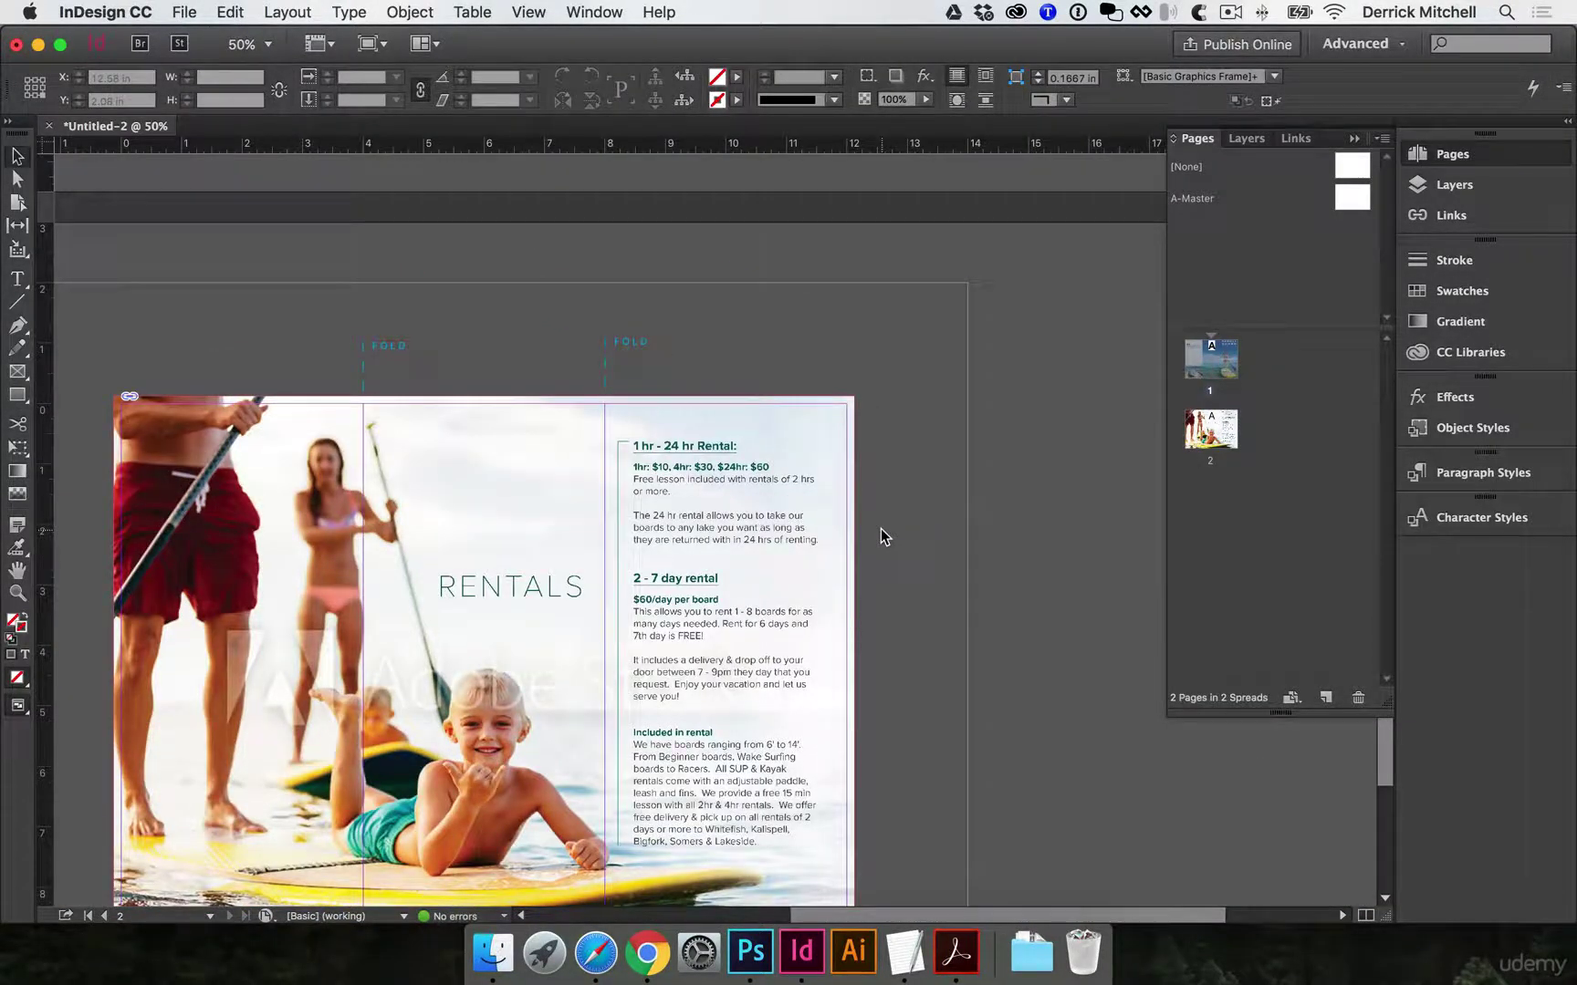
key(super+s)
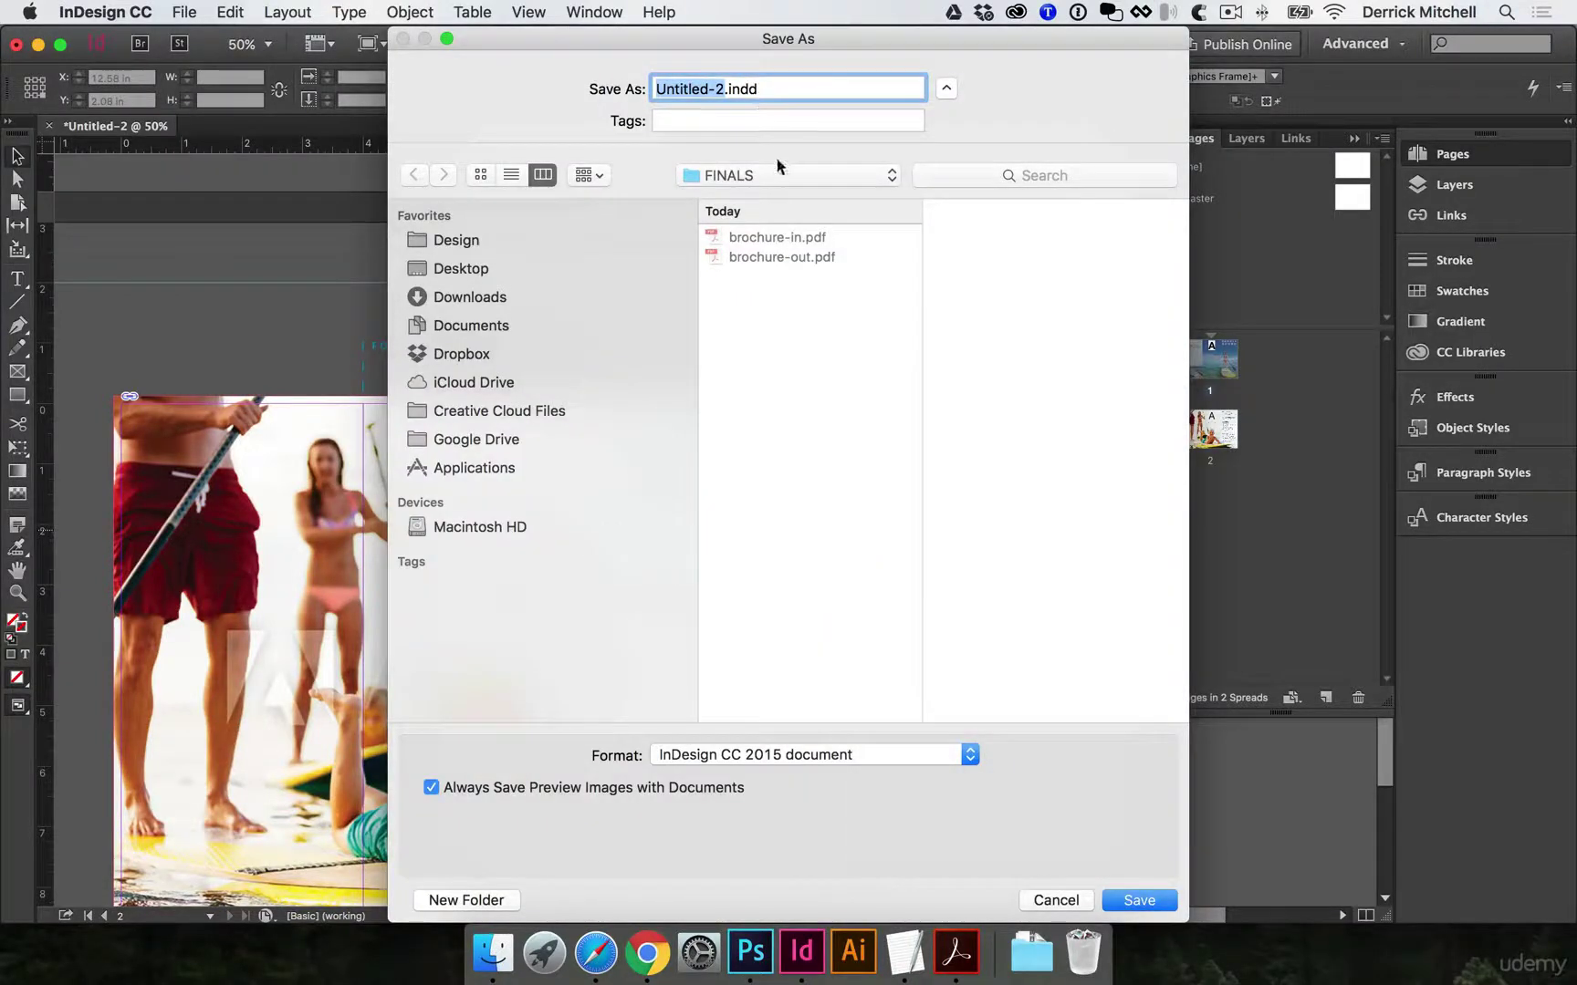
Save the brochure as final-brochure.indd in a new IND folder under SUP brochure > DESIGN FILES.
click(780, 174)
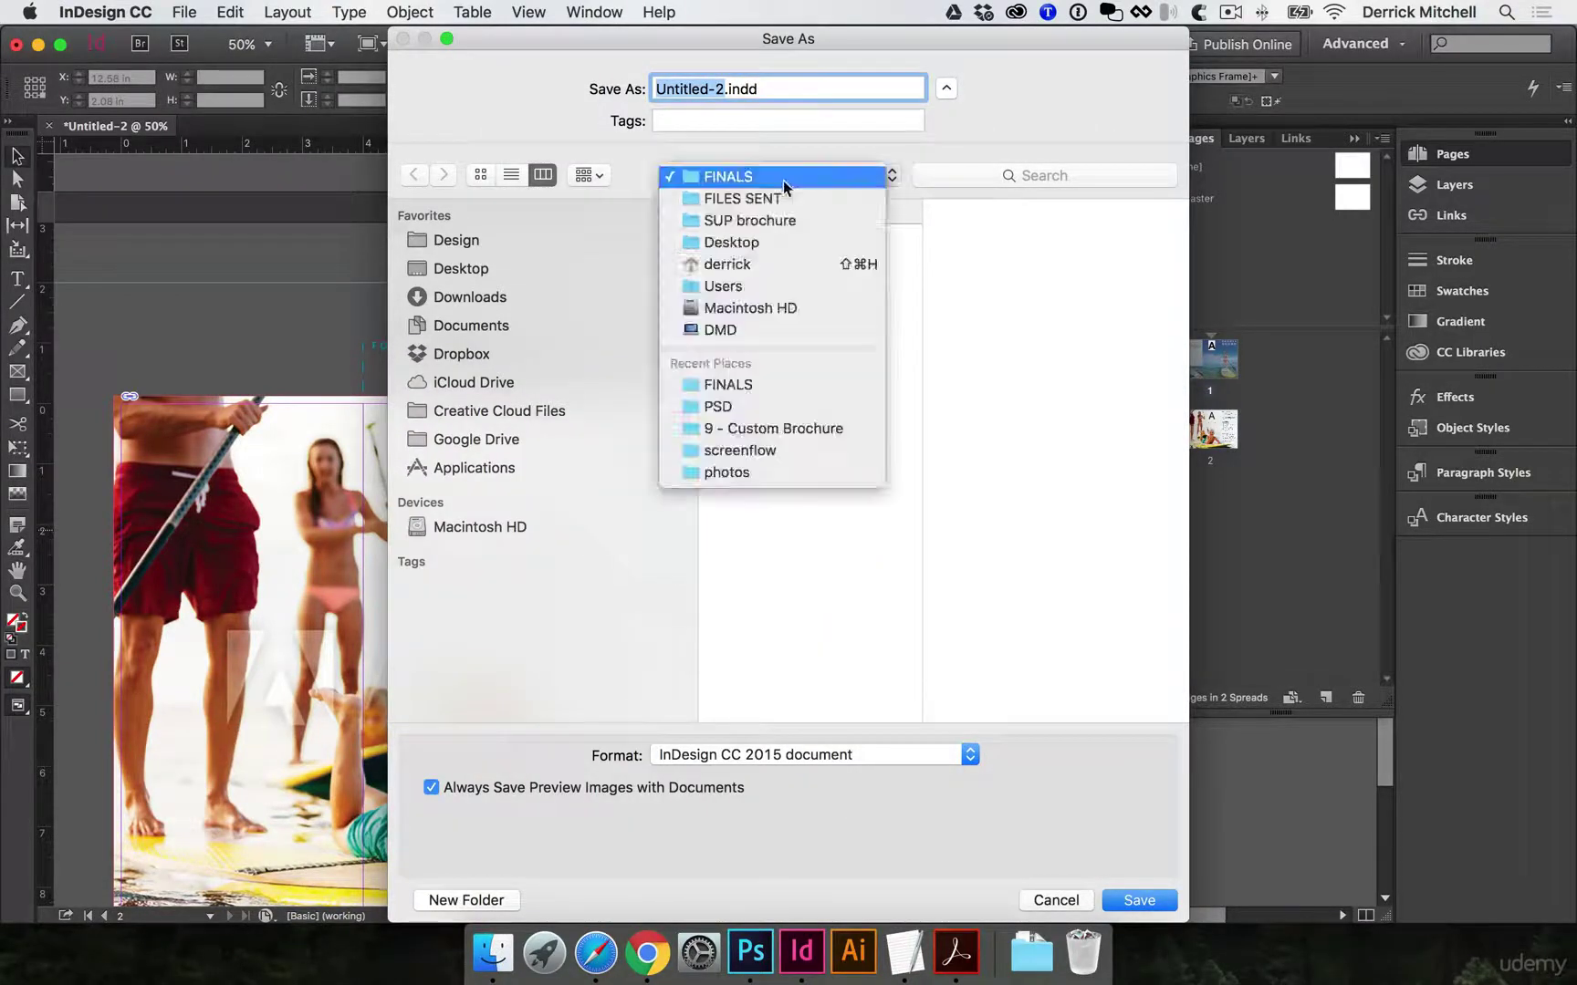
click(805, 228)
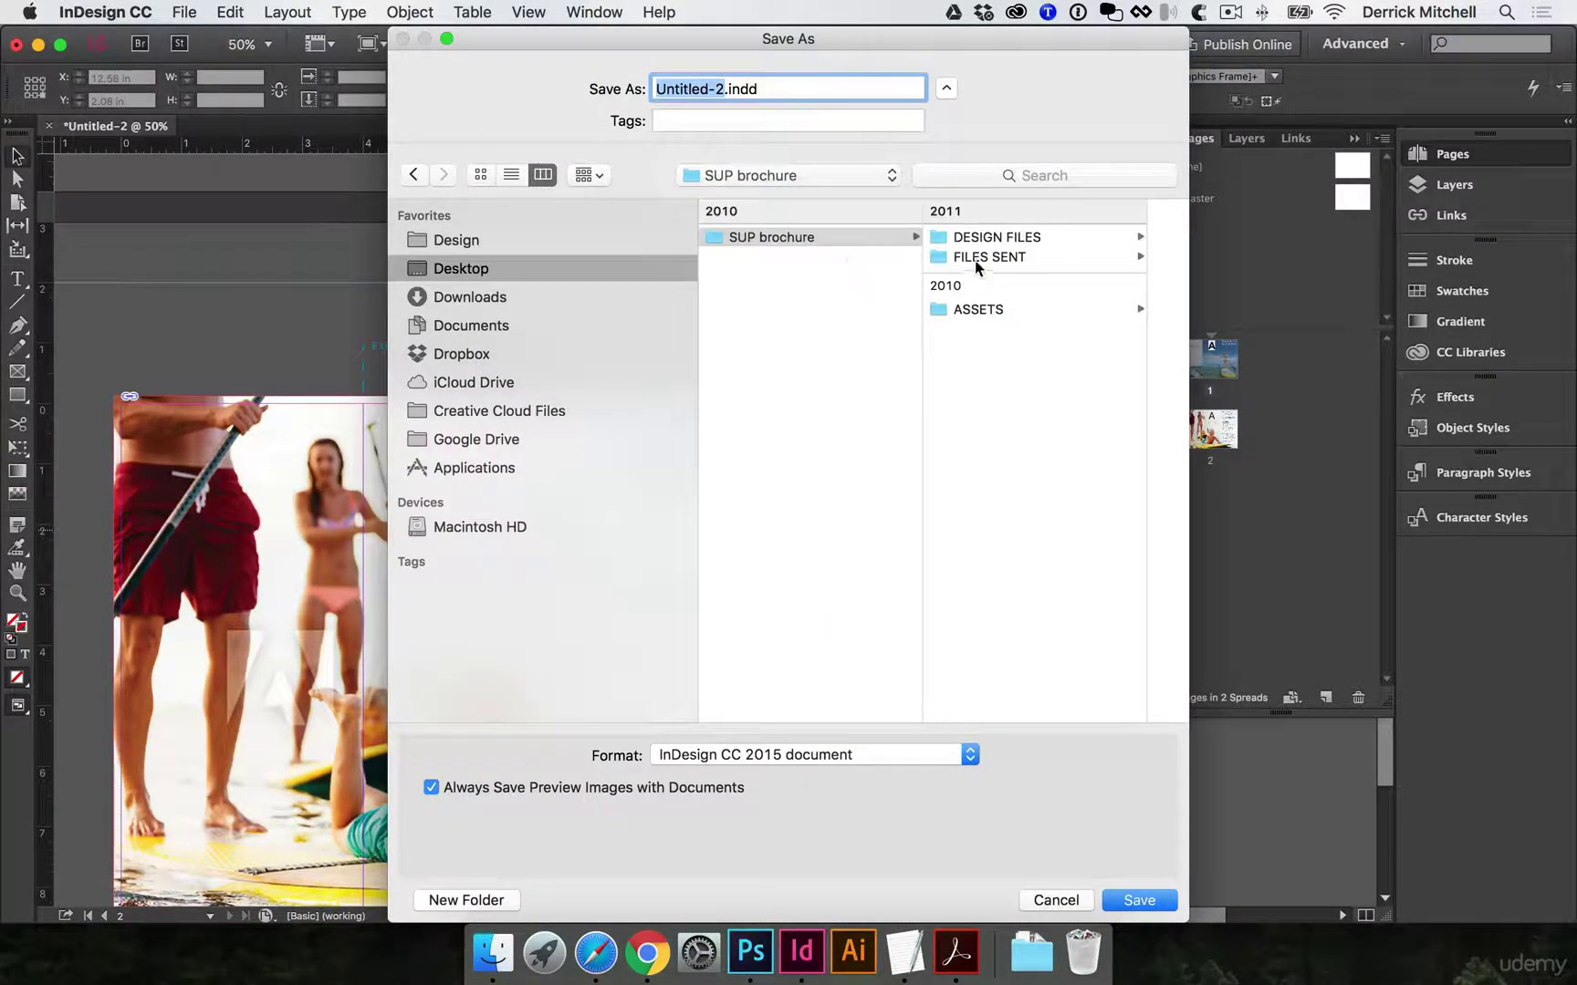
click(996, 239)
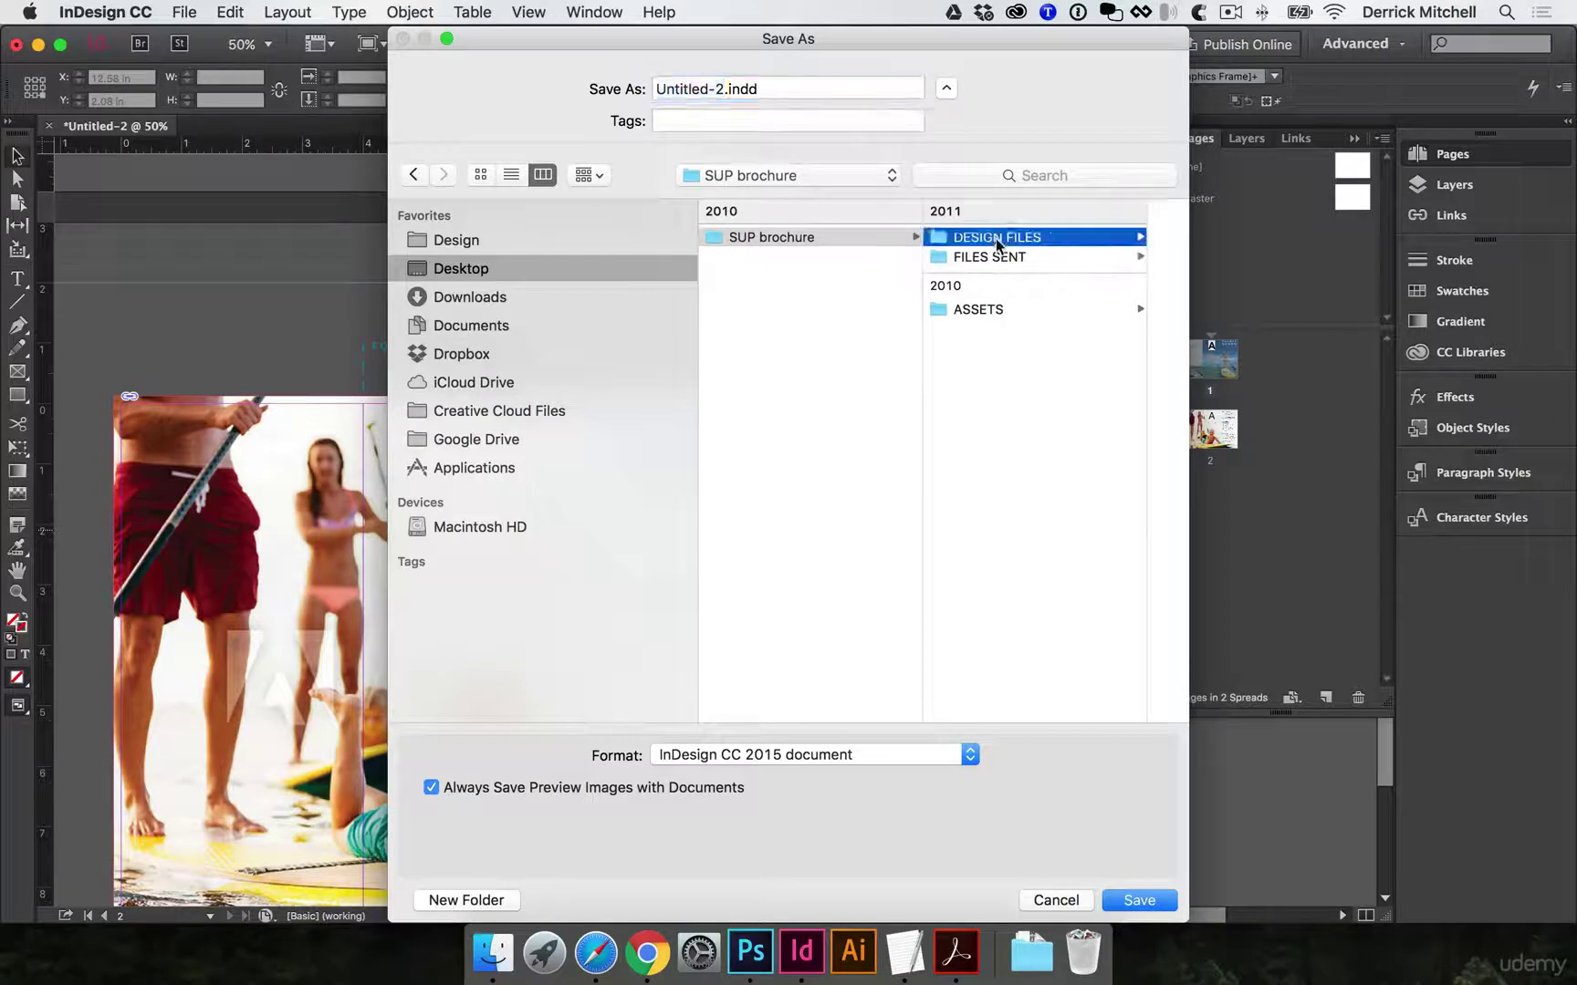
click(482, 901)
text(IND)
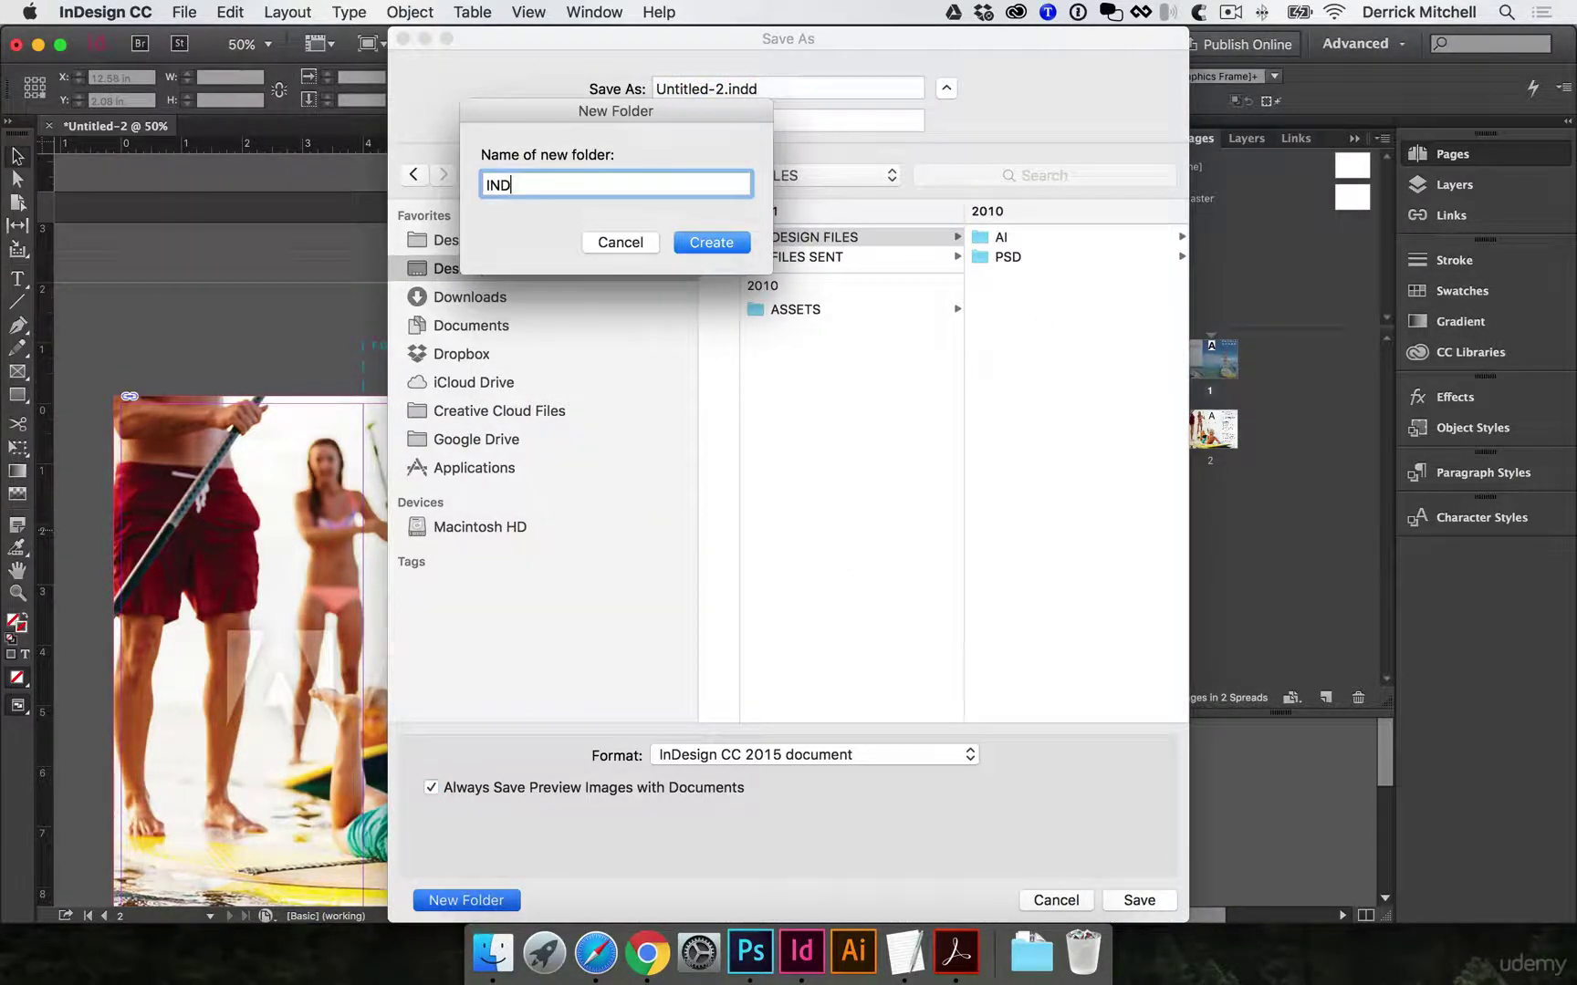
key(Return)
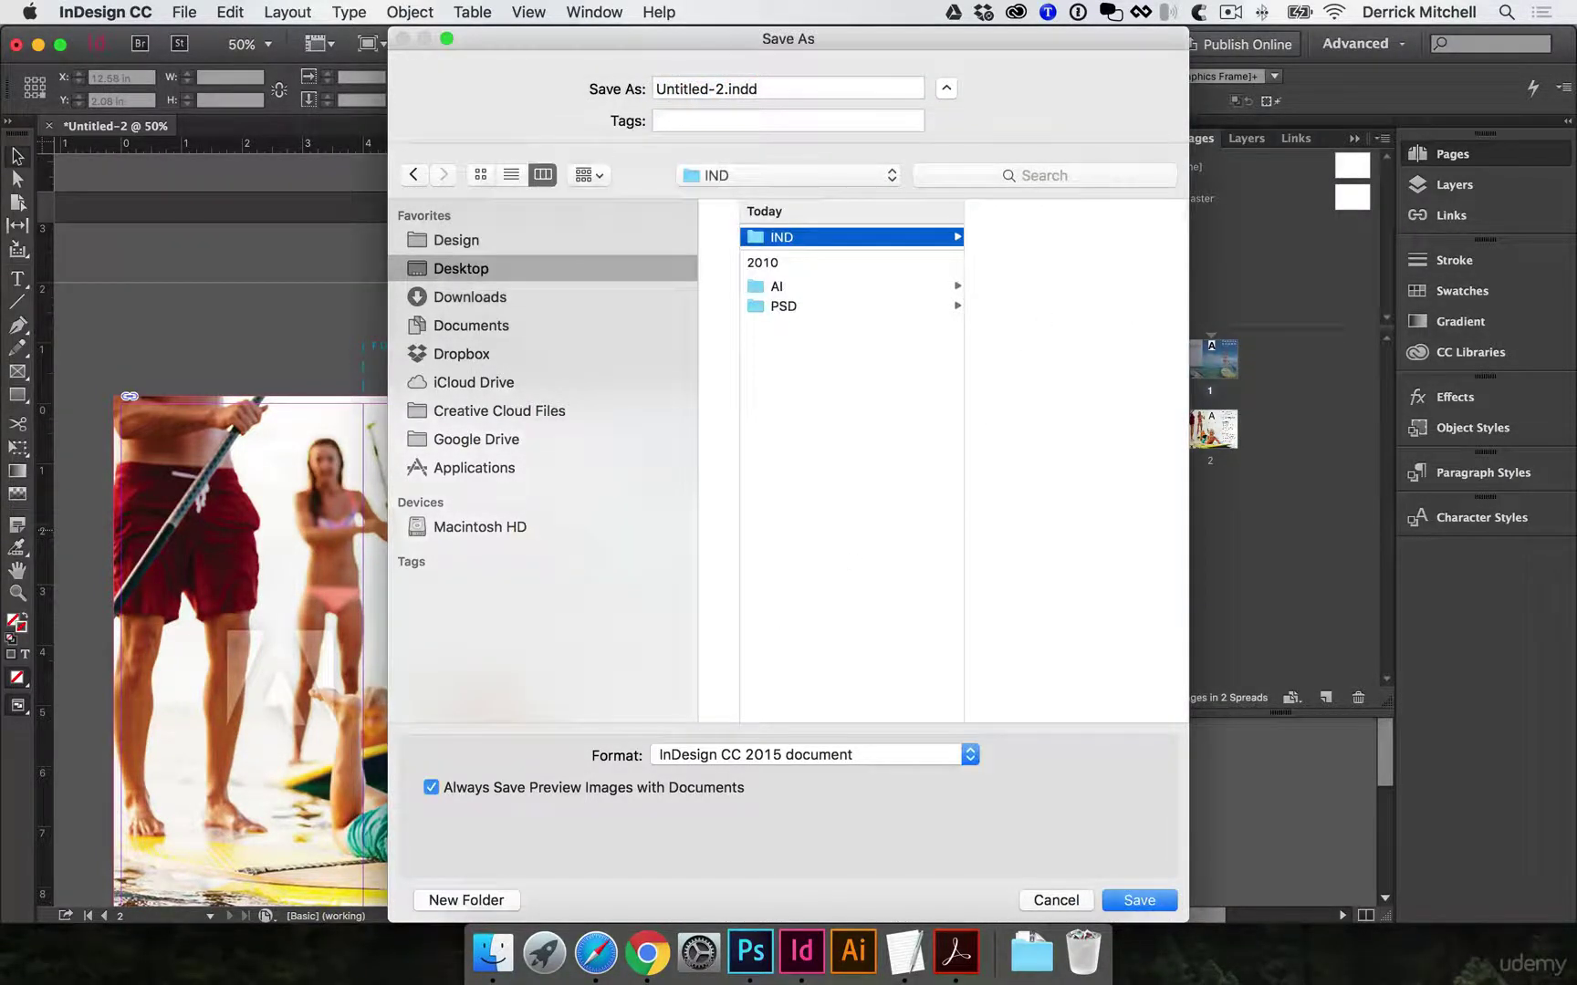
click(721, 89)
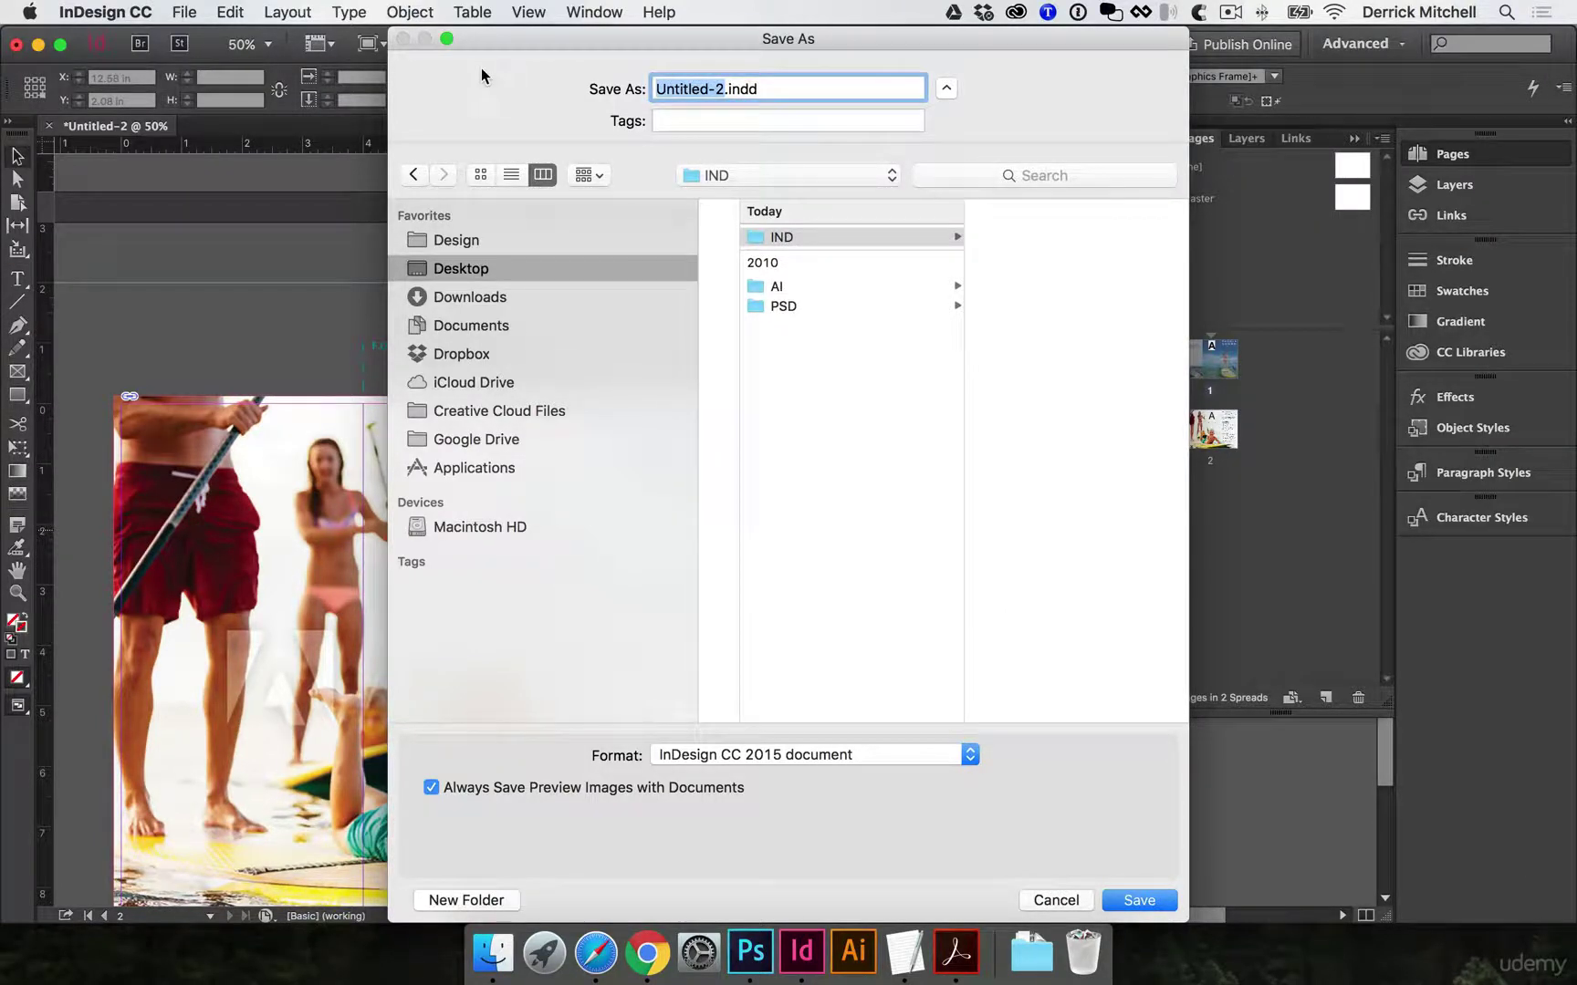
text(final-brochure)
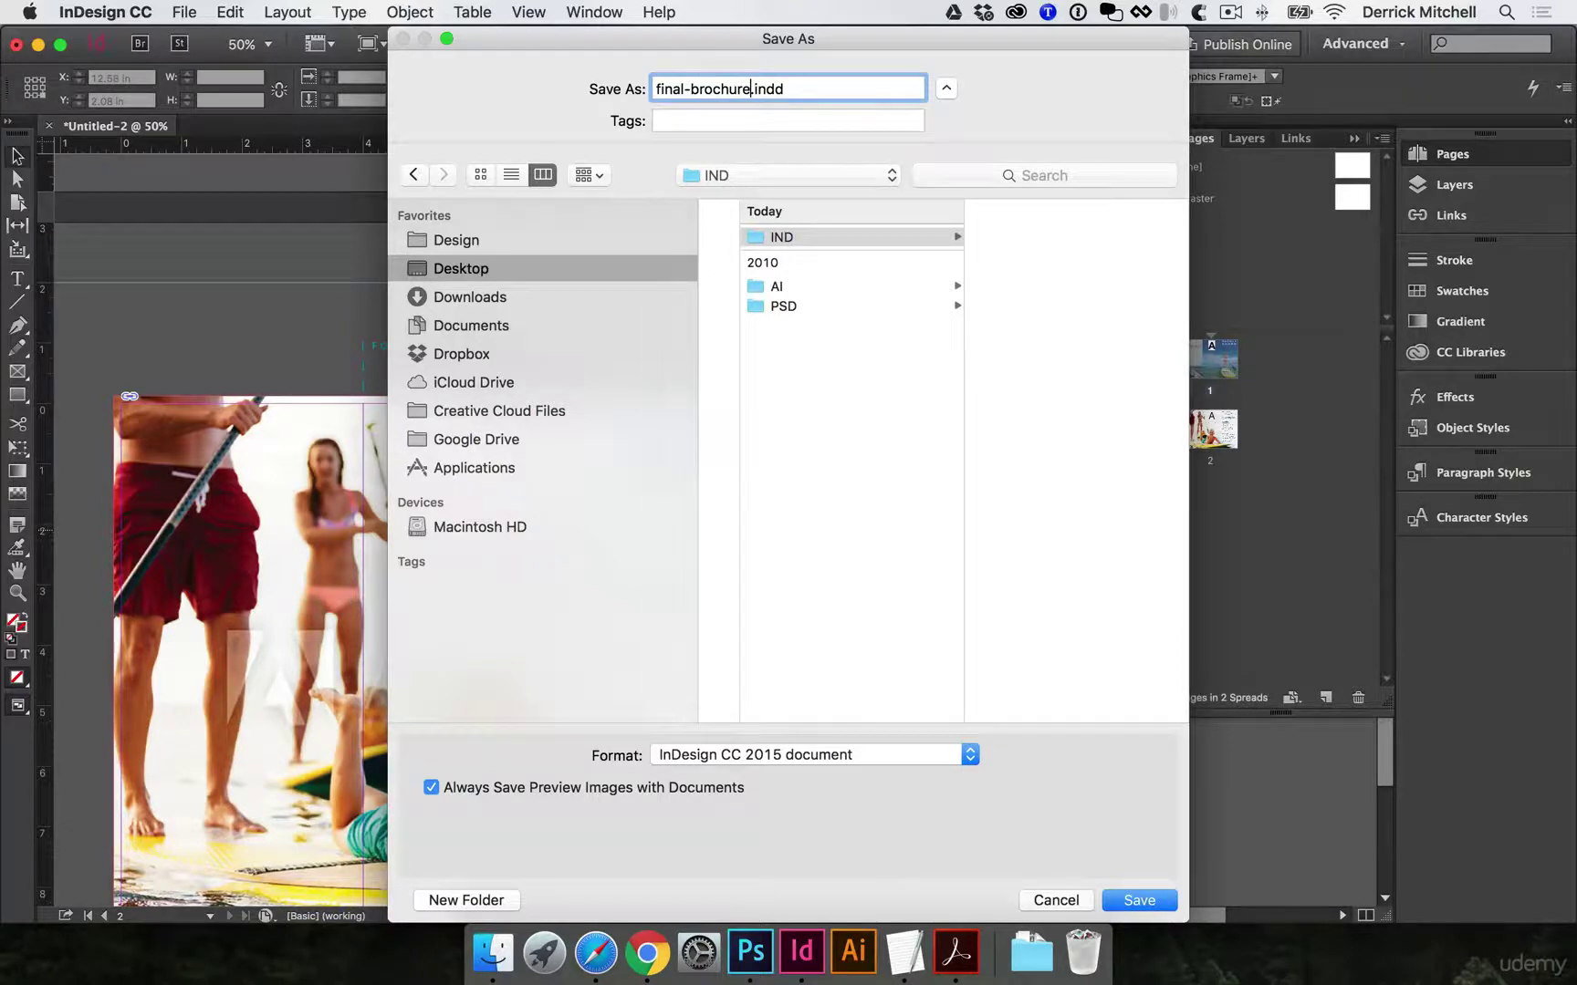
key(Return)
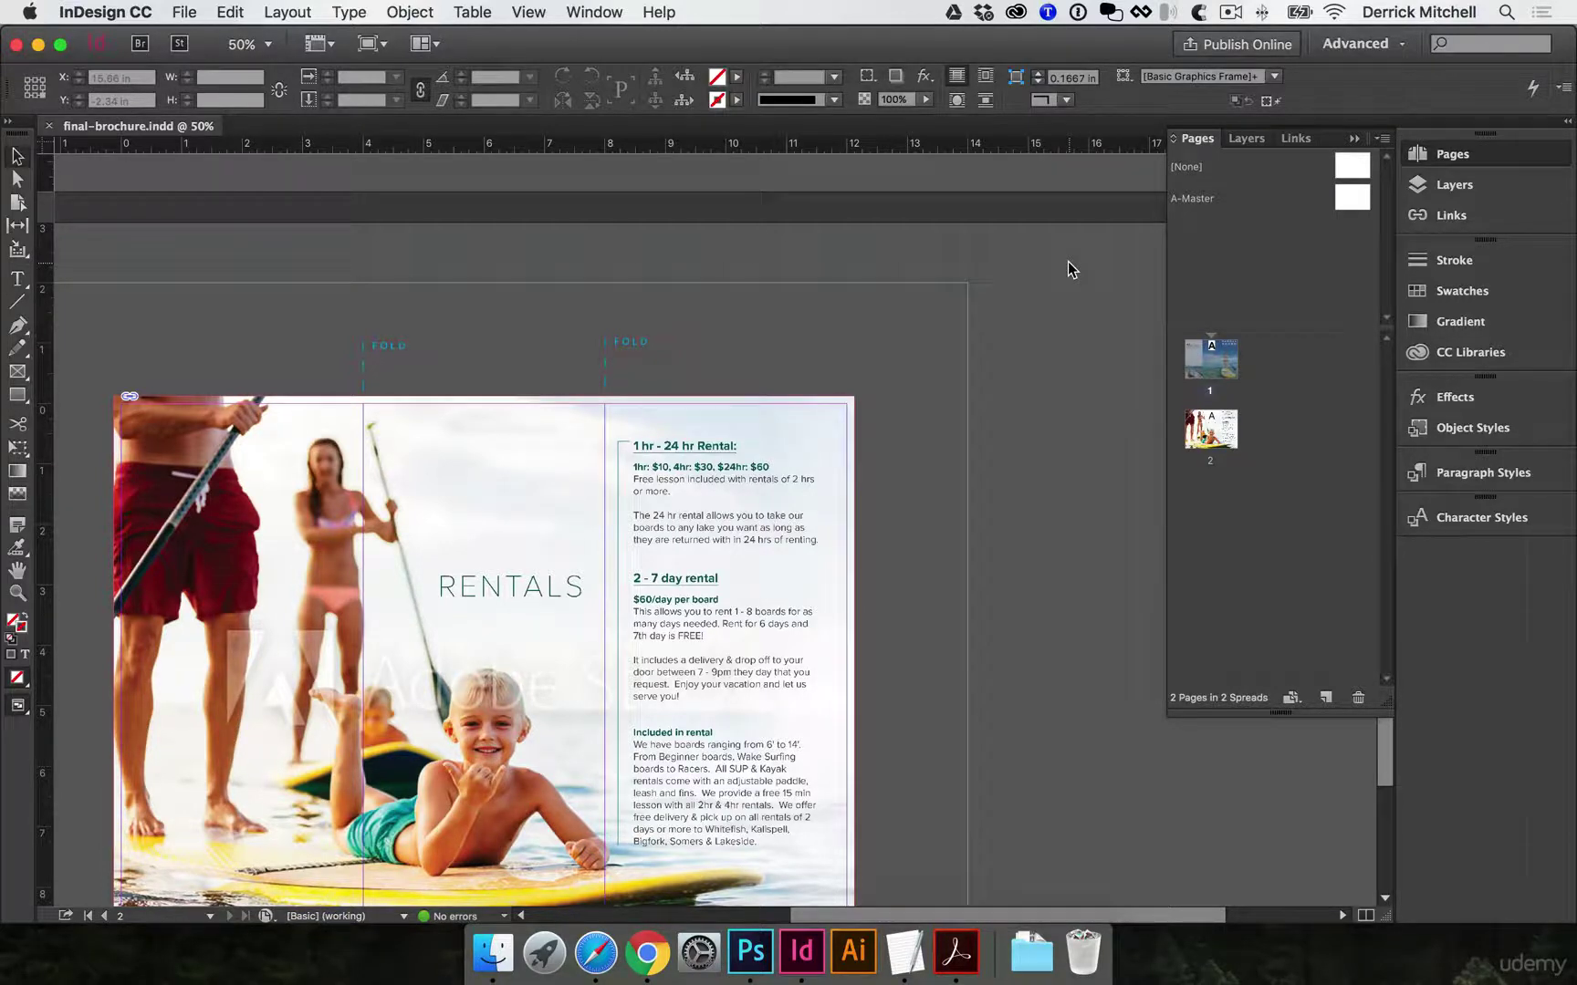
Export the document to SUP brochure > FILES SENT > FINALS as final-brochure-with-guides.pdf.
click(183, 11)
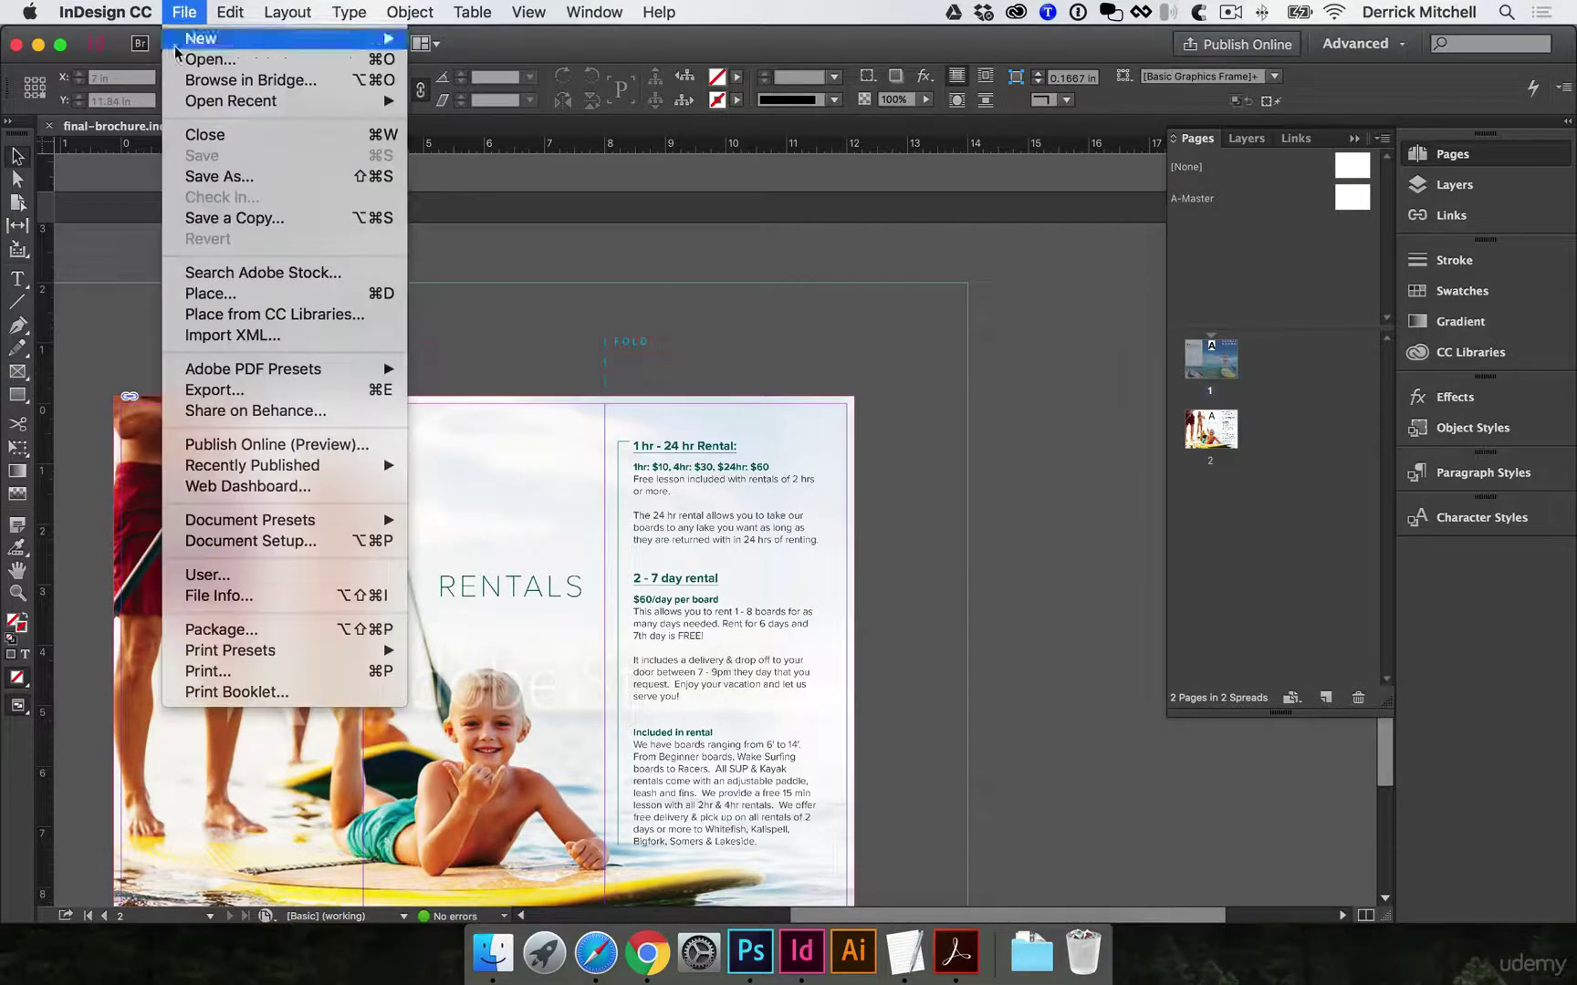
click(271, 386)
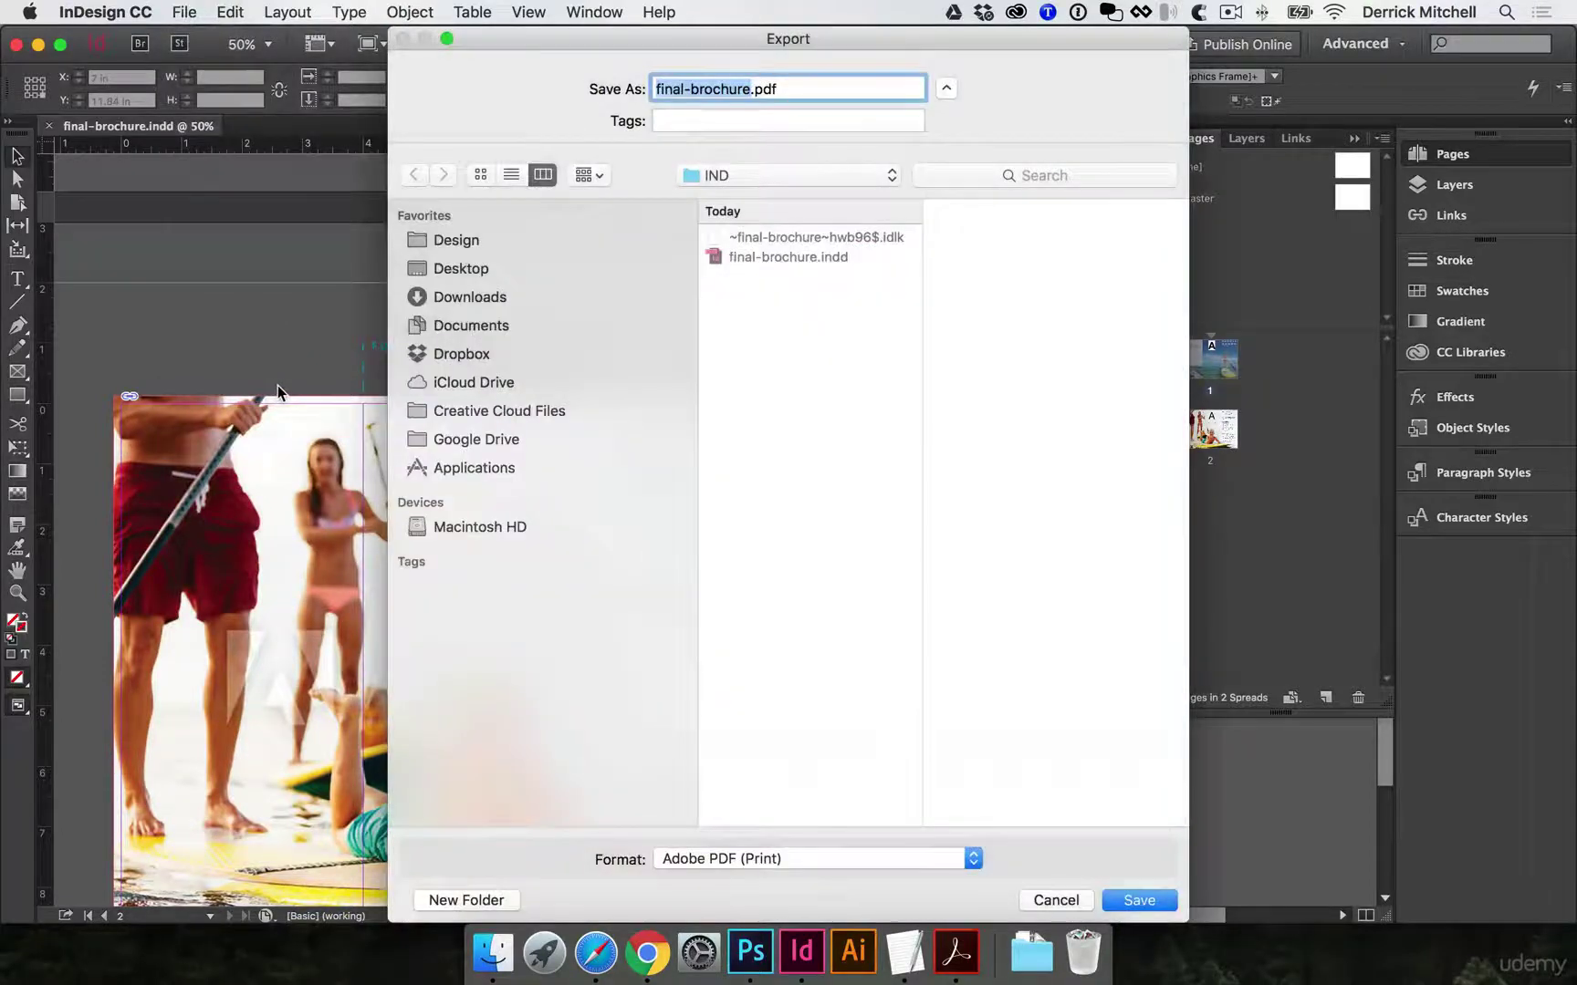
click(827, 179)
click(826, 222)
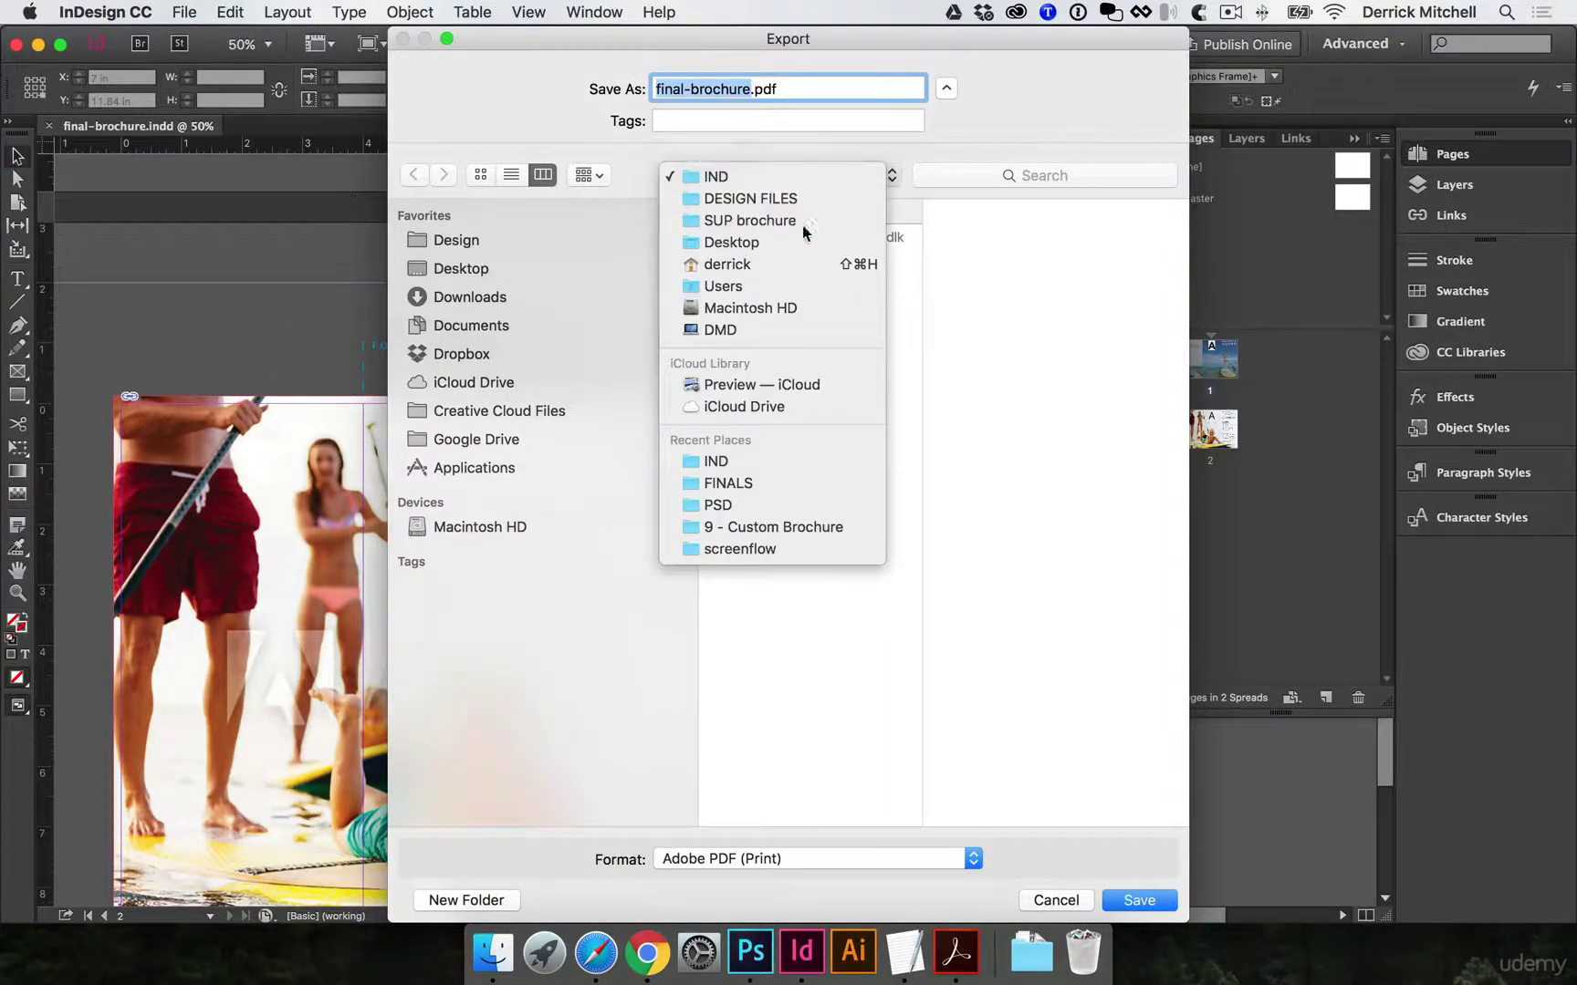
click(1002, 258)
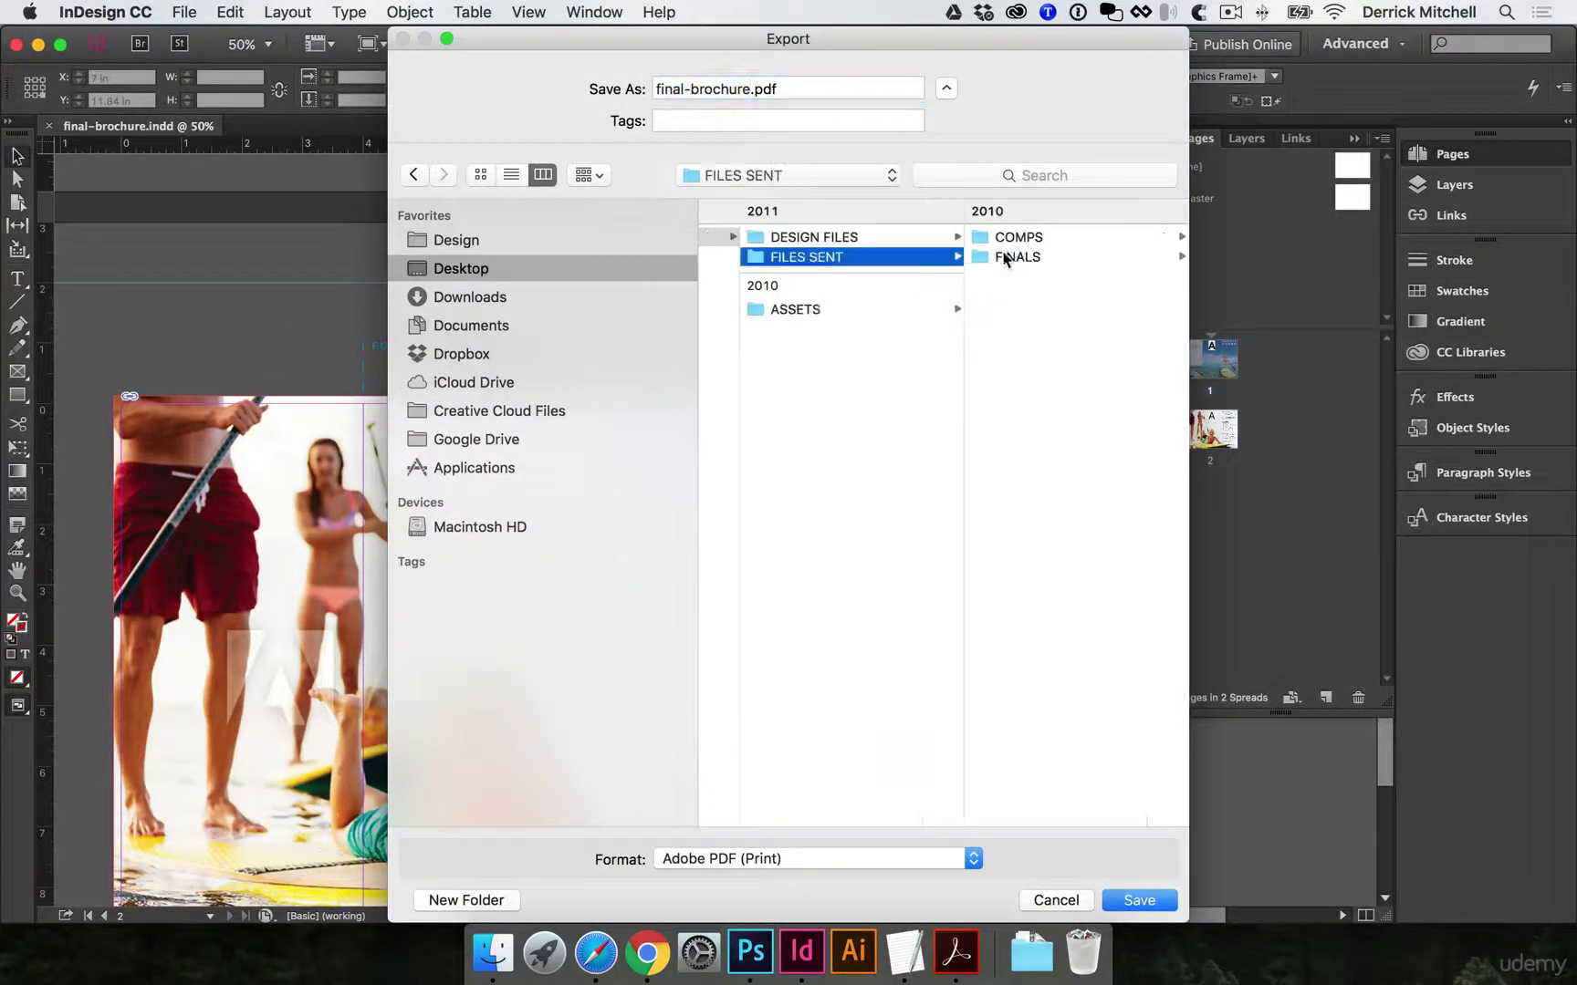
click(1042, 254)
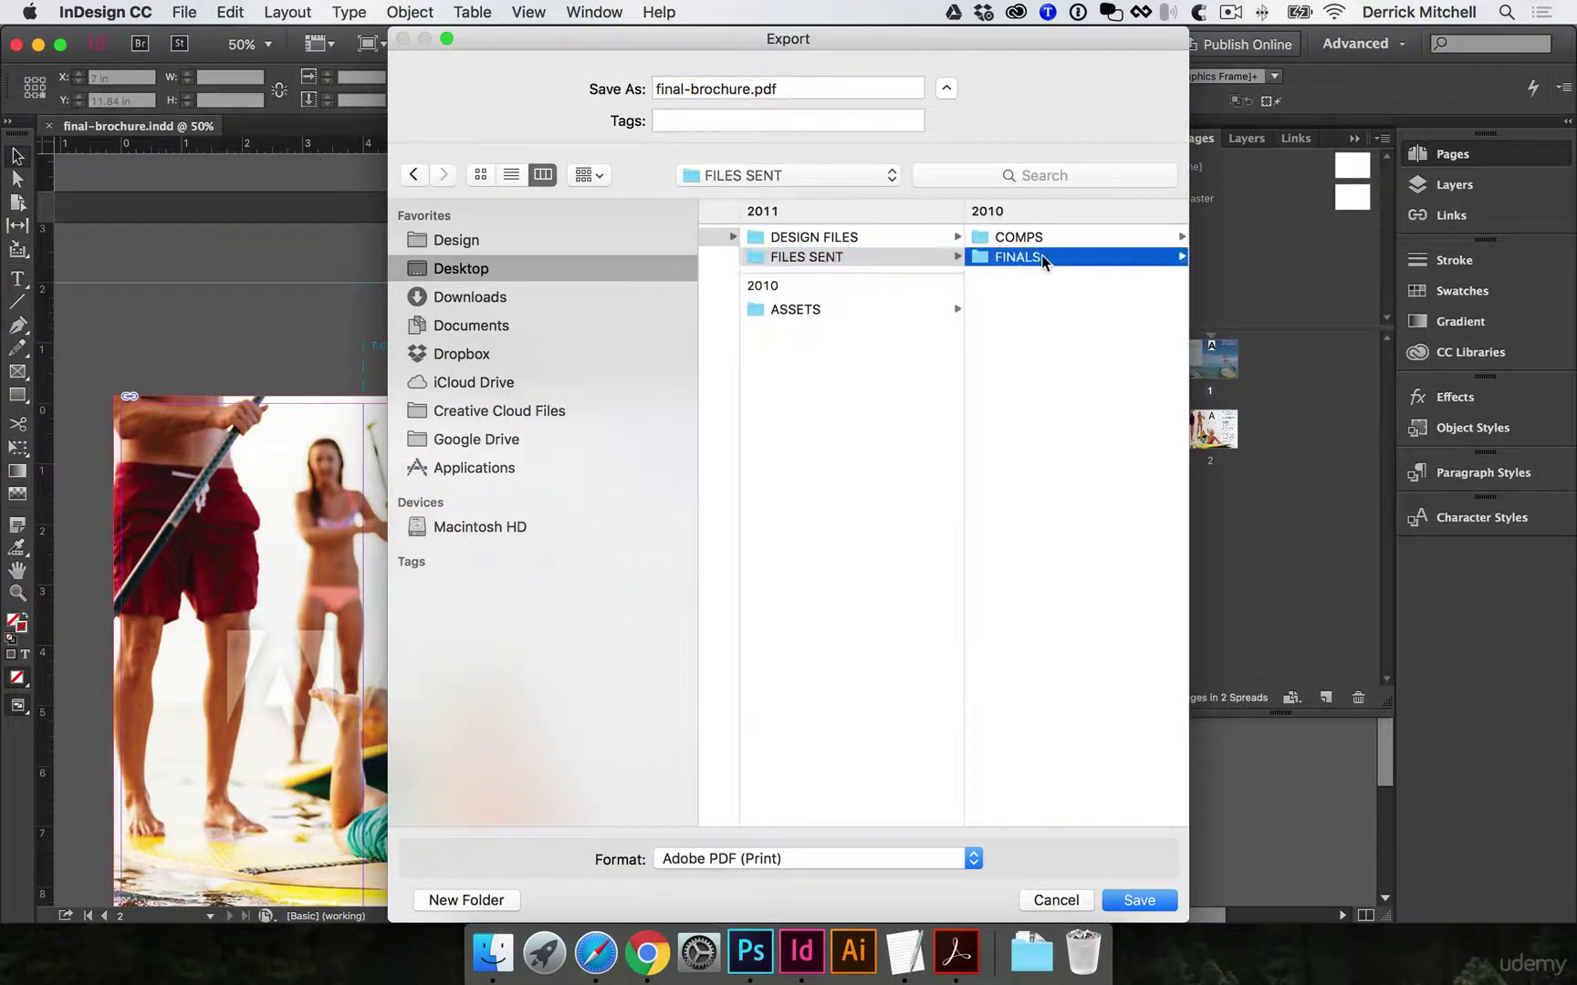
click(748, 88)
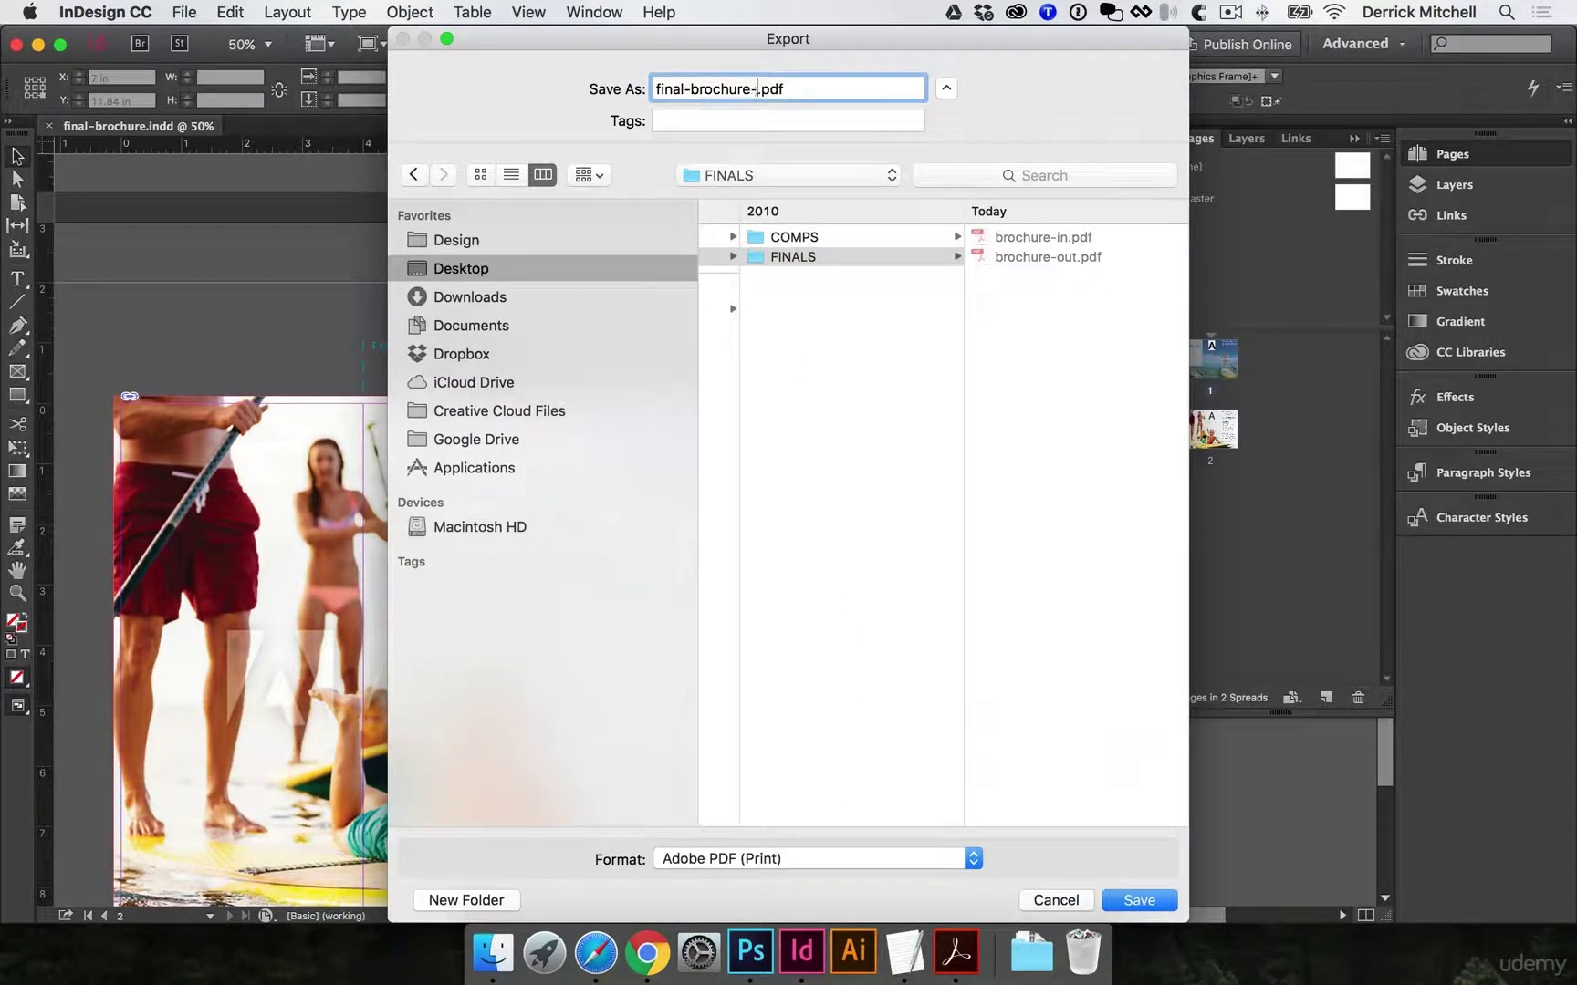
text(with-guides)
Confirm the PDF name, then enable All Printer's Marks, document bleed (0.125 in) and Include Slug Area.
click(1131, 900)
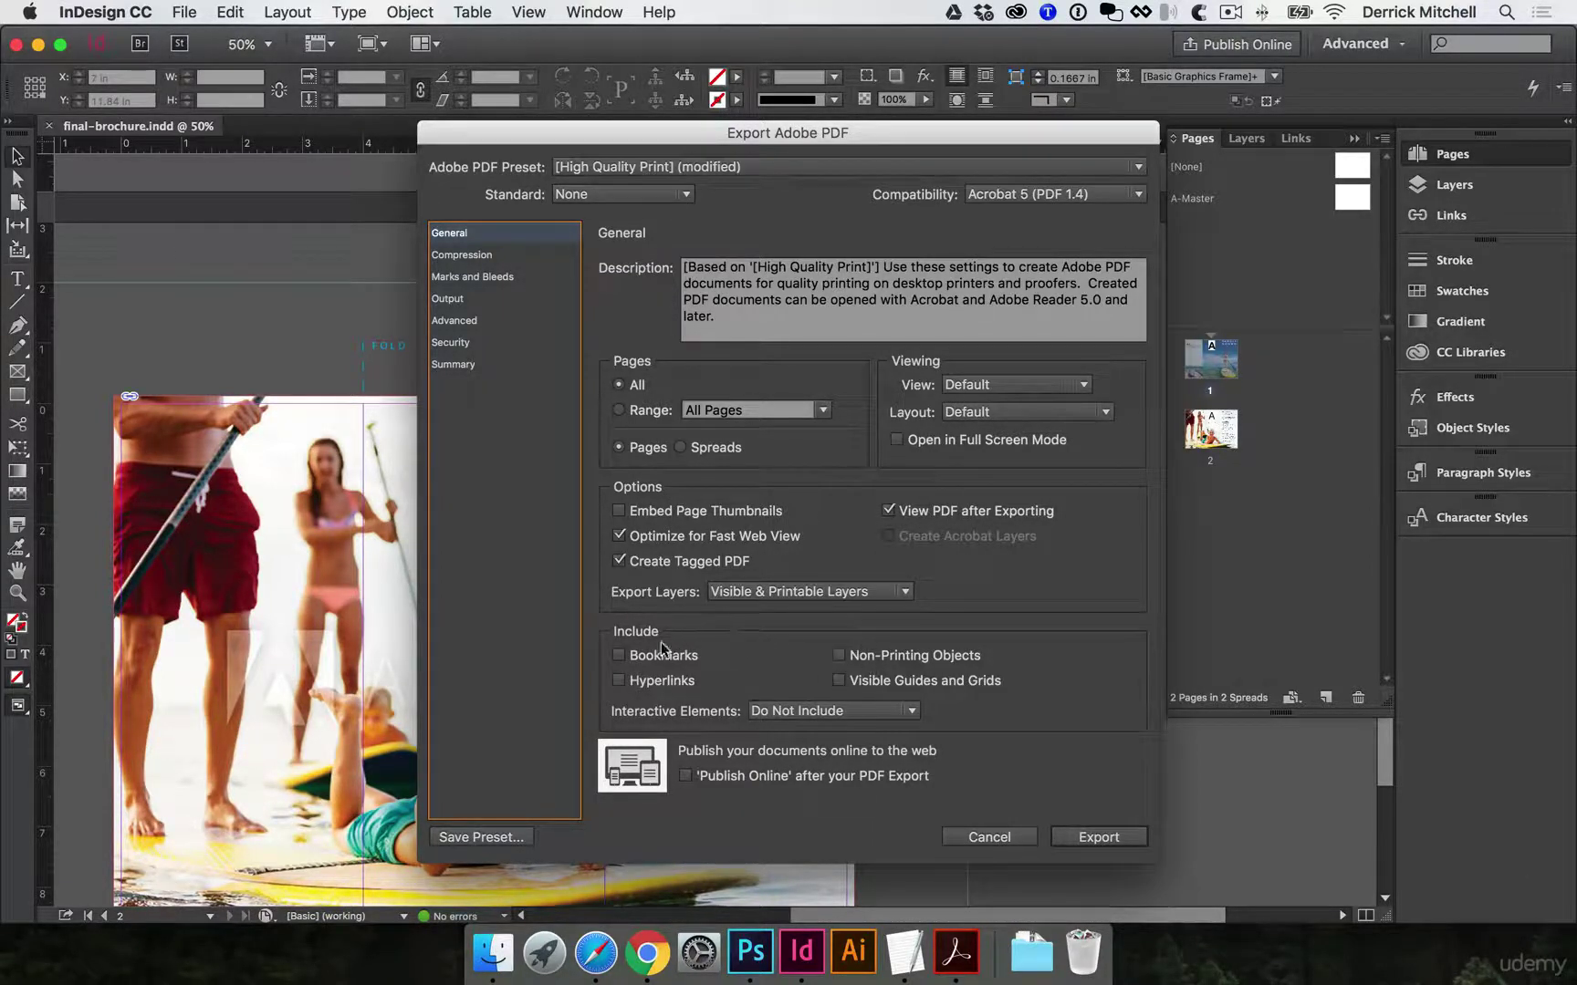
click(491, 265)
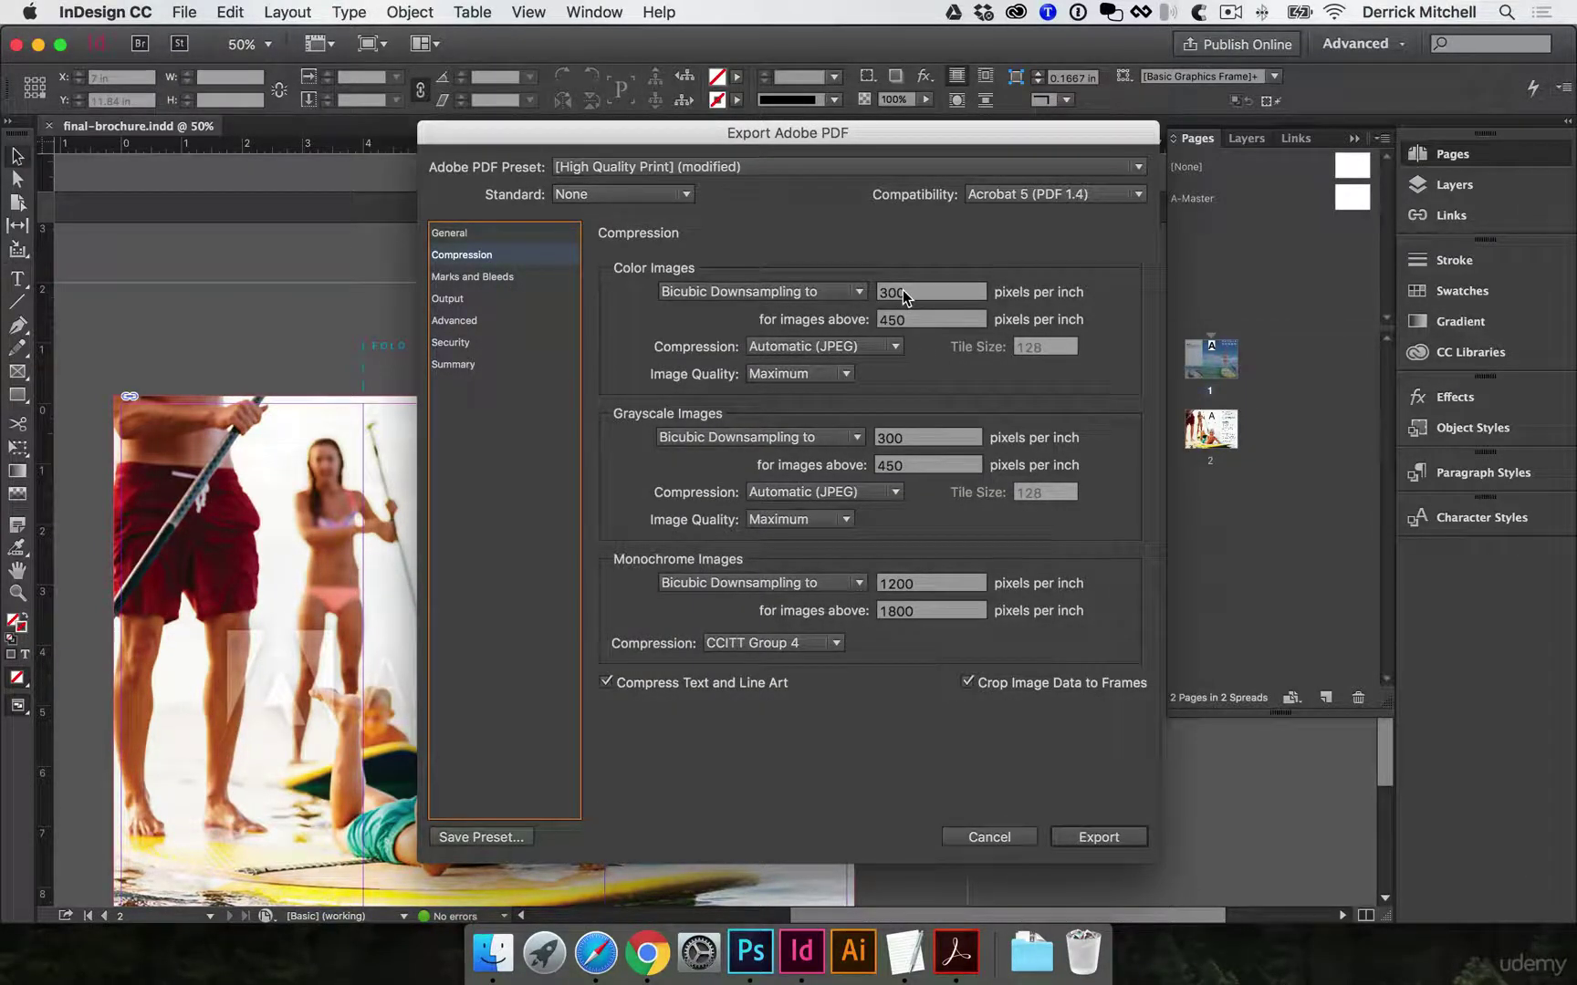
click(491, 285)
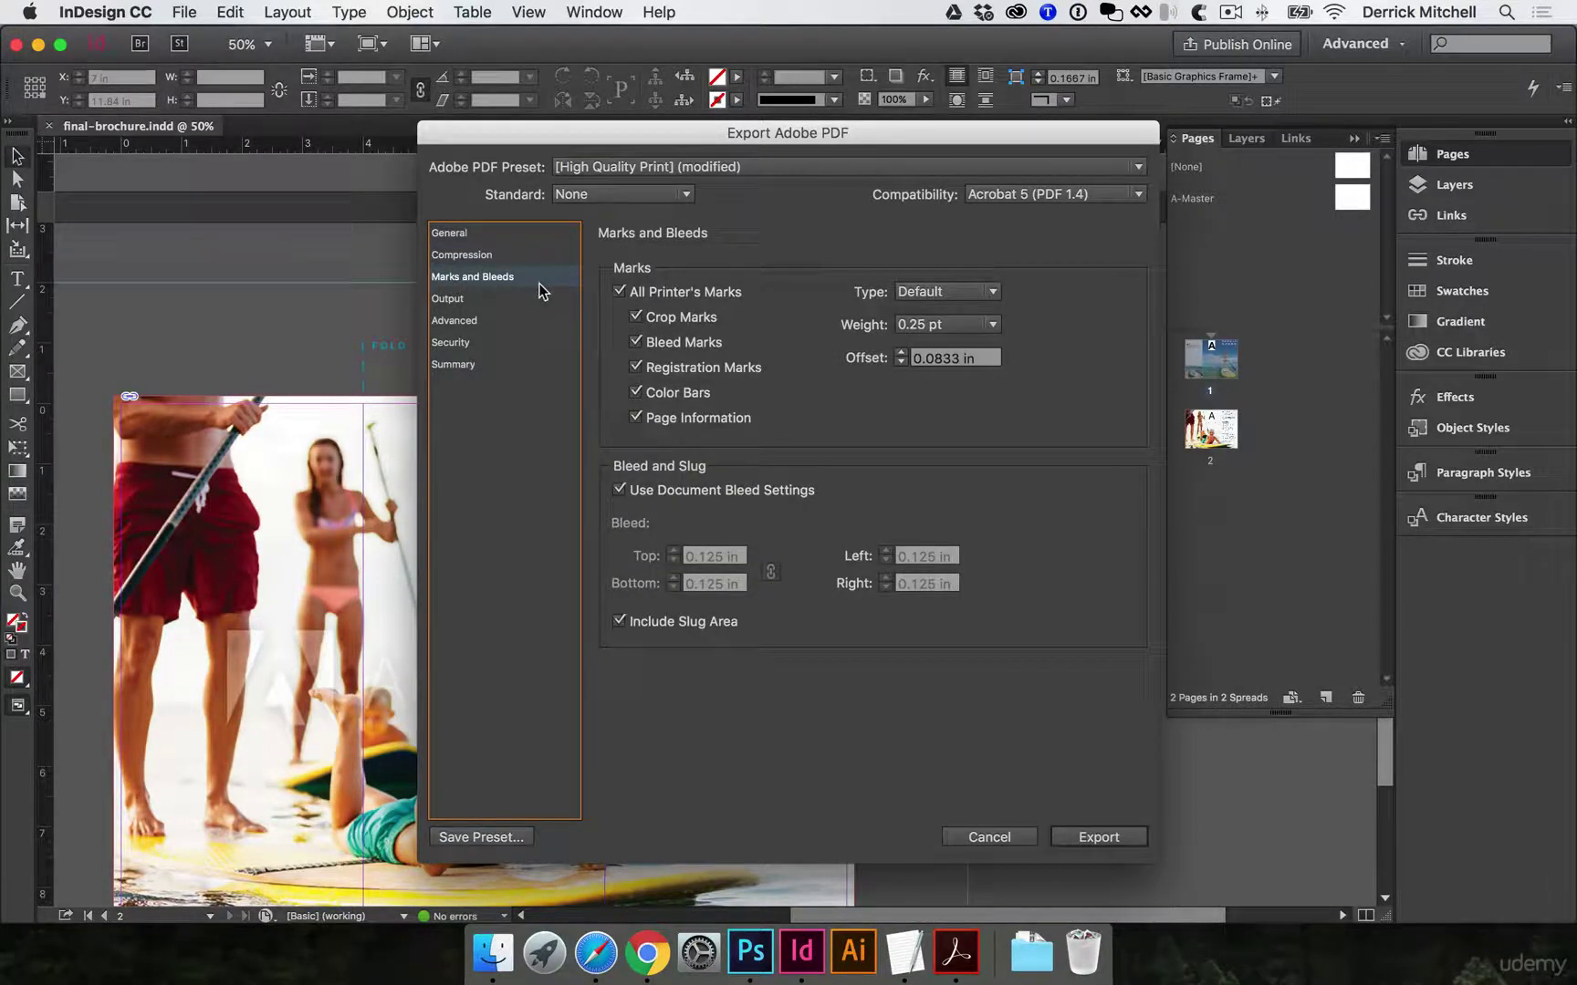
click(620, 292)
click(620, 293)
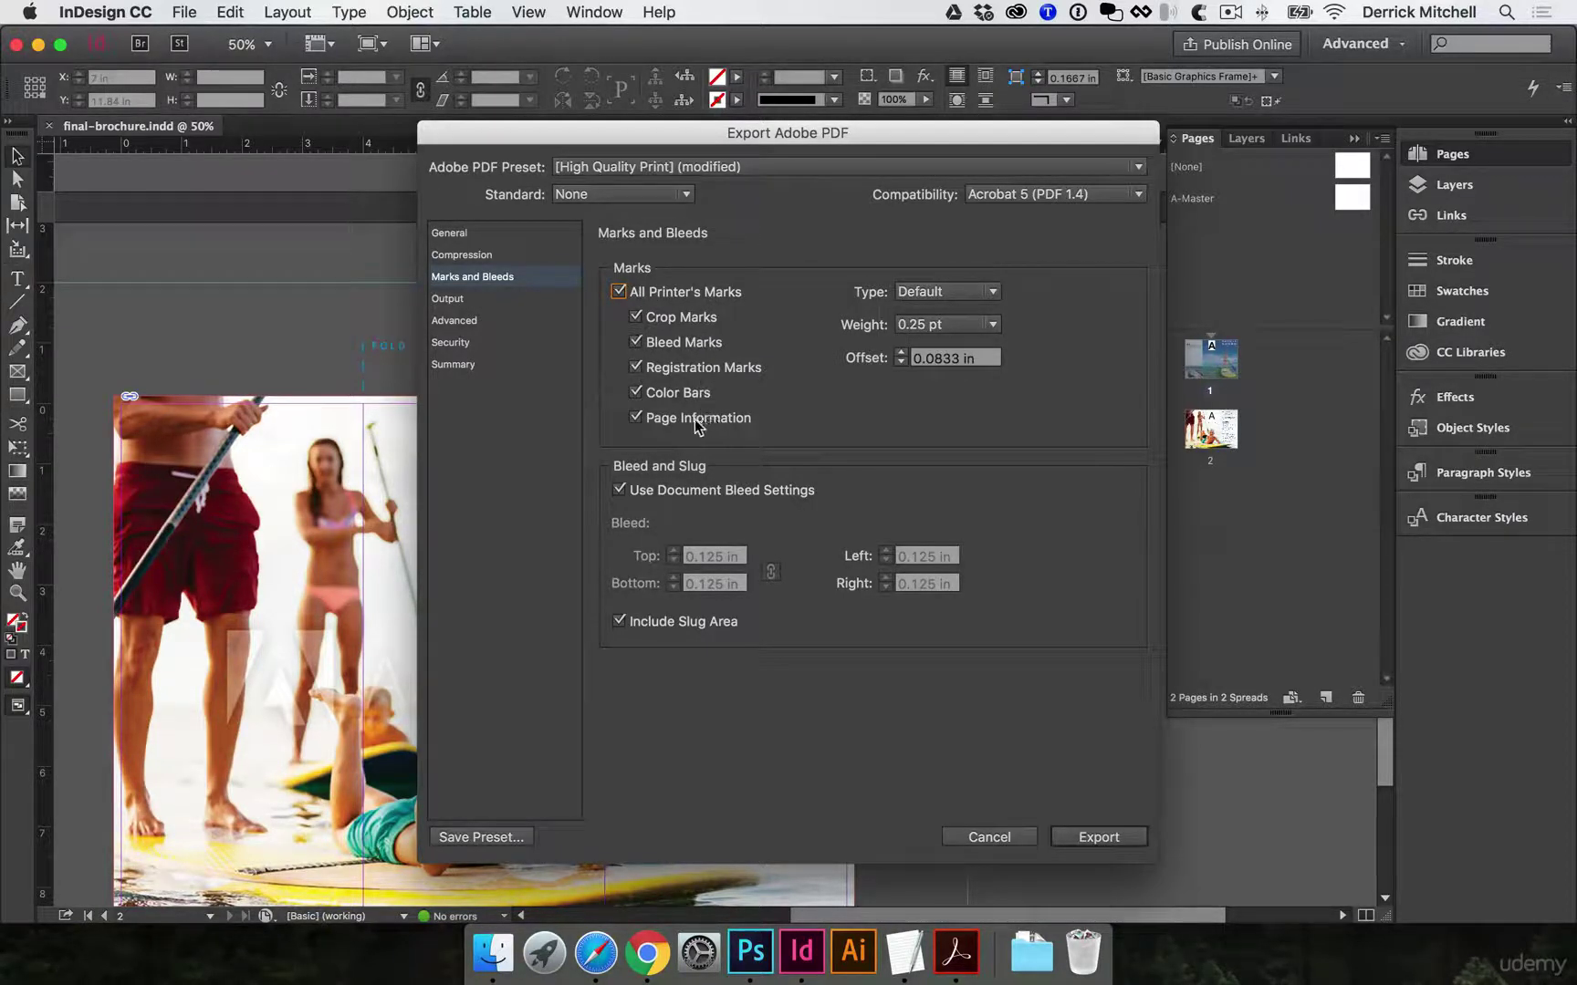
click(620, 491)
click(620, 622)
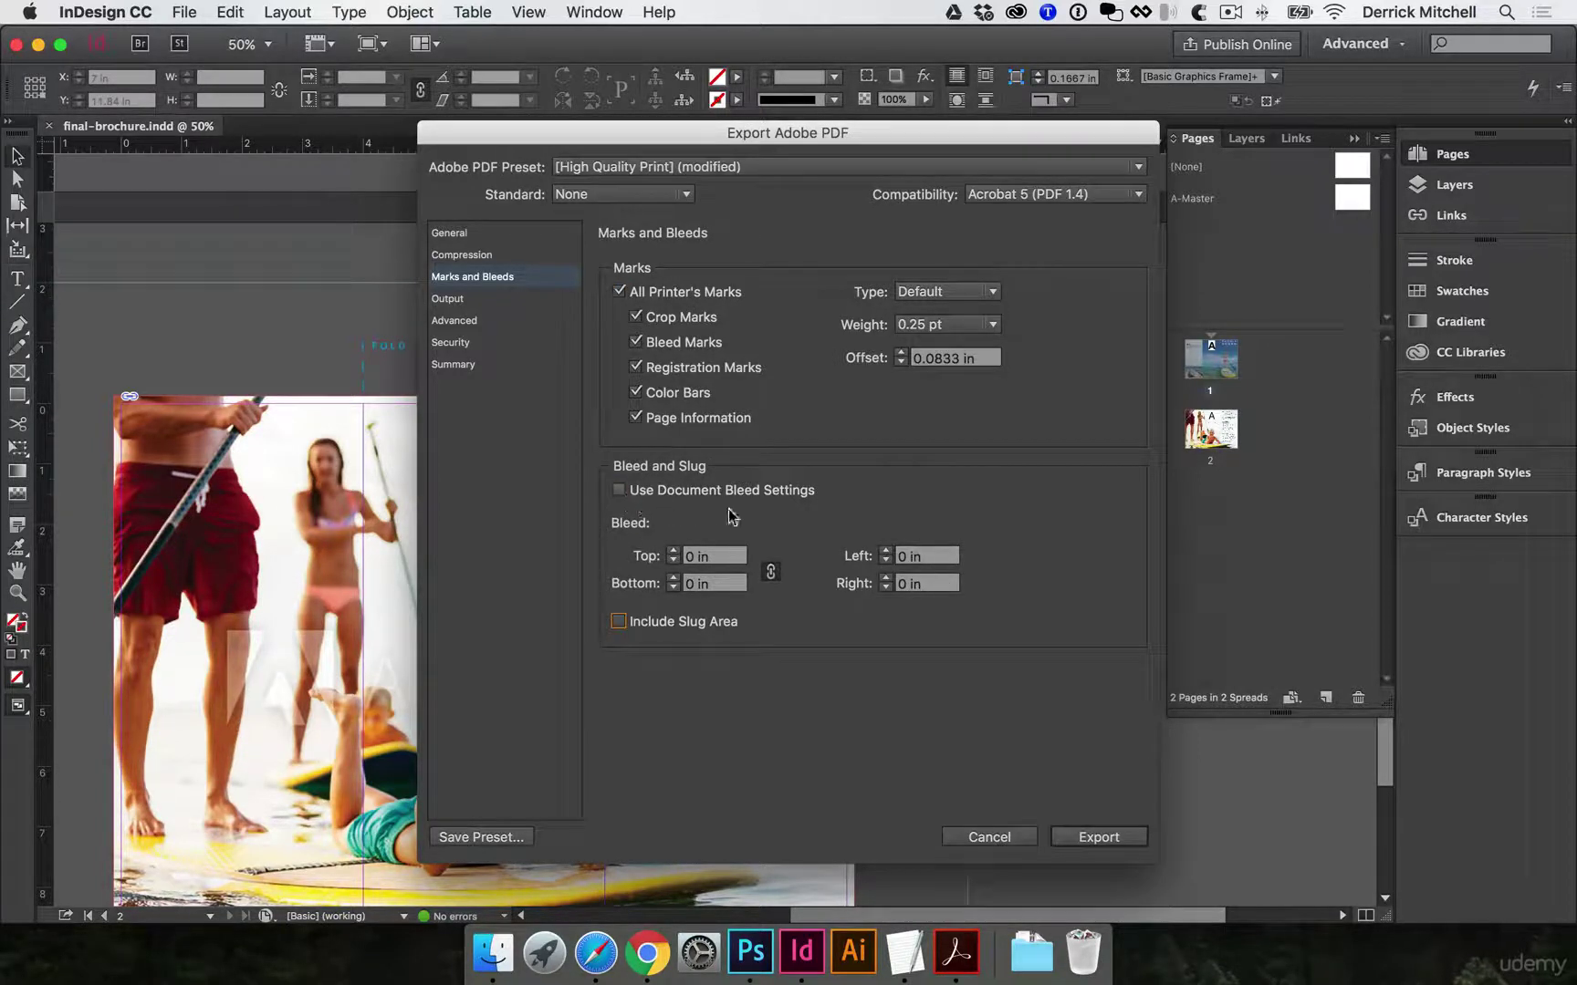
click(619, 491)
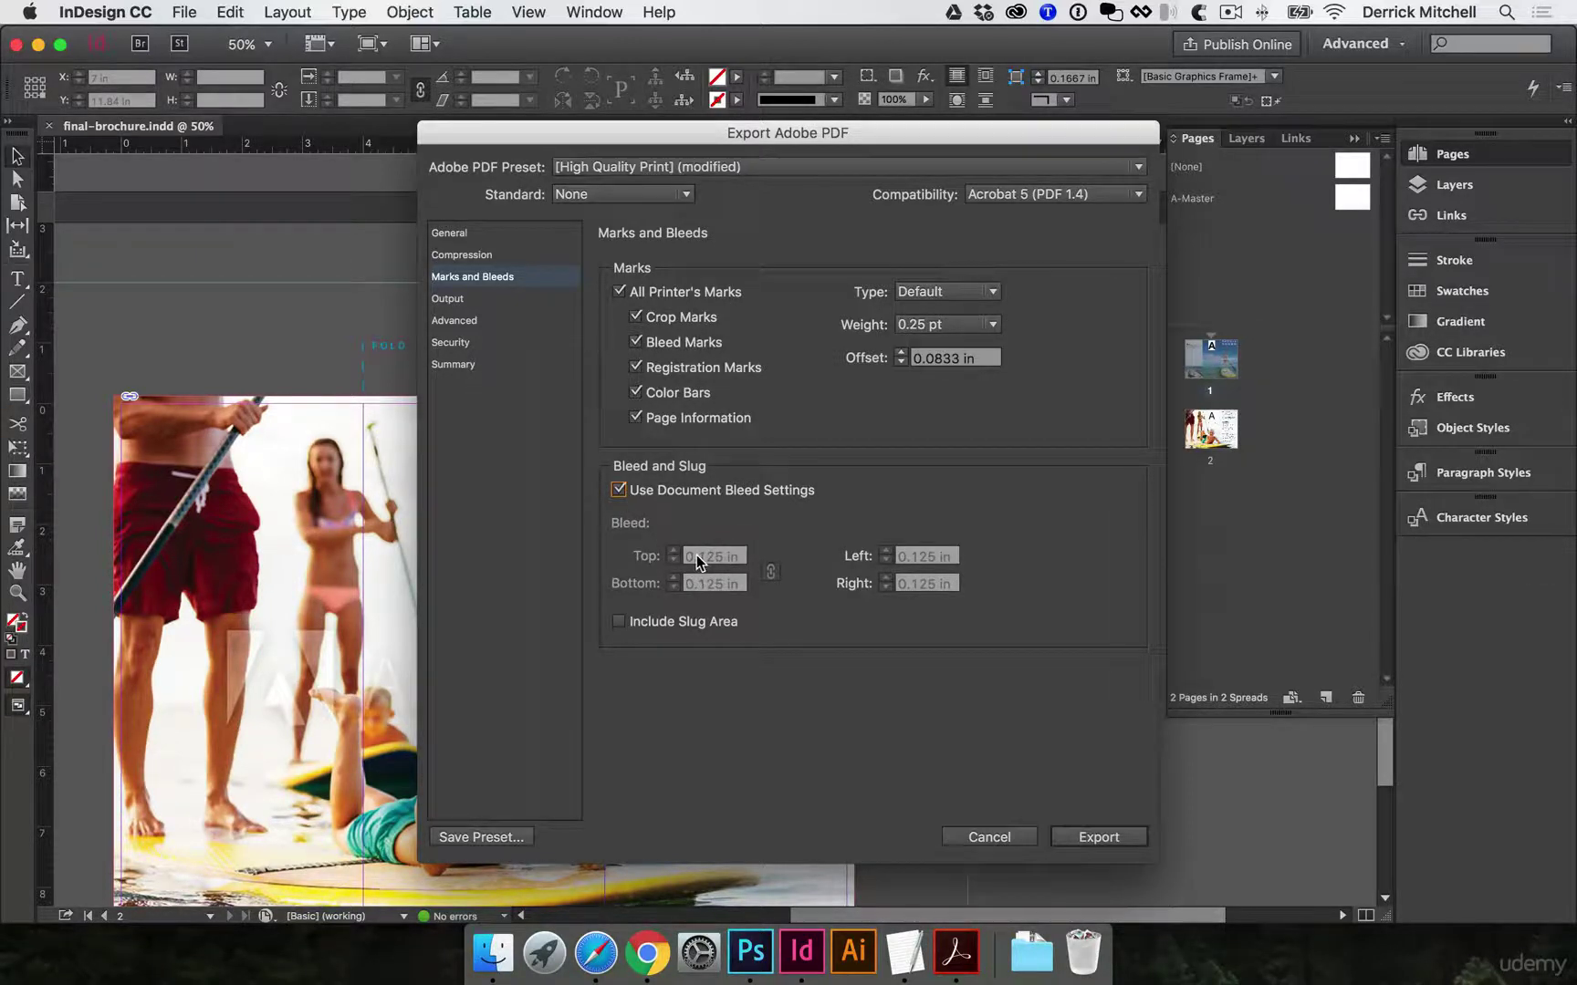
click(620, 622)
Export the PDF and inspect its FOLD marks, colour bars and crop marks at 100% in Acrobat Pro.
click(1098, 837)
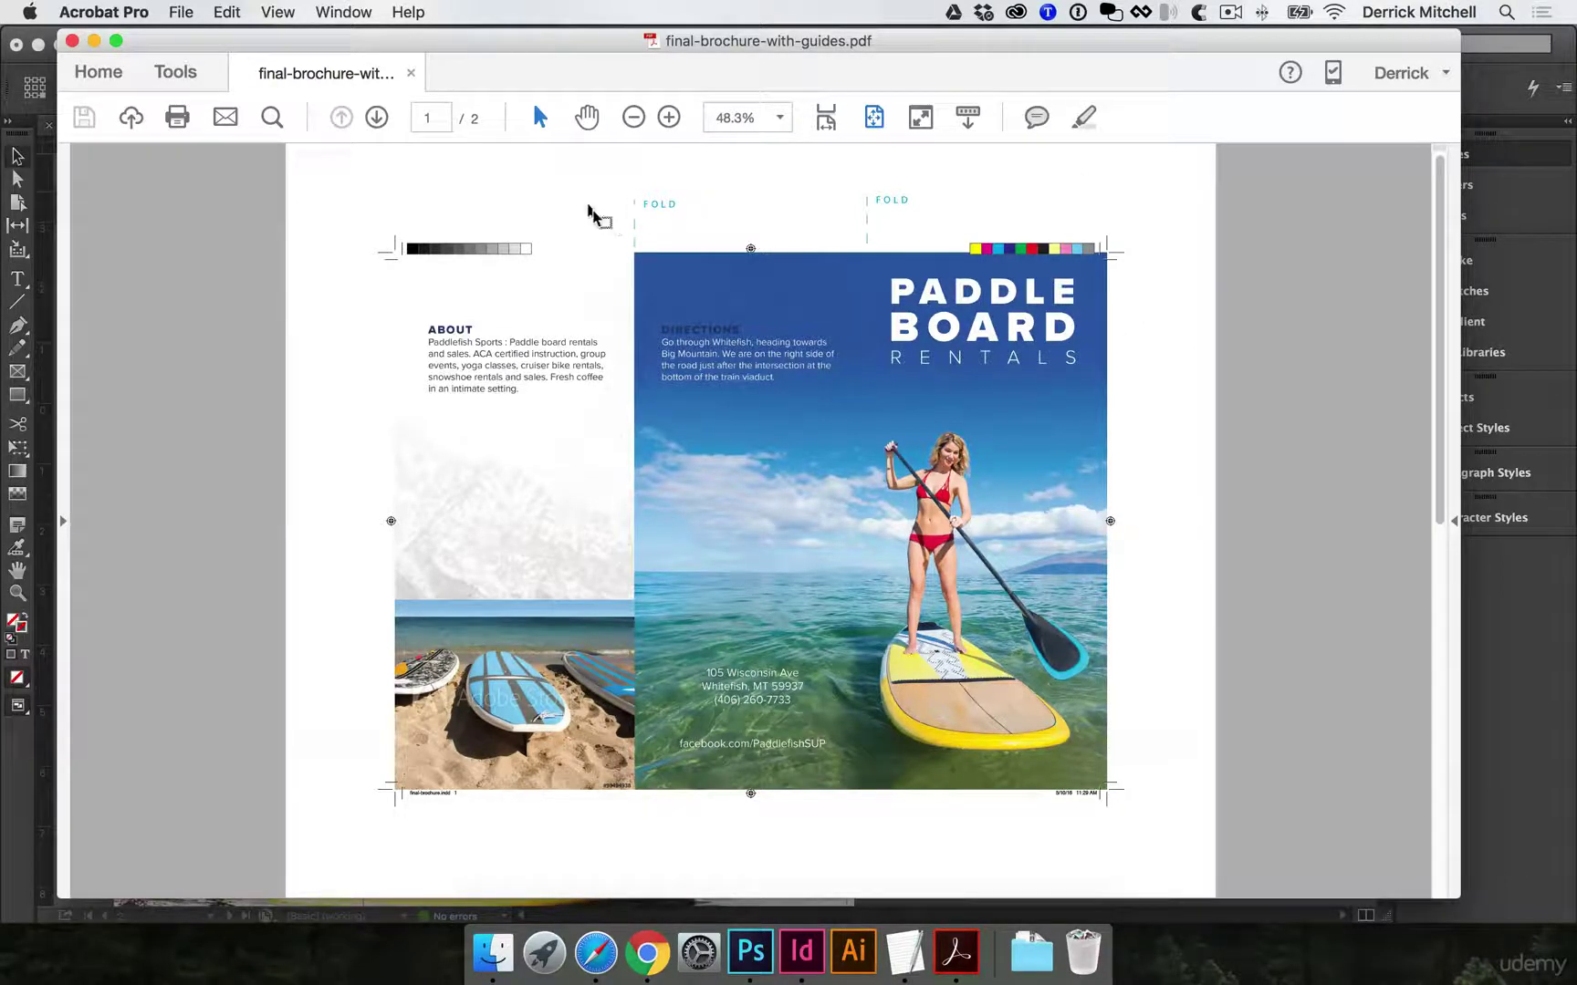
click(668, 117)
click(669, 117)
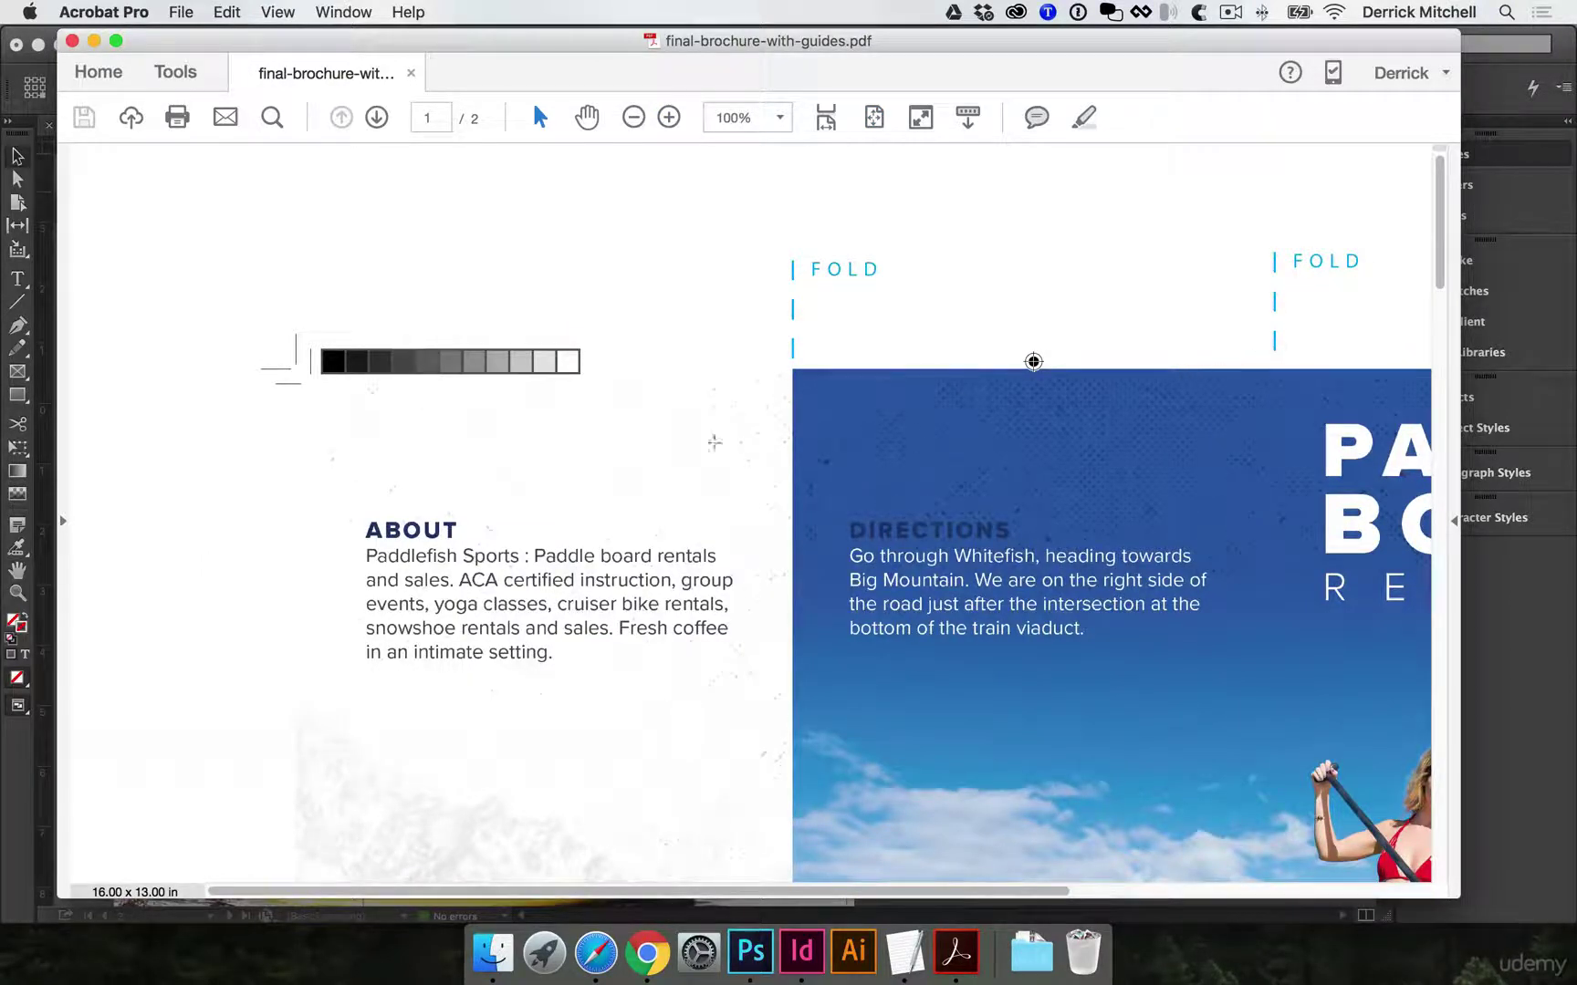
scroll(366, 363, right, 10)
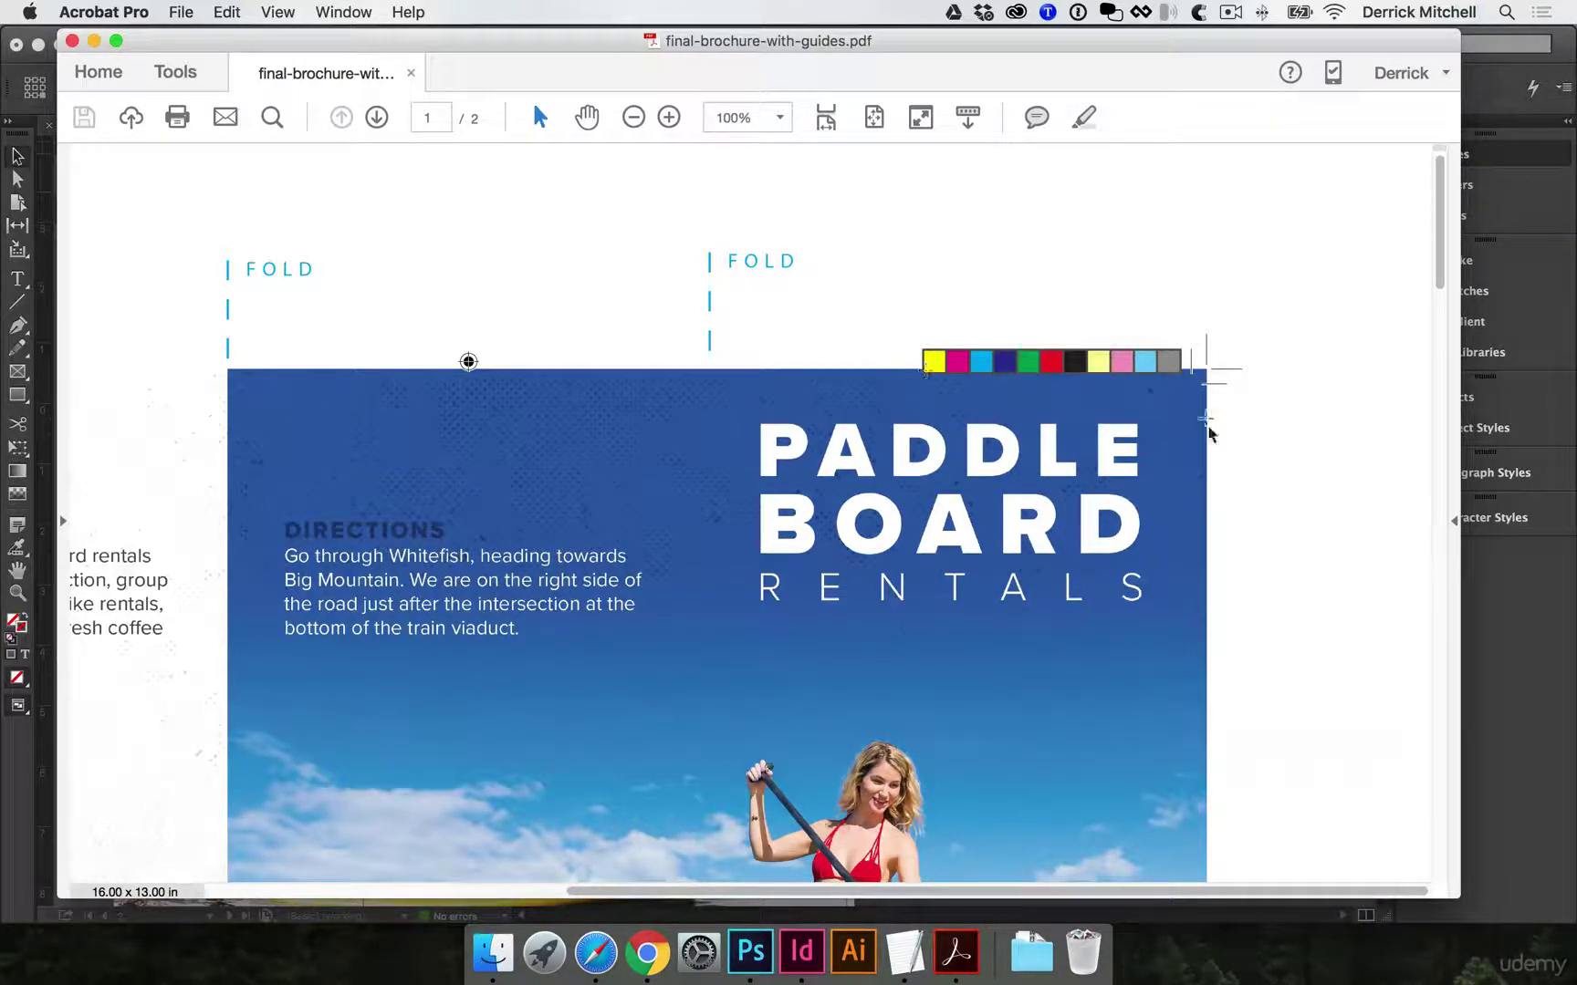
scroll(1214, 436, down, 1)
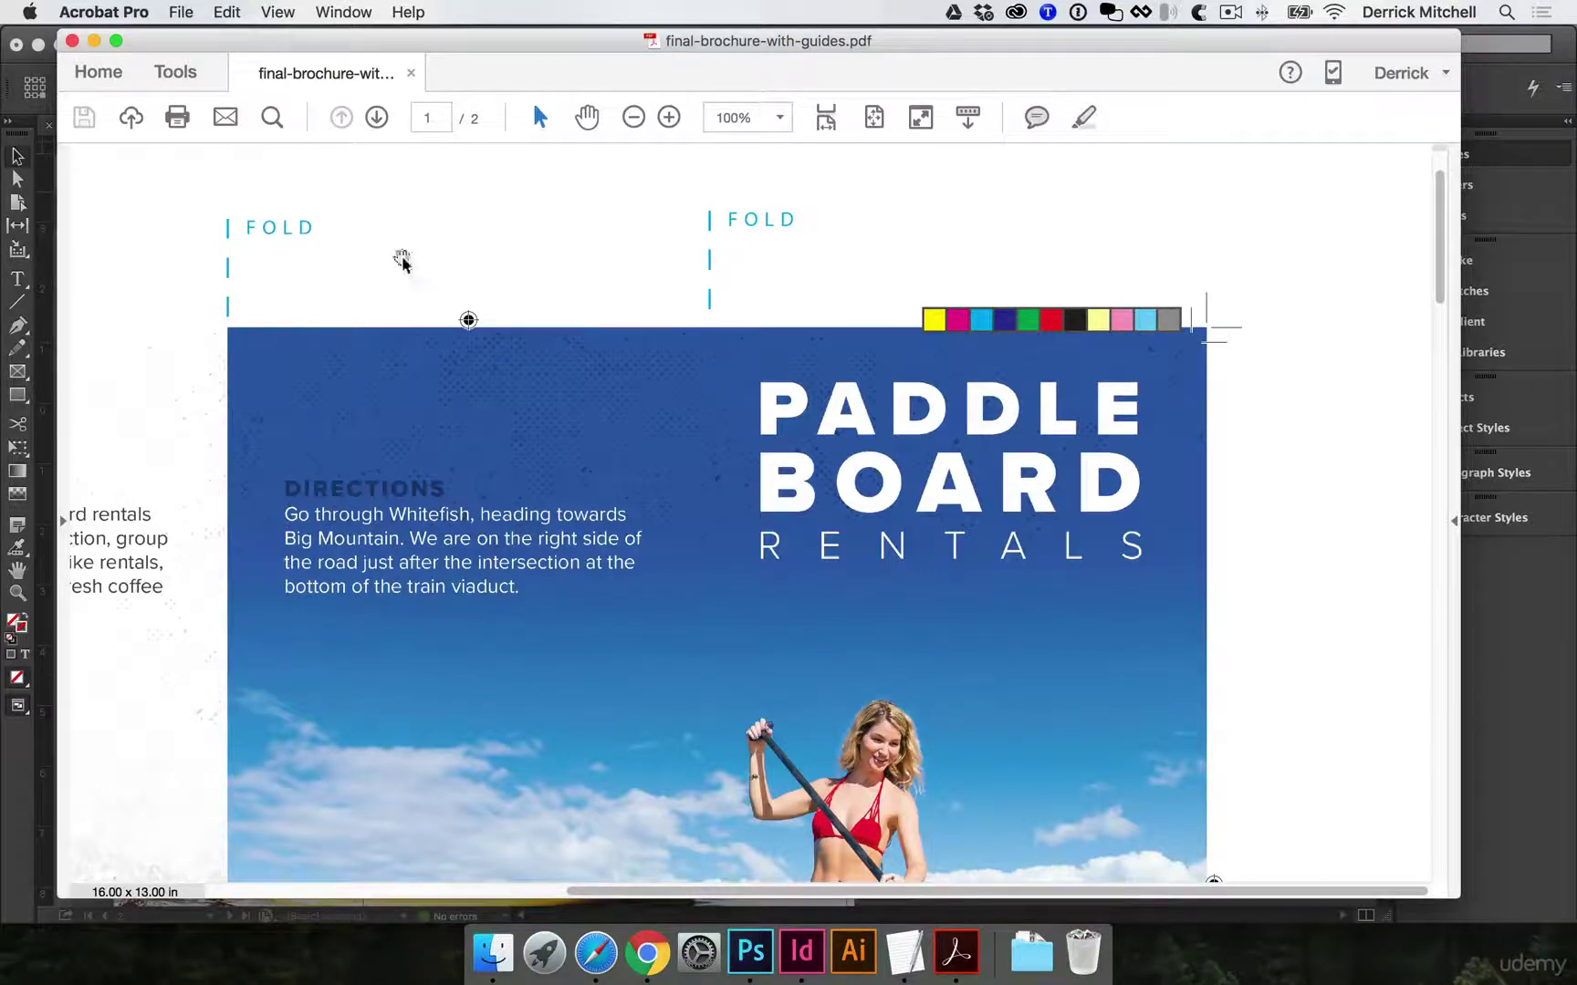
click(636, 124)
click(635, 120)
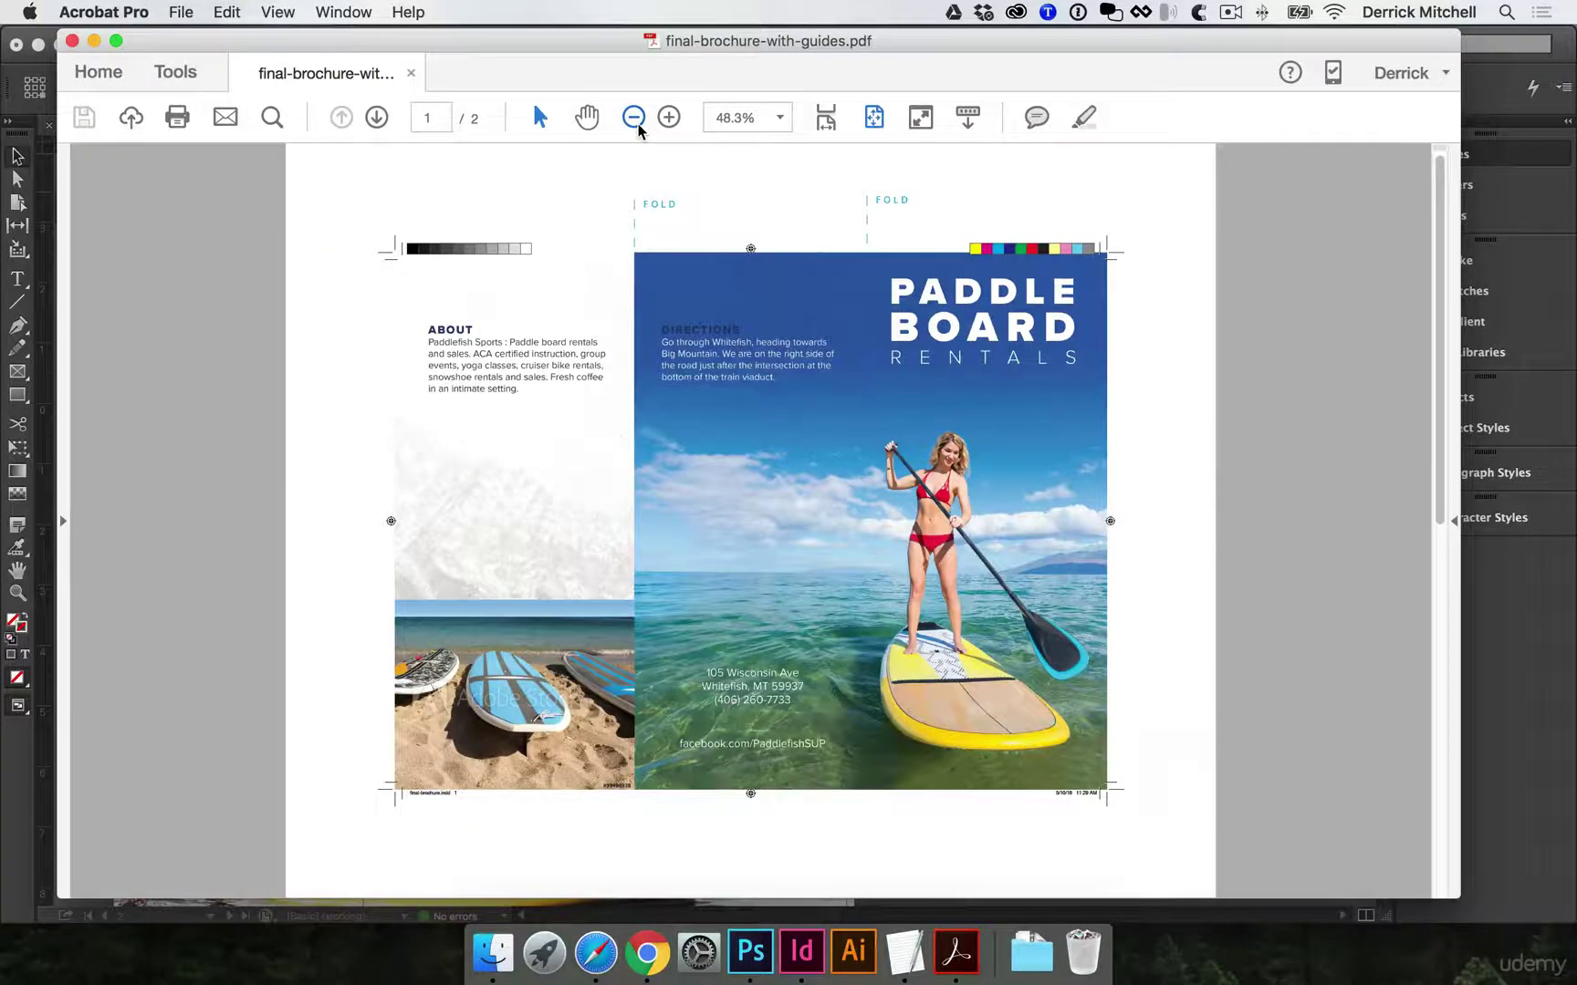